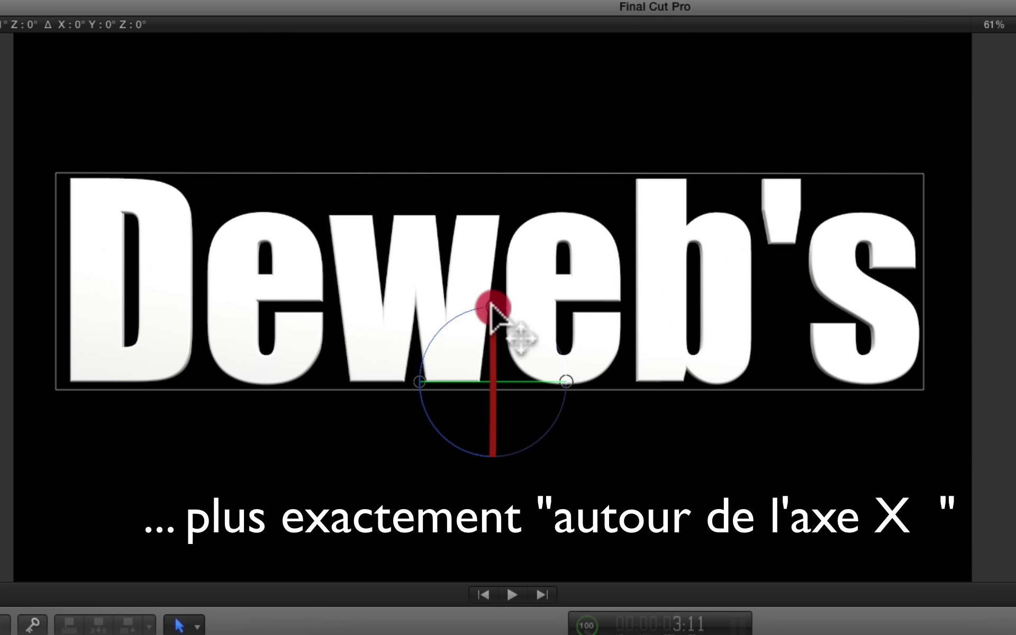
Rotate the Deweb's title slightly around its X, Y and Z axes with the on-screen rotation handles.
{"action": "left_click_drag", "start_coordinate": [491, 310], "coordinate": [510, 524]}
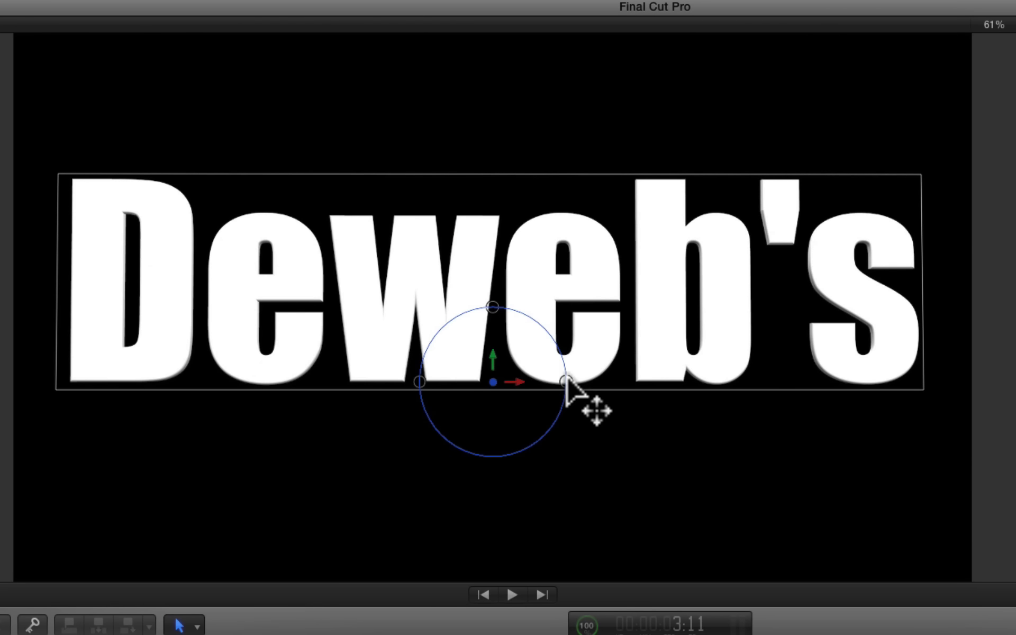
{"action": "mouse_move", "coordinate": [565, 381]}
{"action": "left_mouse_down"}
{"action": "mouse_move", "coordinate": [560, 366]}
{"action": "mouse_move", "coordinate": [566, 383]}
{"action": "mouse_move", "coordinate": [635, 391]}
{"action": "mouse_move", "coordinate": [524, 377]}
{"action": "mouse_move", "coordinate": [556, 379]}
{"action": "left_mouse_up"}
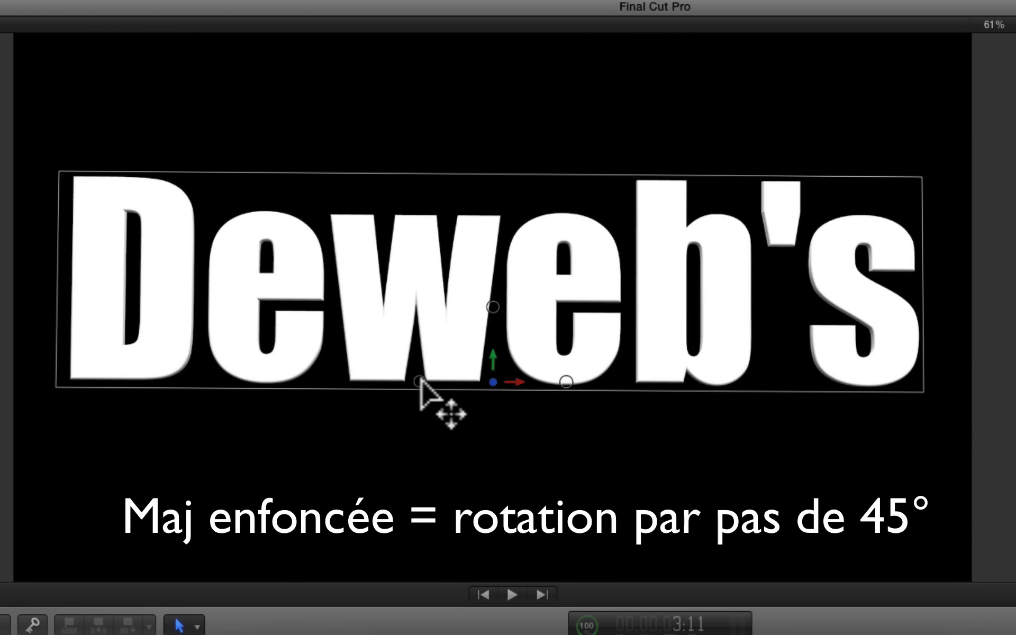
{"action": "mouse_move", "coordinate": [420, 380]}
{"action": "left_mouse_down"}
{"action": "mouse_move", "coordinate": [501, 384]}
{"action": "mouse_move", "coordinate": [383, 389]}
{"action": "mouse_move", "coordinate": [492, 395]}
{"action": "mouse_move", "coordinate": [452, 406]}
{"action": "mouse_move", "coordinate": [419, 395]}
{"action": "left_mouse_up"}
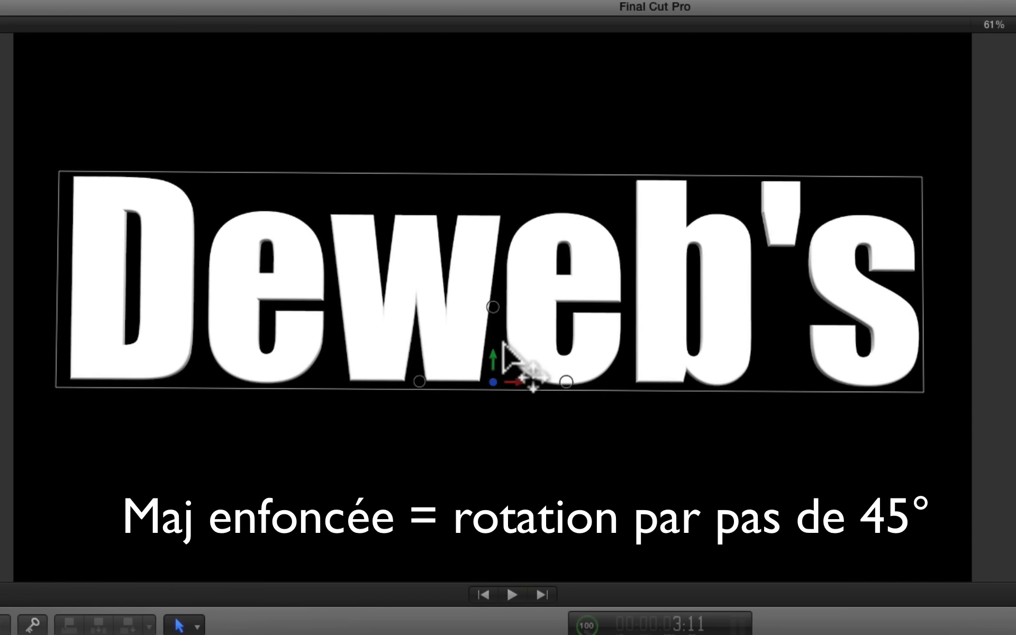
{"action": "mouse_move", "coordinate": [493, 308]}
{"action": "left_mouse_down"}
{"action": "mouse_move", "coordinate": [491, 365]}
{"action": "mouse_move", "coordinate": [492, 306]}
{"action": "left_mouse_up"}
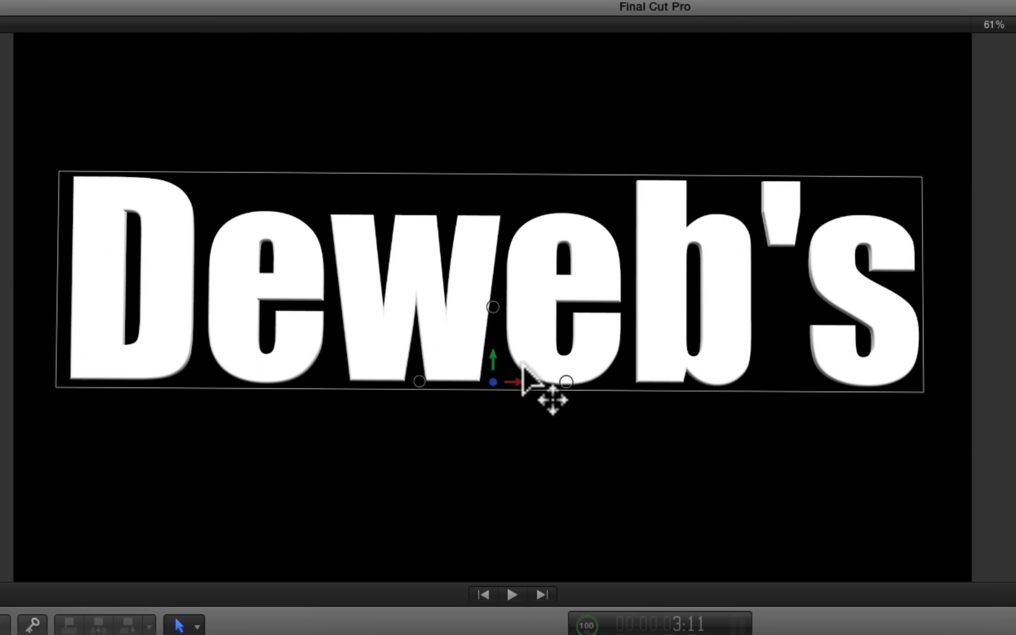
Move the title slightly along its X and Y axes, including a free move from its centre point.
{"action": "left_click_drag", "start_coordinate": [517, 382], "coordinate": [498, 361]}
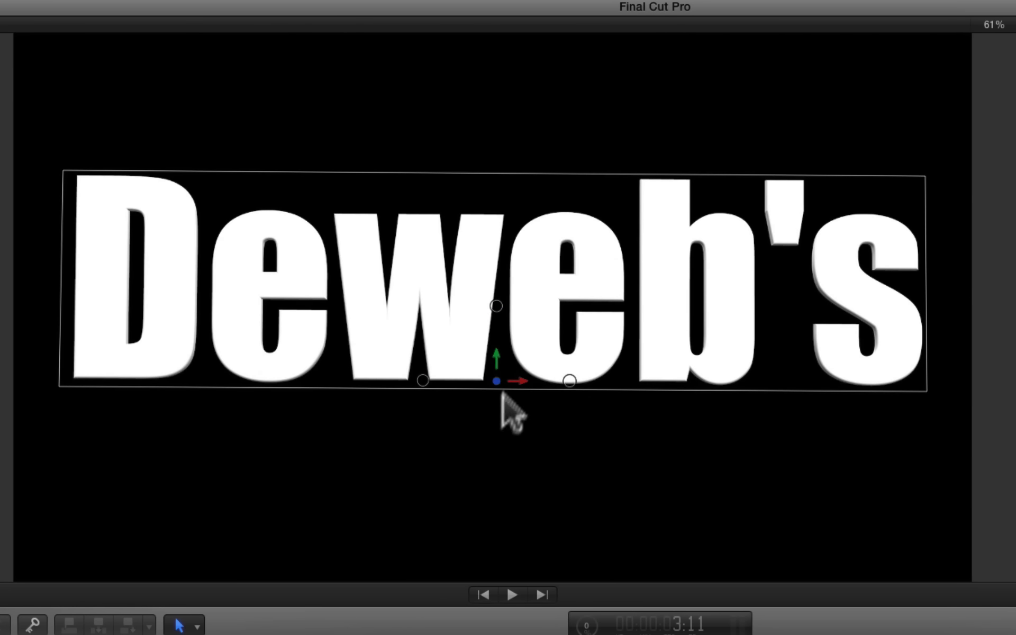
{"action": "left_click", "coordinate": [496, 381]}
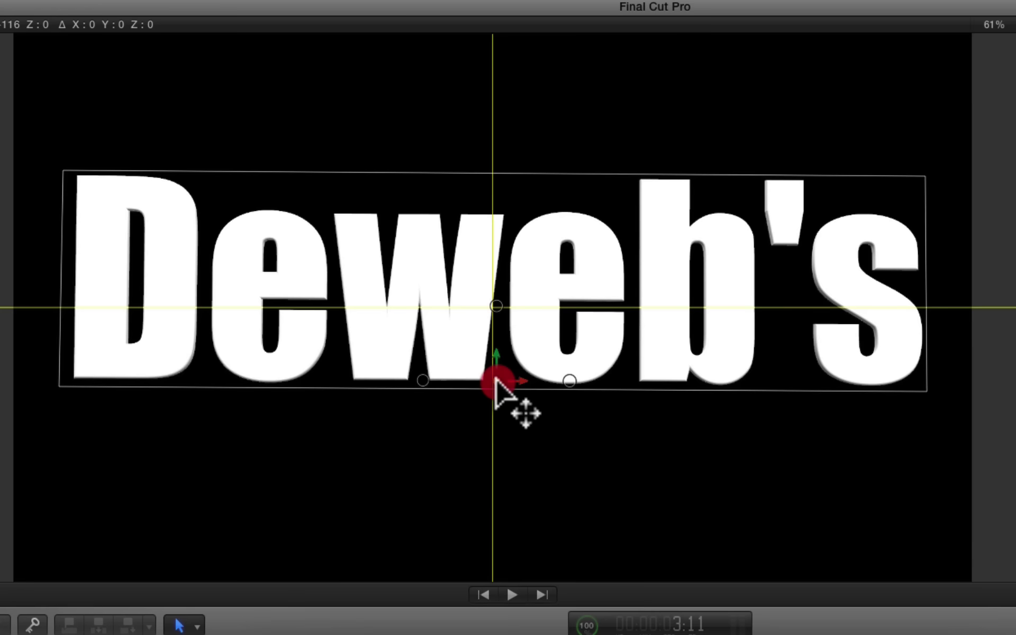
{"action": "left_click_drag", "start_coordinate": [496, 381], "coordinate": [505, 413]}
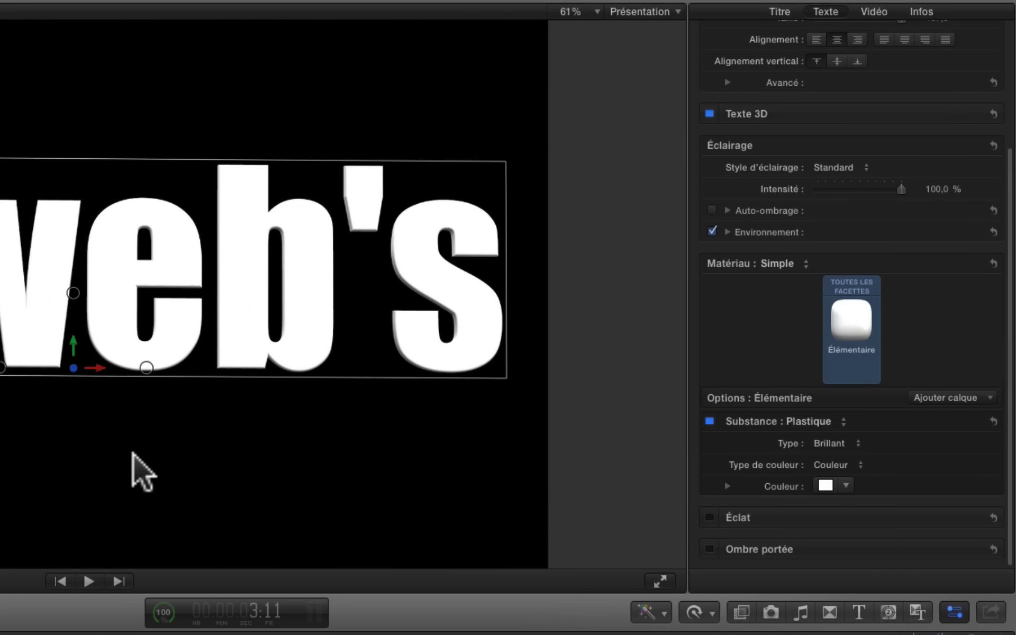
Collapse the Éclairage and Matériau settings and expand the Texte 3D settings of the title.
{"action": "mouse_move", "coordinate": [924, 114]}
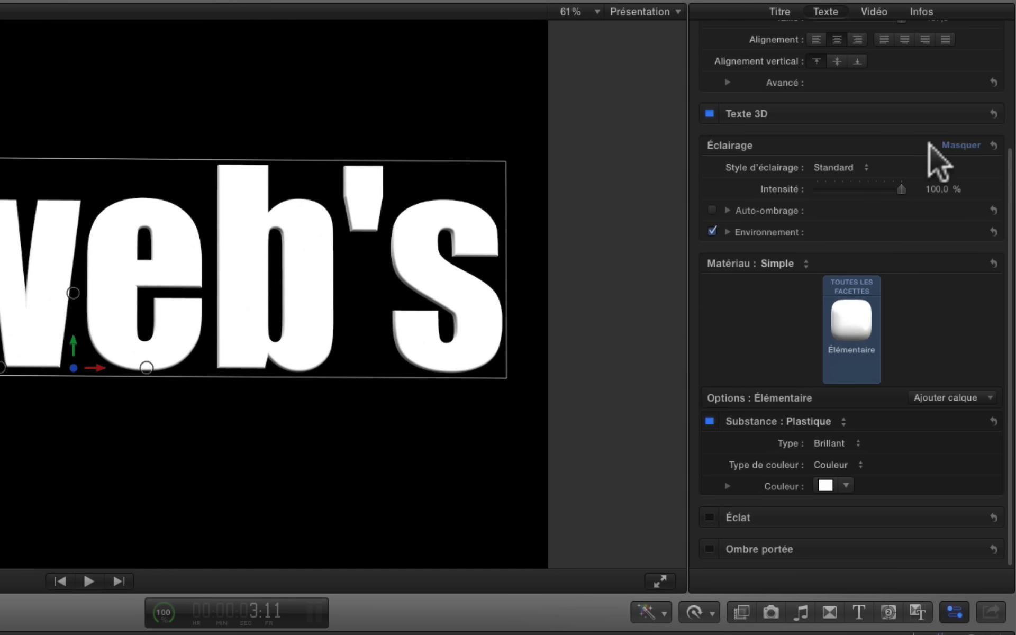
{"action": "left_click", "coordinate": [964, 115]}
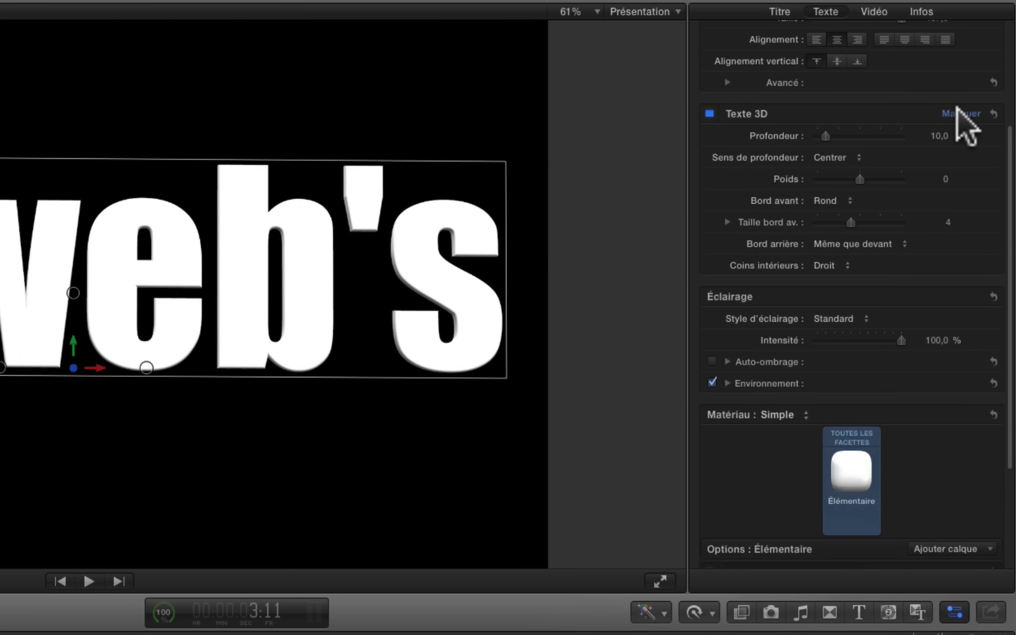
{"action": "left_click", "coordinate": [962, 114]}
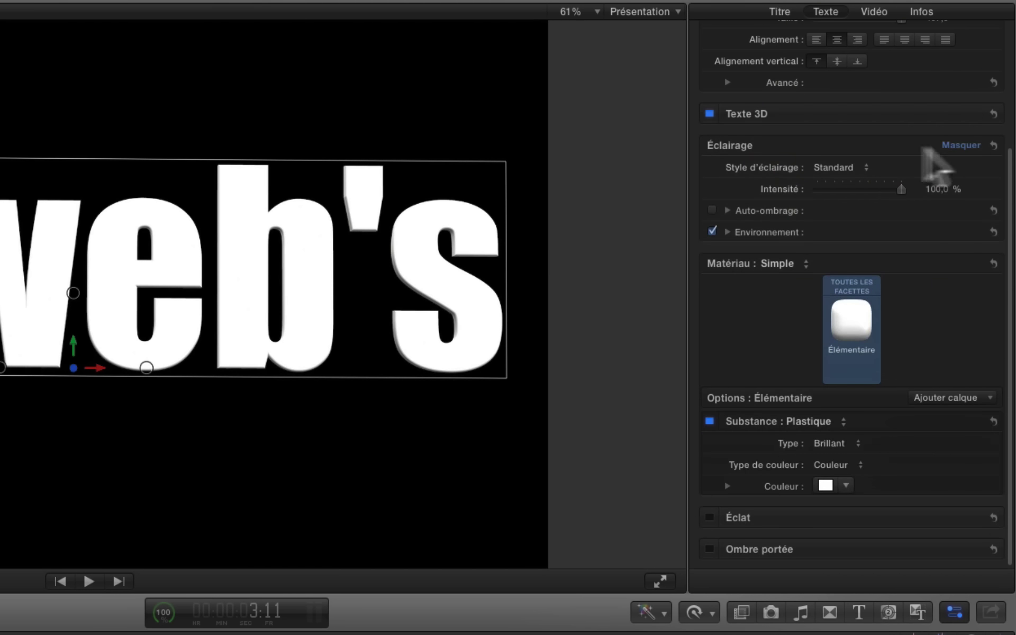
{"action": "left_click", "coordinate": [962, 145]}
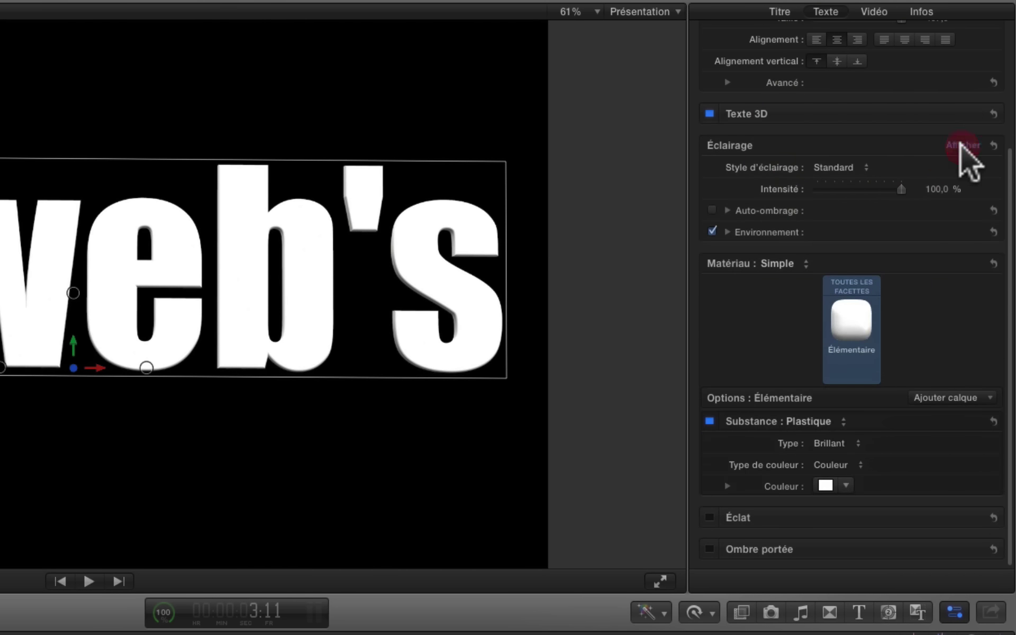
{"action": "left_click", "coordinate": [956, 264]}
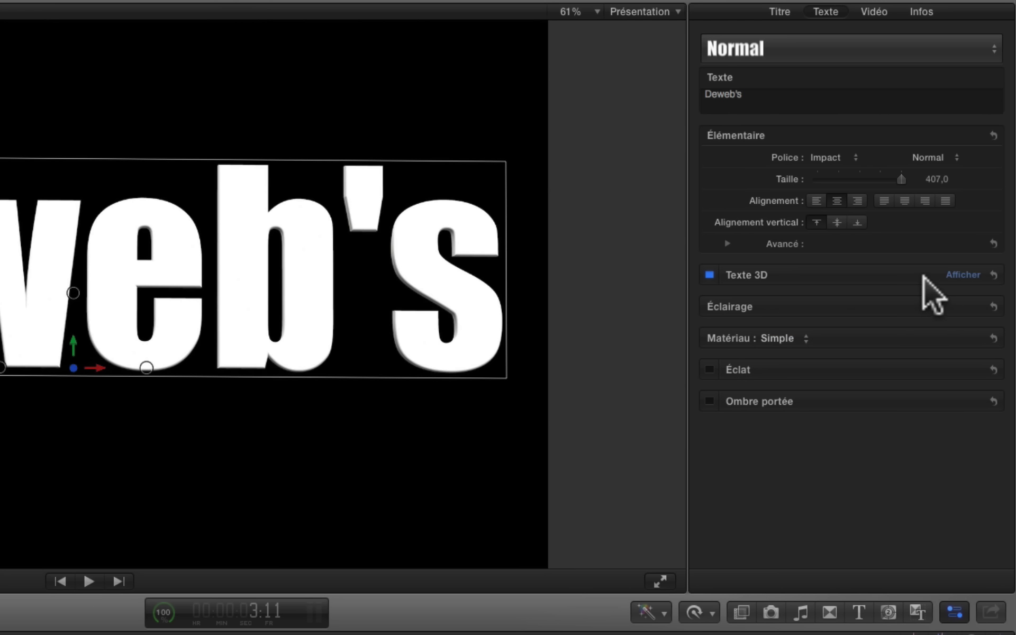
{"action": "left_click", "coordinate": [948, 274]}
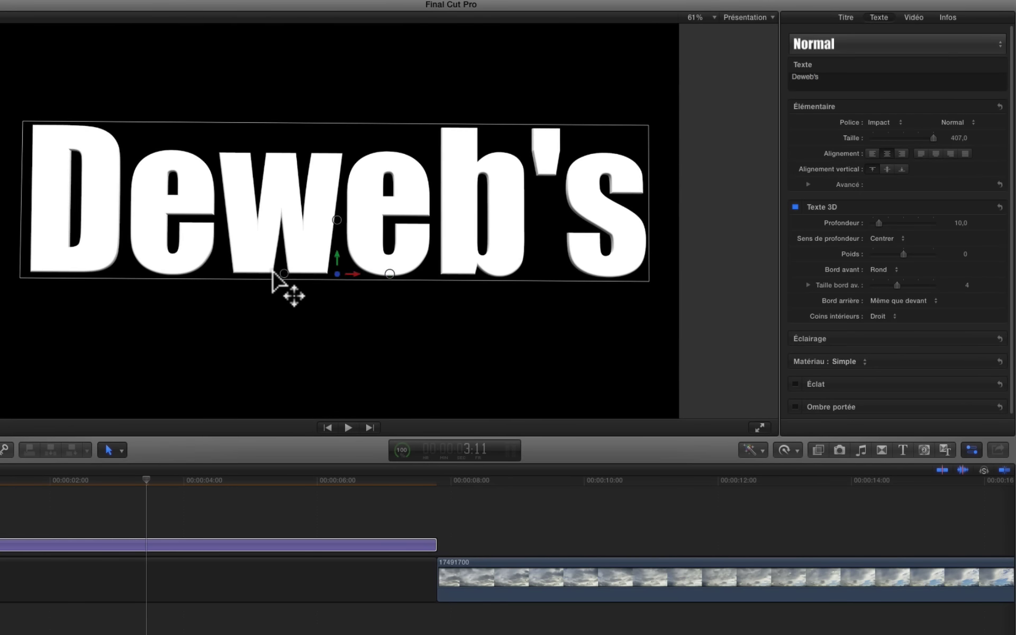
Turn the title around its vertical axis to expose its side faces and set its 3D depth to 40.
{"action": "left_click_drag", "start_coordinate": [252, 286], "coordinate": [315, 304]}
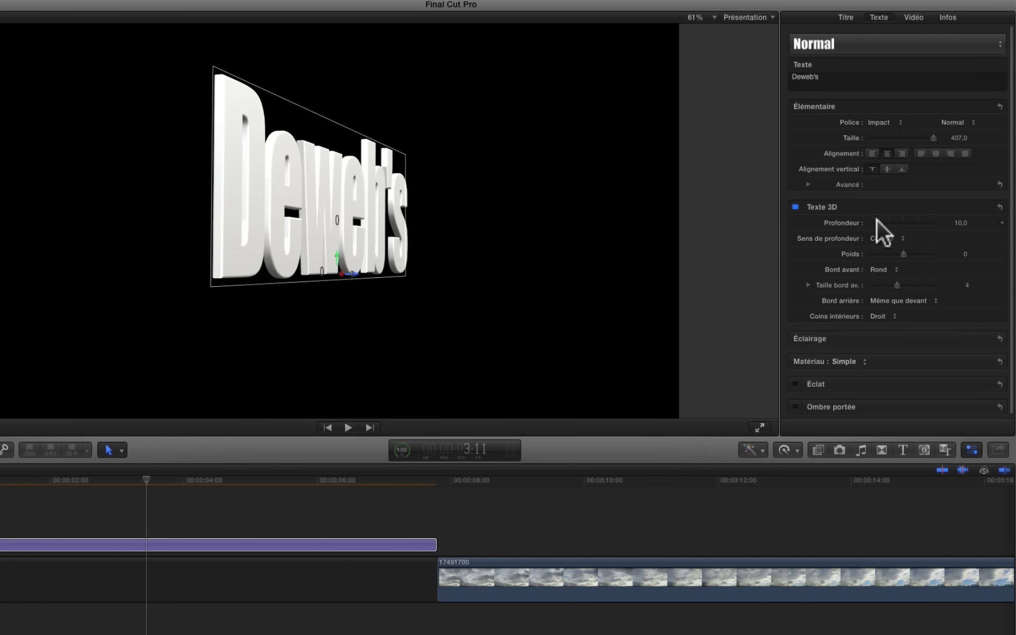
{"action": "mouse_move", "coordinate": [877, 220]}
{"action": "left_mouse_down"}
{"action": "mouse_move", "coordinate": [898, 222]}
{"action": "mouse_move", "coordinate": [868, 221]}
{"action": "mouse_move", "coordinate": [887, 221]}
{"action": "left_mouse_up"}
{"action": "left_click_drag", "start_coordinate": [762, 236], "coordinate": [769, 239]}
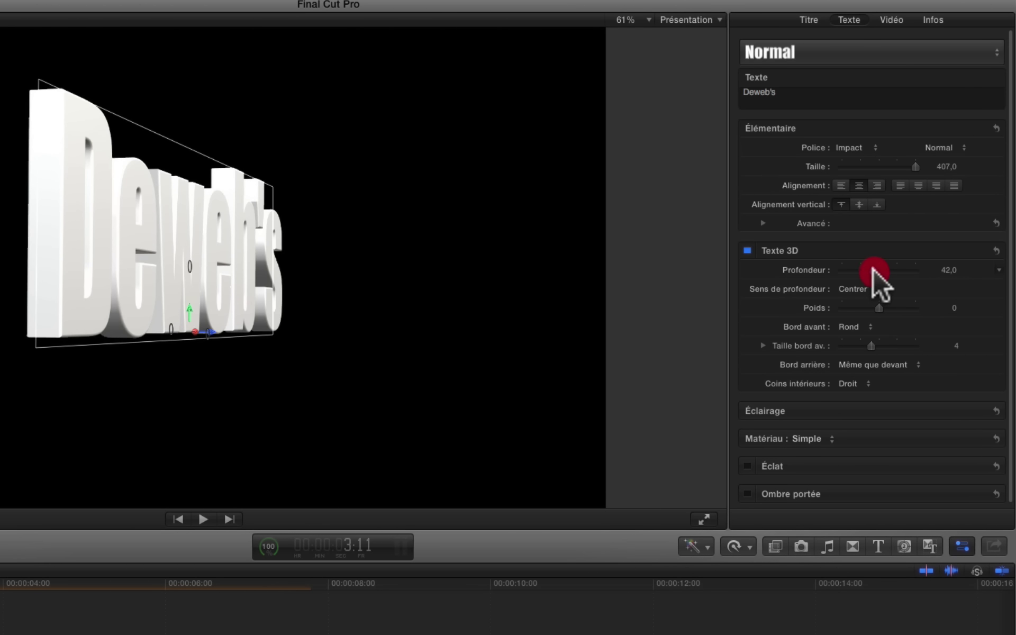
{"action": "left_click_drag", "start_coordinate": [873, 269], "coordinate": [875, 269]}
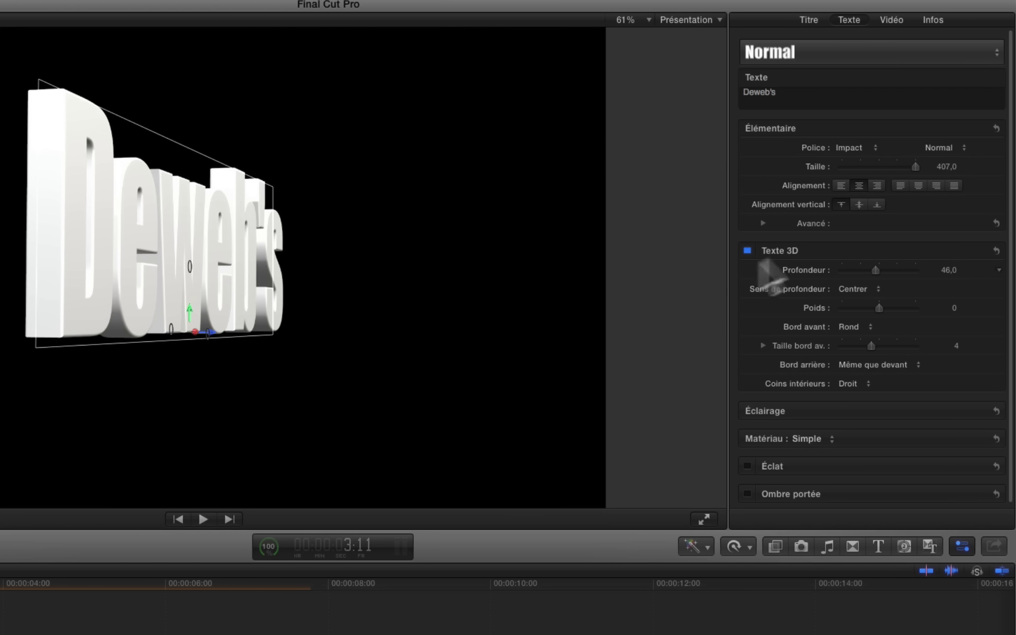
{"action": "left_click_drag", "start_coordinate": [877, 266], "coordinate": [872, 265]}
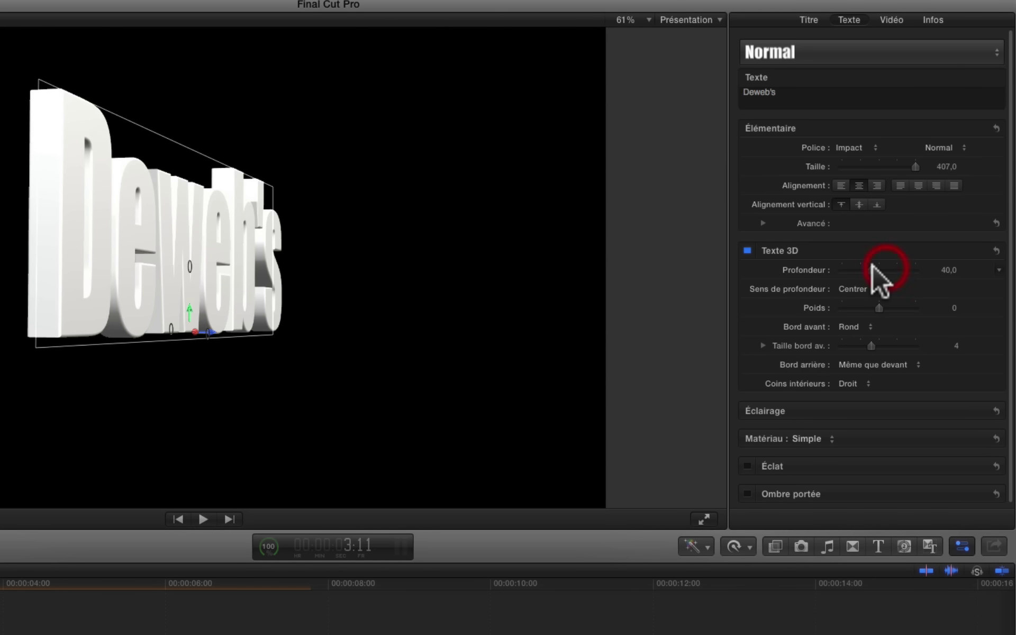
Try other depth directions on the 3D text, including Avancer with a depth of 54.
{"action": "left_click", "coordinate": [875, 289]}
{"action": "left_click", "coordinate": [871, 280]}
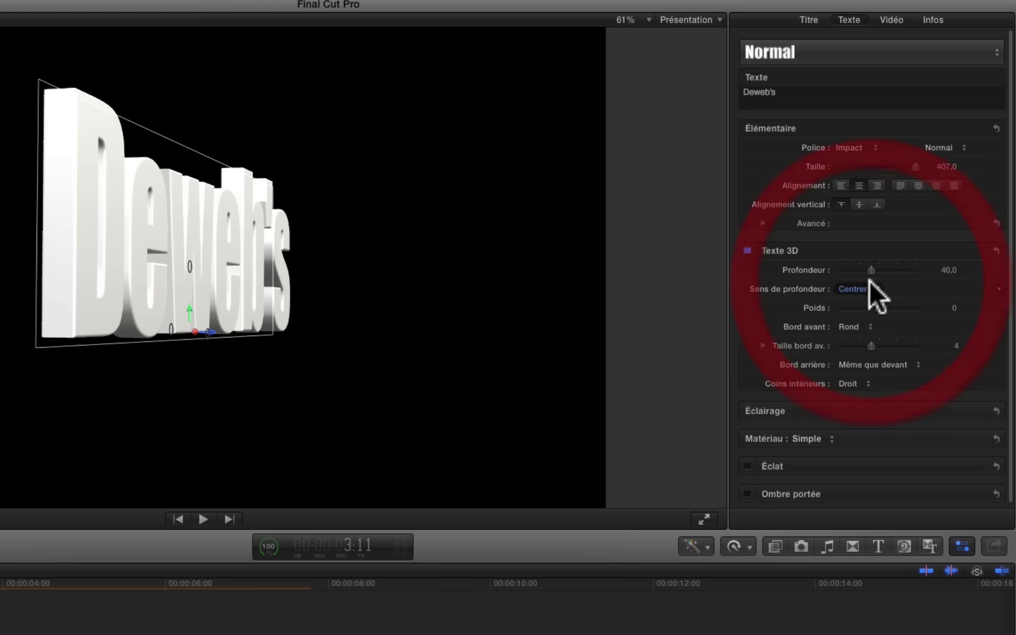
{"action": "left_click_drag", "start_coordinate": [875, 269], "coordinate": [882, 271]}
{"action": "left_click", "coordinate": [880, 291]}
{"action": "left_click", "coordinate": [876, 279]}
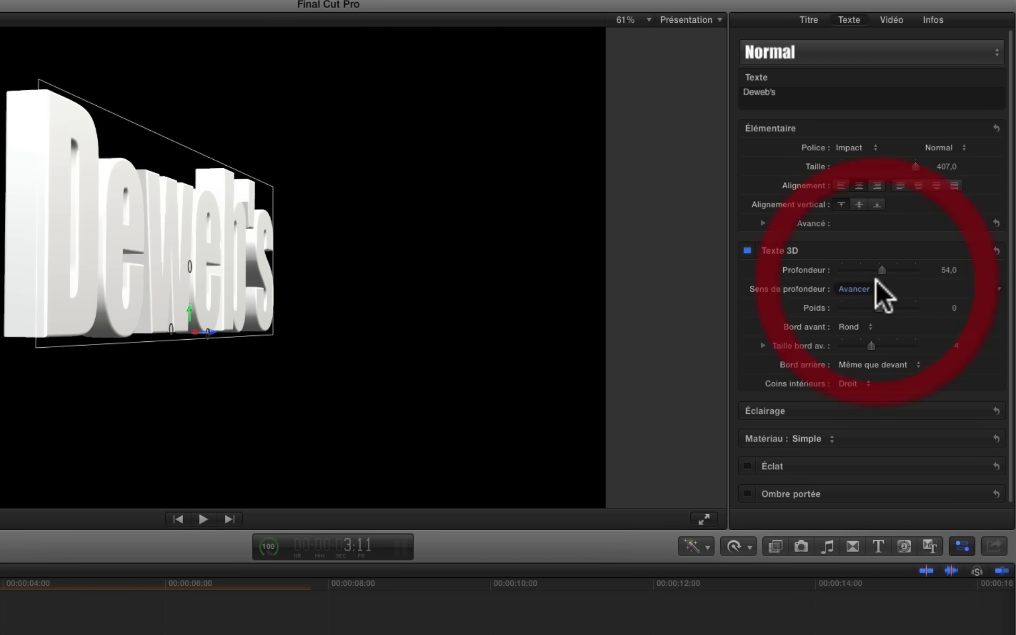
Set the 3D text depth to 57 and its depth direction to Centrer.
{"action": "left_click_drag", "start_coordinate": [881, 272], "coordinate": [883, 271]}
{"action": "left_click", "coordinate": [866, 289]}
{"action": "left_click", "coordinate": [862, 307]}
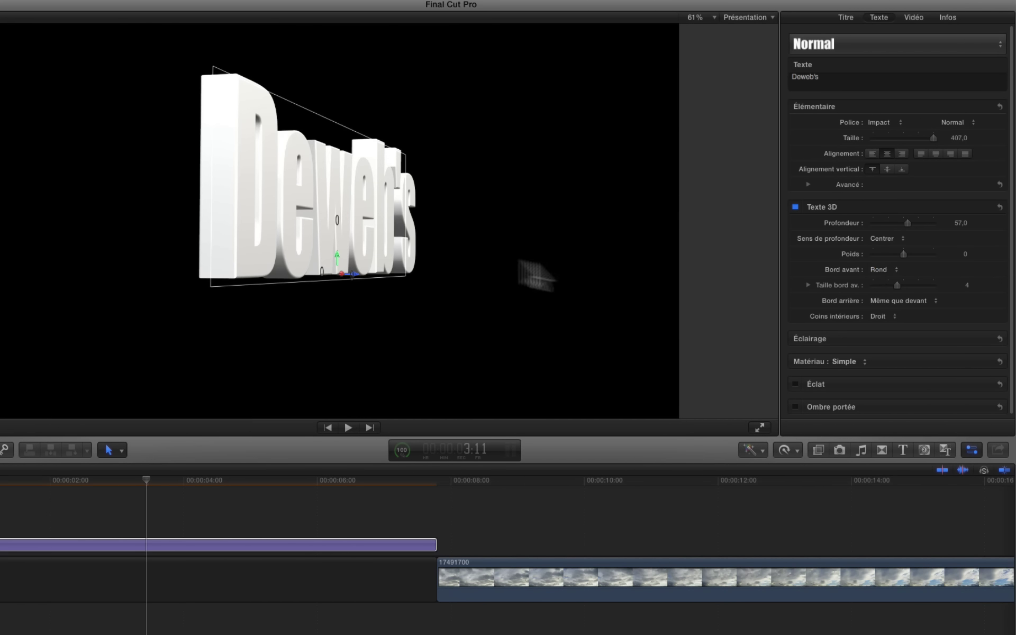
Rotate the title back to face the front and set its 3D weight to -0,21.
{"action": "left_click_drag", "start_coordinate": [321, 270], "coordinate": [296, 273]}
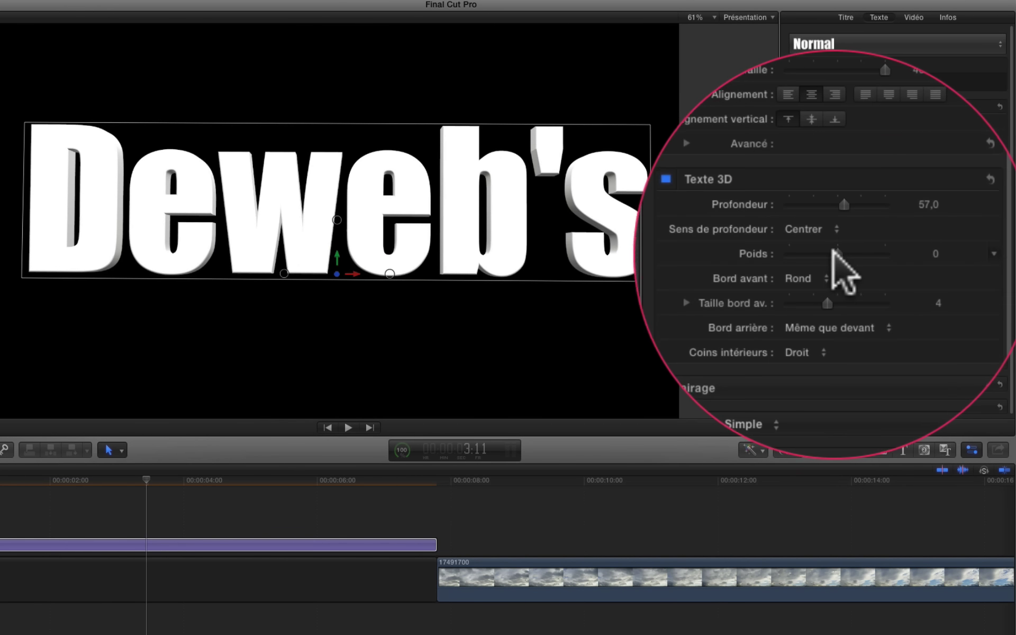
{"action": "left_click_drag", "start_coordinate": [904, 254], "coordinate": [835, 253]}
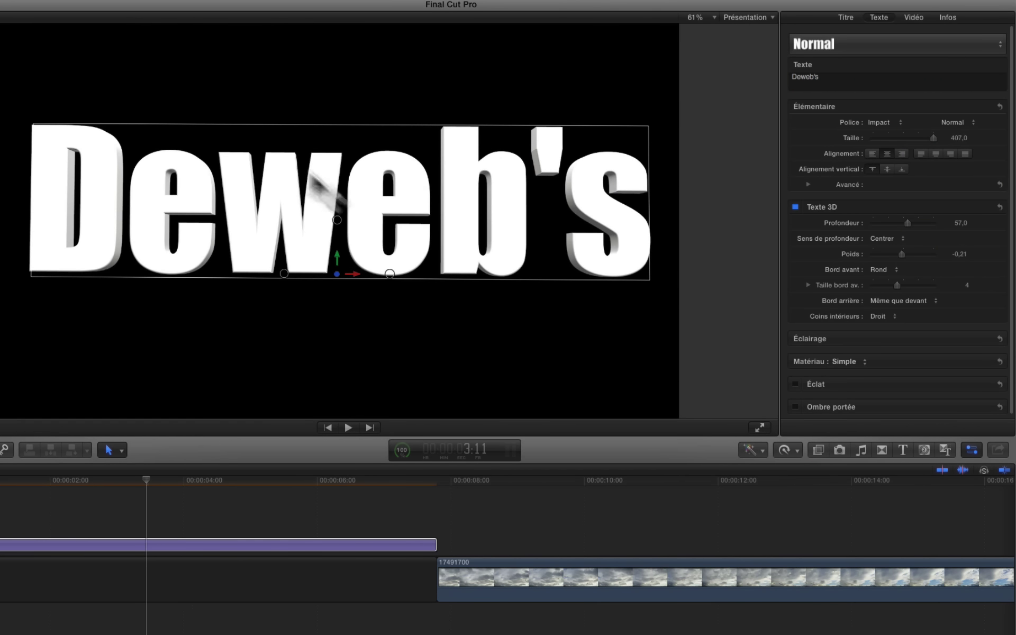
Show the title at 100 % in the viewer and tilt it around its X axis to expose its upper faces.
{"action": "left_click", "coordinate": [713, 18]}
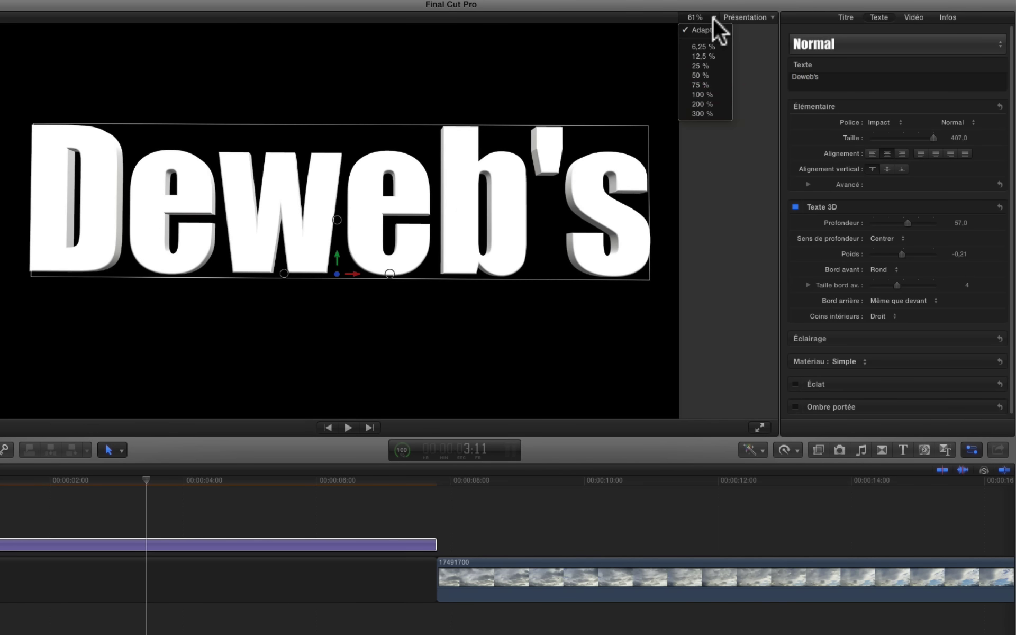
{"action": "left_click", "coordinate": [702, 94]}
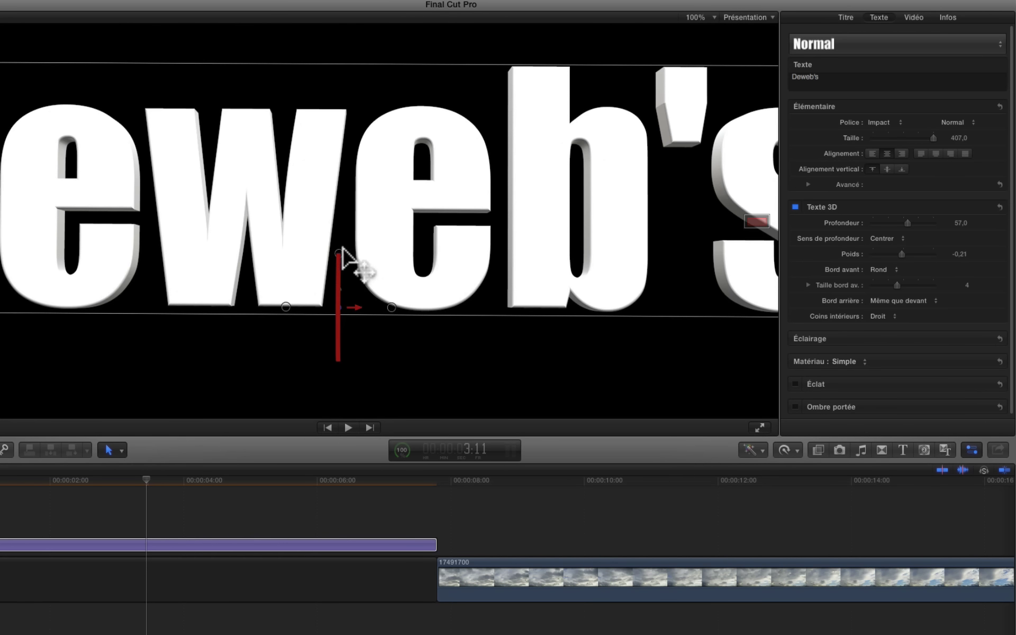
{"action": "left_click_drag", "start_coordinate": [345, 265], "coordinate": [354, 222]}
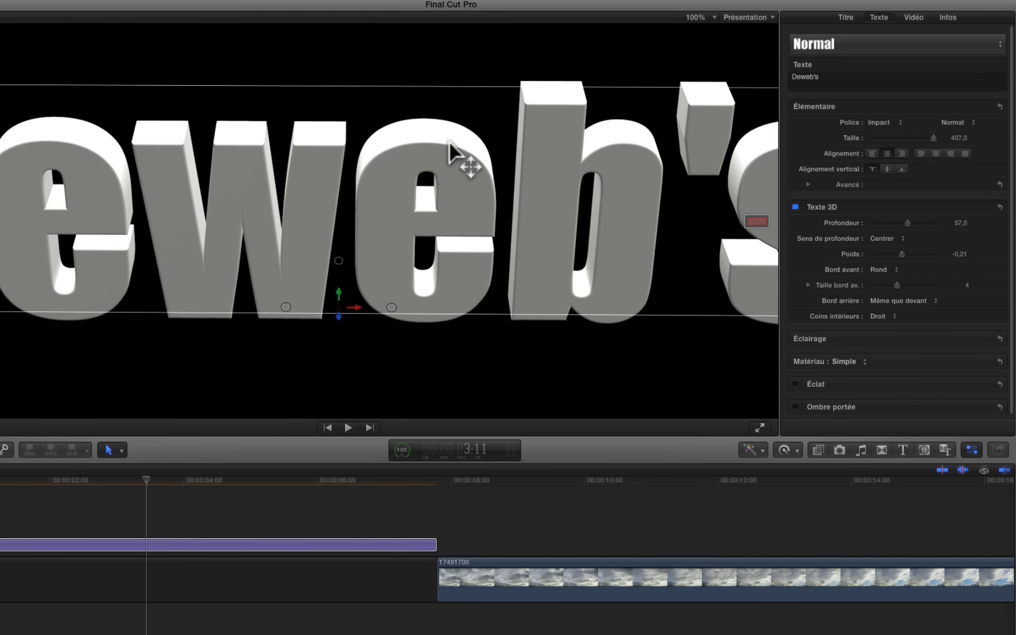
Try the Carré, Biseau and Concave front edge styles on the 3D text.
{"action": "left_click", "coordinate": [789, 270]}
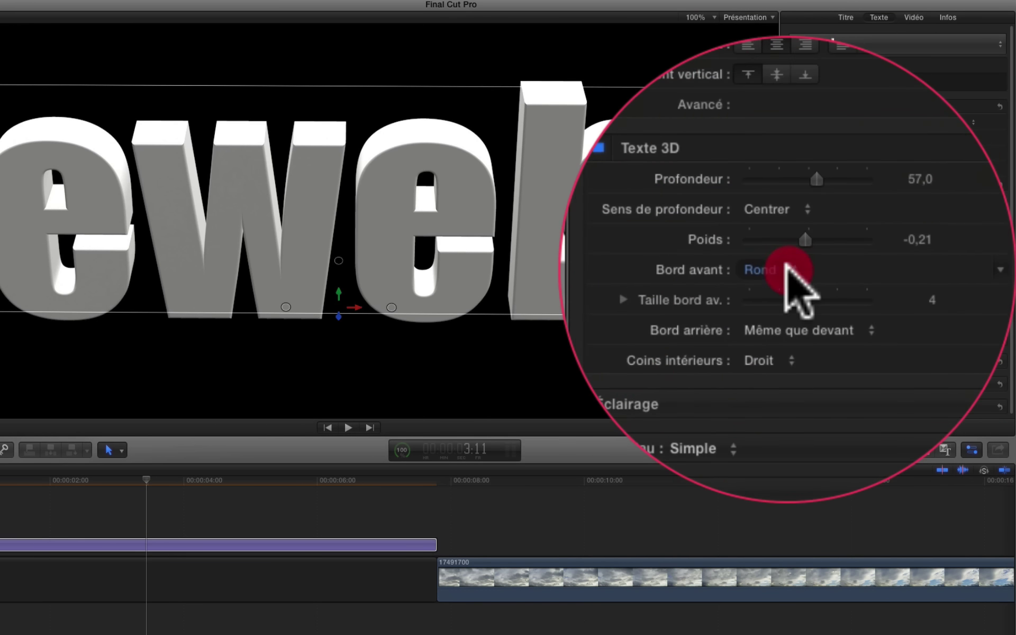
{"action": "left_click", "coordinate": [896, 212]}
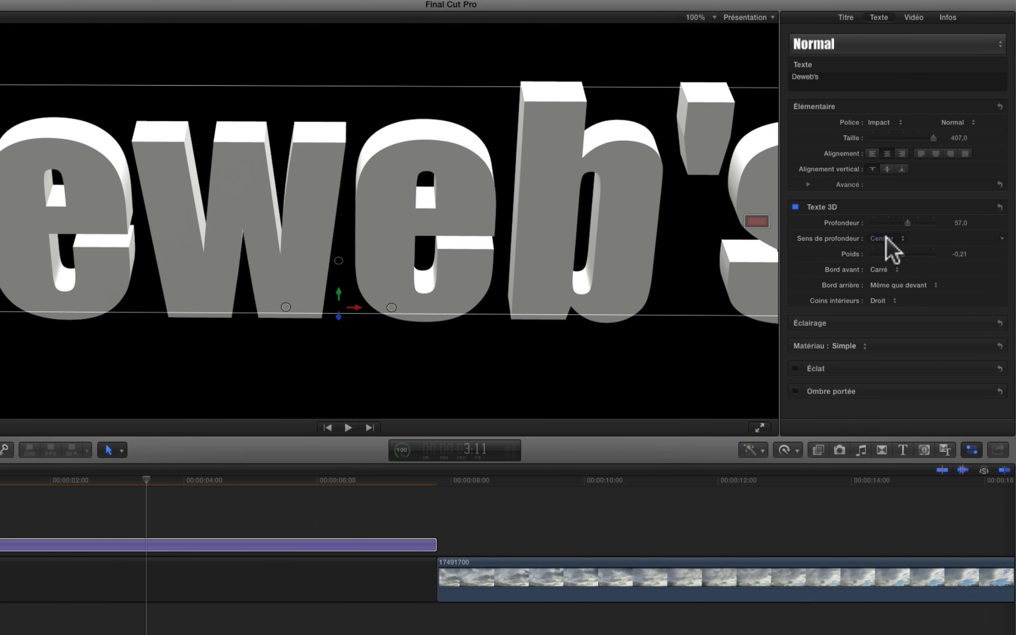
{"action": "left_click", "coordinate": [897, 270]}
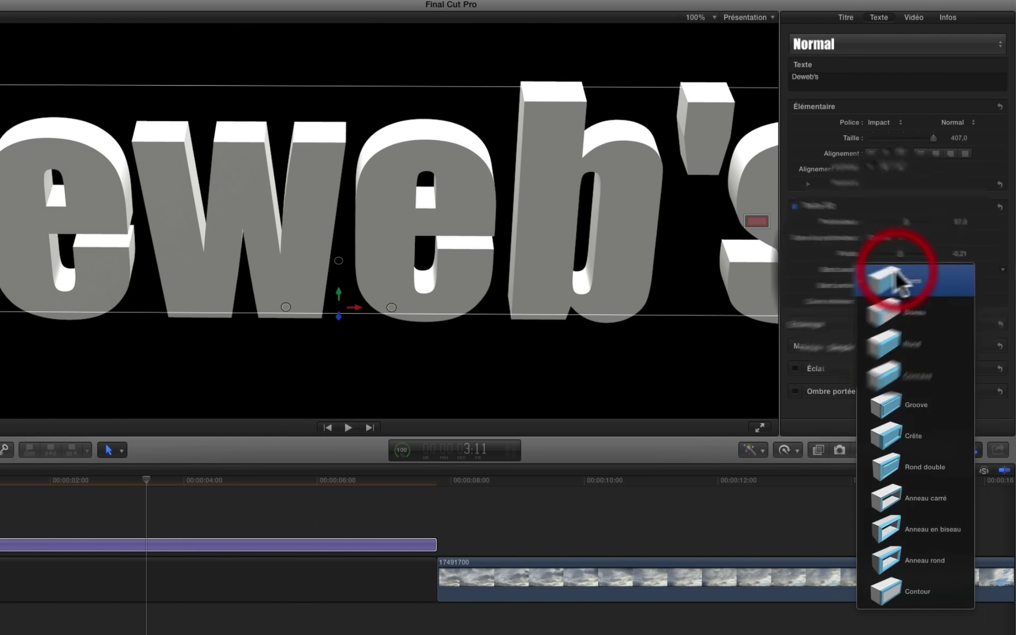
{"action": "left_click", "coordinate": [890, 298]}
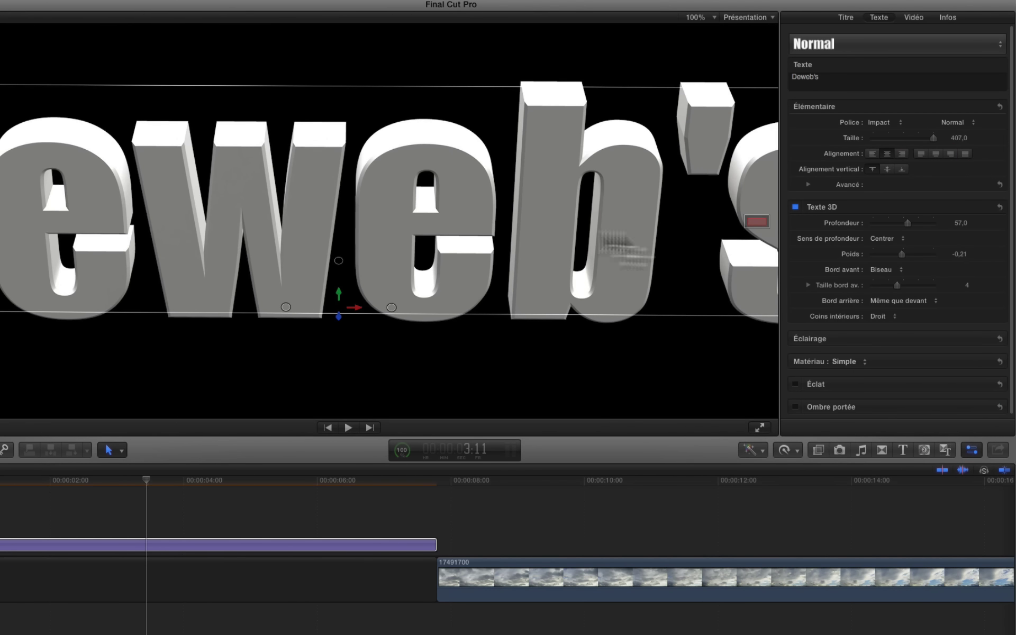
{"action": "left_click_drag", "start_coordinate": [894, 268], "coordinate": [897, 321]}
{"action": "left_click_drag", "start_coordinate": [787, 323], "coordinate": [782, 324]}
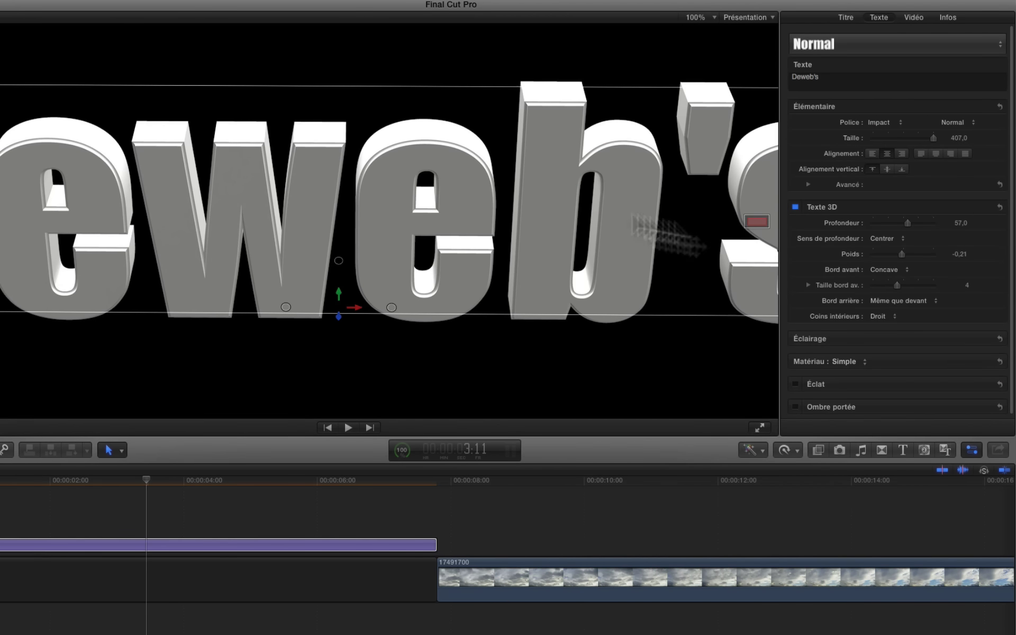
Set the front edge size of the 3D text to 10 and its front edge style to Rond.
{"action": "left_click_drag", "start_coordinate": [785, 280], "coordinate": [899, 288]}
{"action": "left_click", "coordinate": [885, 269]}
{"action": "left_click", "coordinate": [894, 240]}
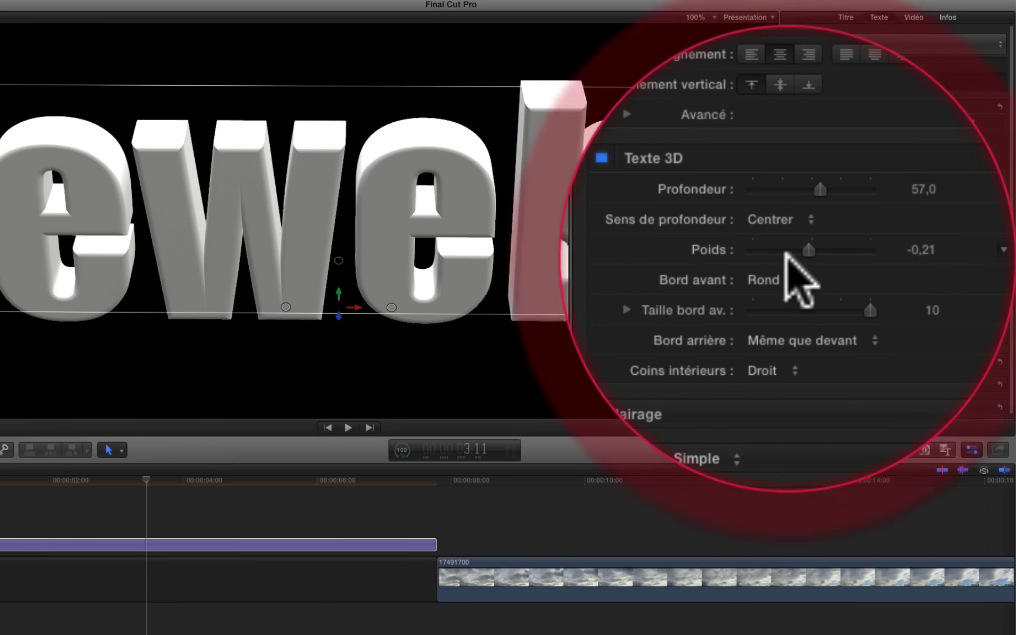
Try the Groove, Crête and Anneau carré front edge styles on the 3D text.
{"action": "left_click", "coordinate": [886, 270]}
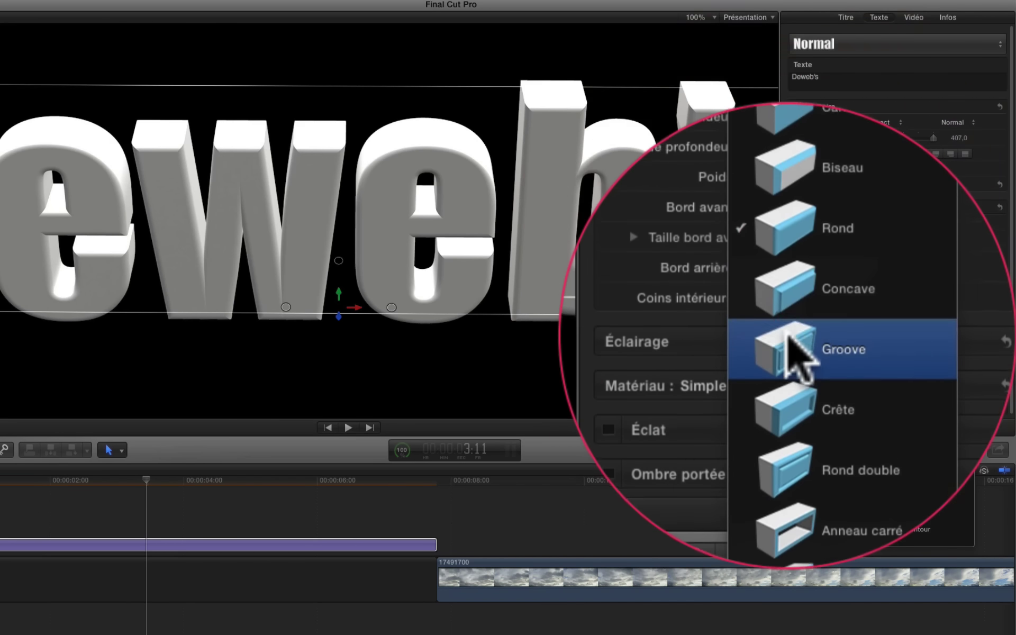
{"action": "left_click", "coordinate": [887, 337]}
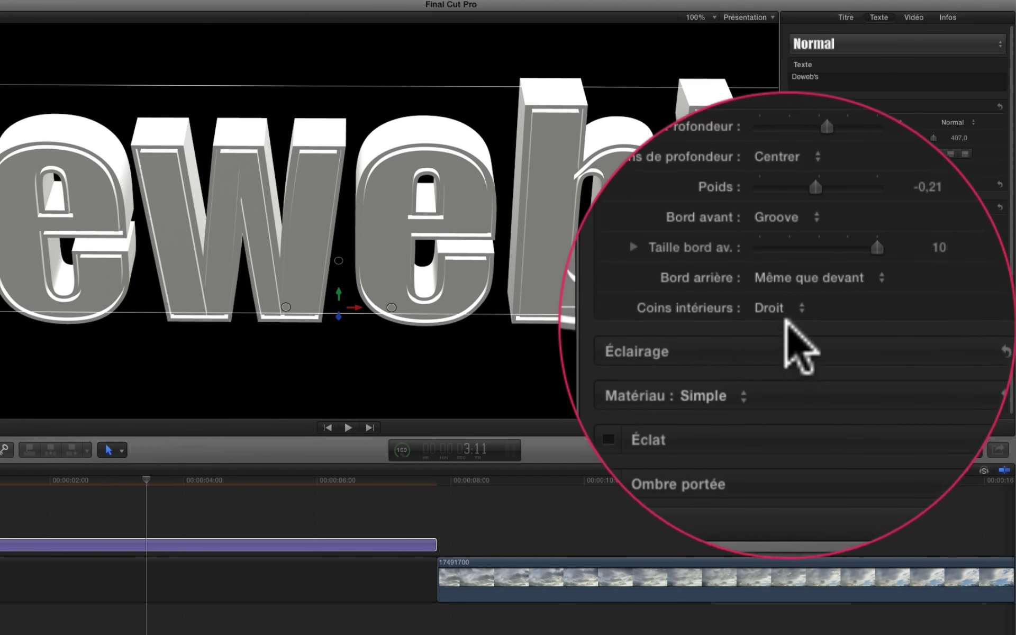
{"action": "left_click", "coordinate": [887, 270]}
{"action": "left_click", "coordinate": [786, 296]}
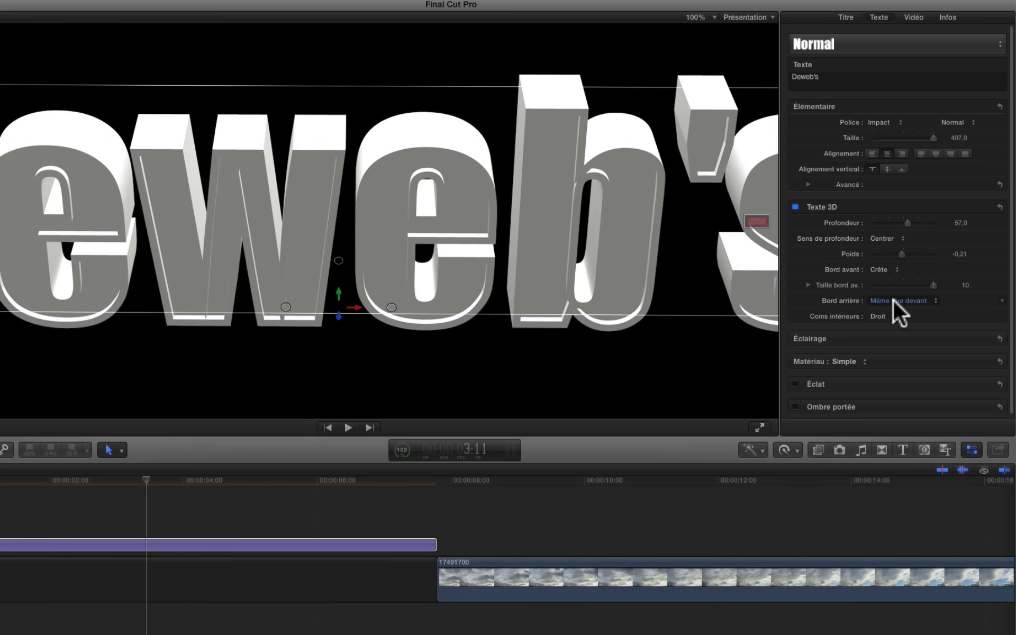
{"action": "left_click", "coordinate": [920, 300]}
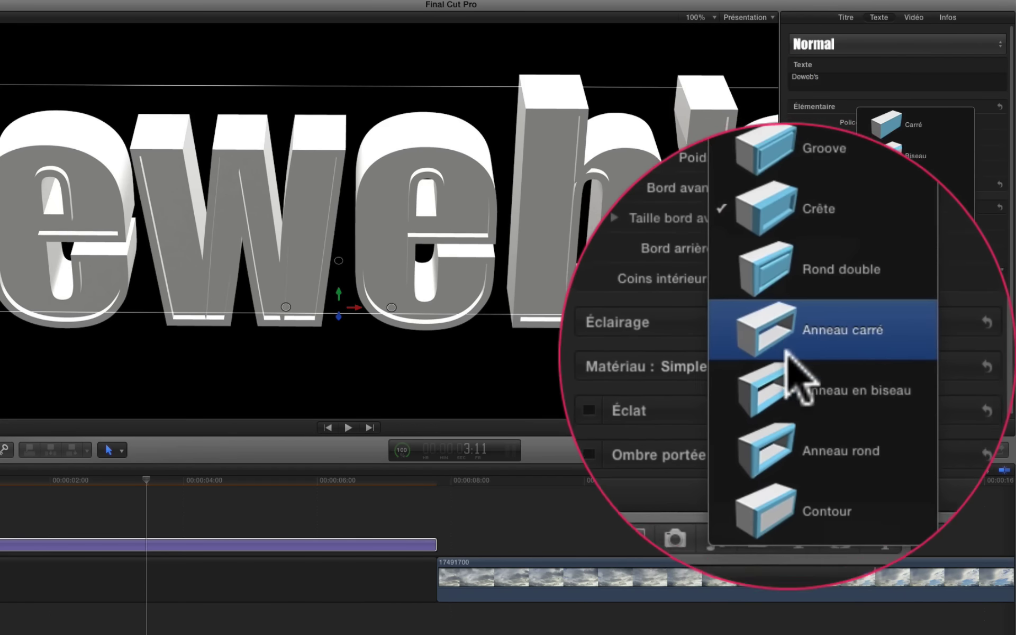
{"action": "left_click", "coordinate": [787, 345]}
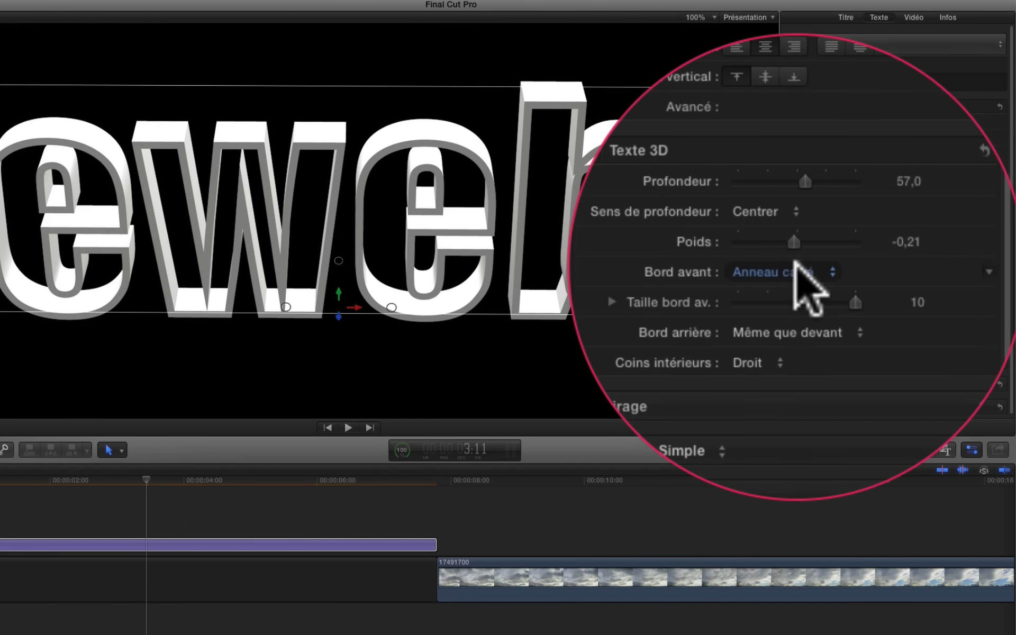
Try the Anneau en biseau, Anneau rond and Contour front edge styles on the 3D text.
{"action": "left_click", "coordinate": [794, 269]}
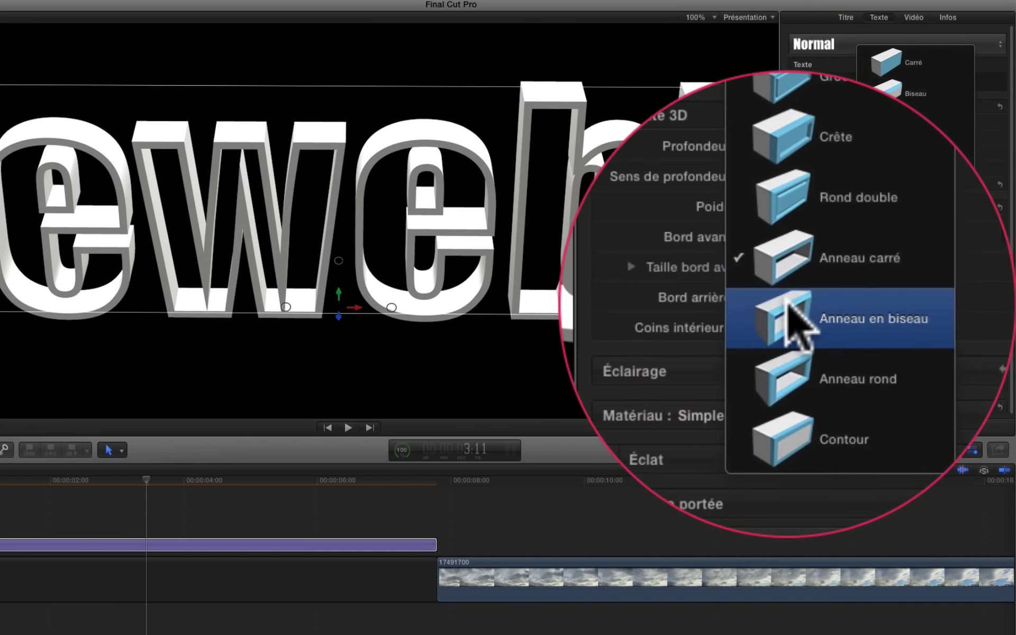
{"action": "left_click", "coordinate": [792, 317]}
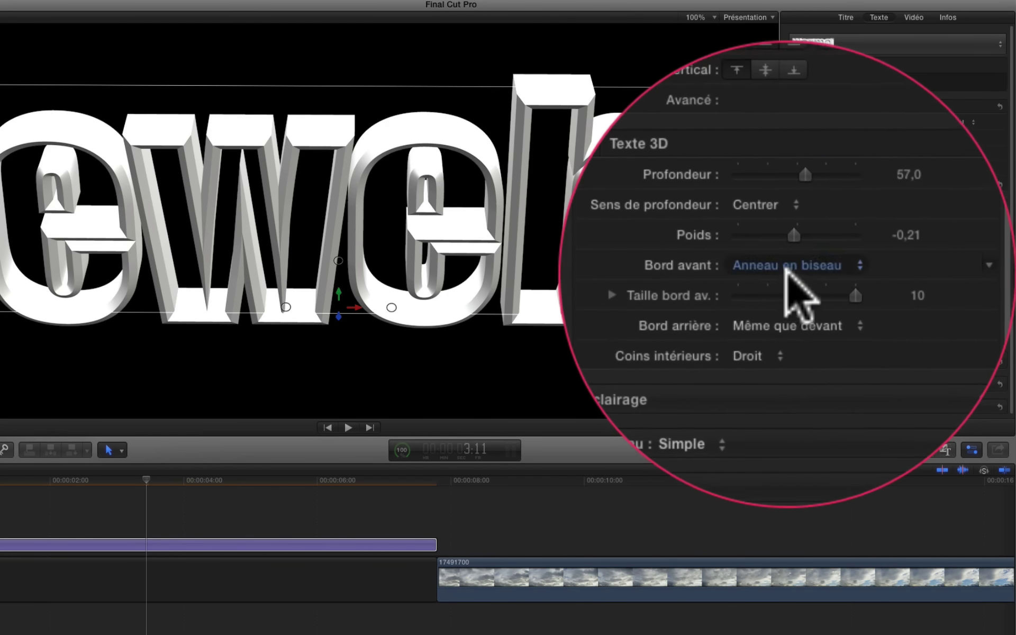
{"action": "left_click", "coordinate": [788, 271]}
{"action": "left_click", "coordinate": [794, 344]}
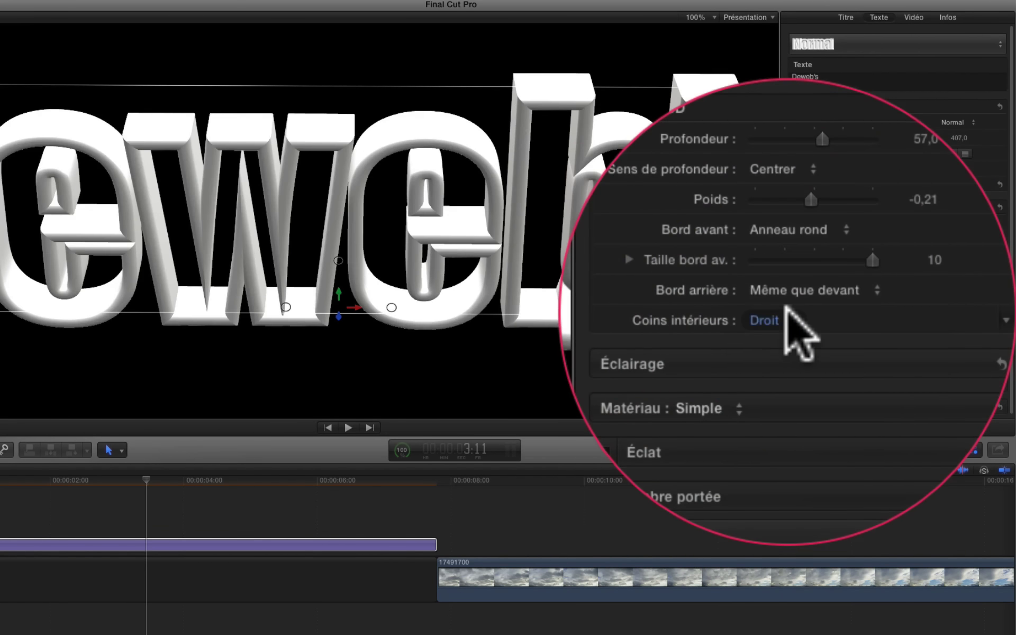
{"action": "left_click", "coordinate": [787, 268]}
{"action": "left_click", "coordinate": [799, 325]}
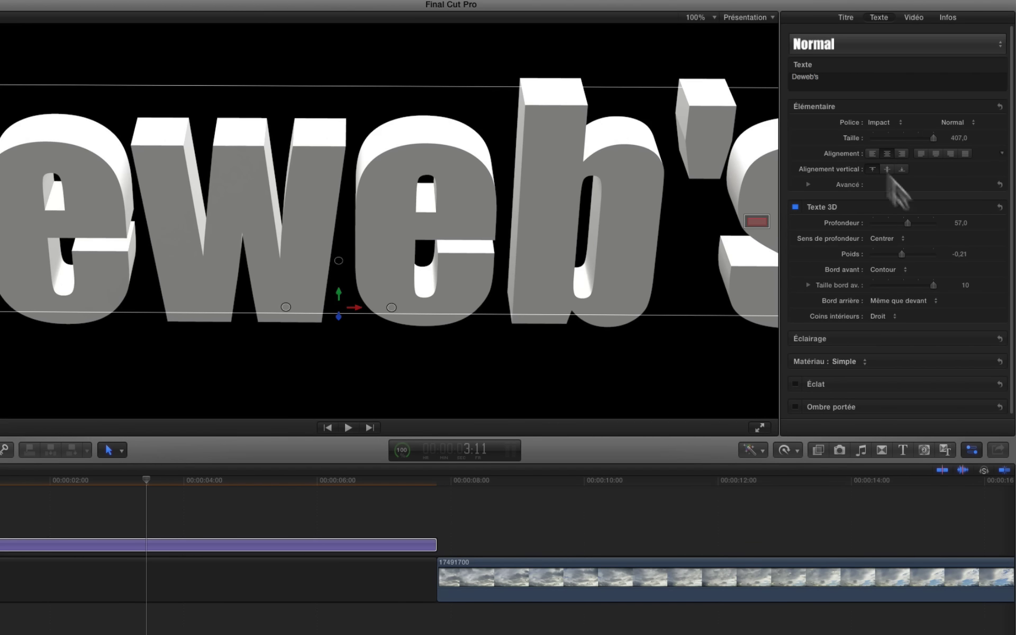
Set the front edge style of the 3D text to Concave and its front edge size to 6,88.
{"action": "left_click", "coordinate": [898, 269]}
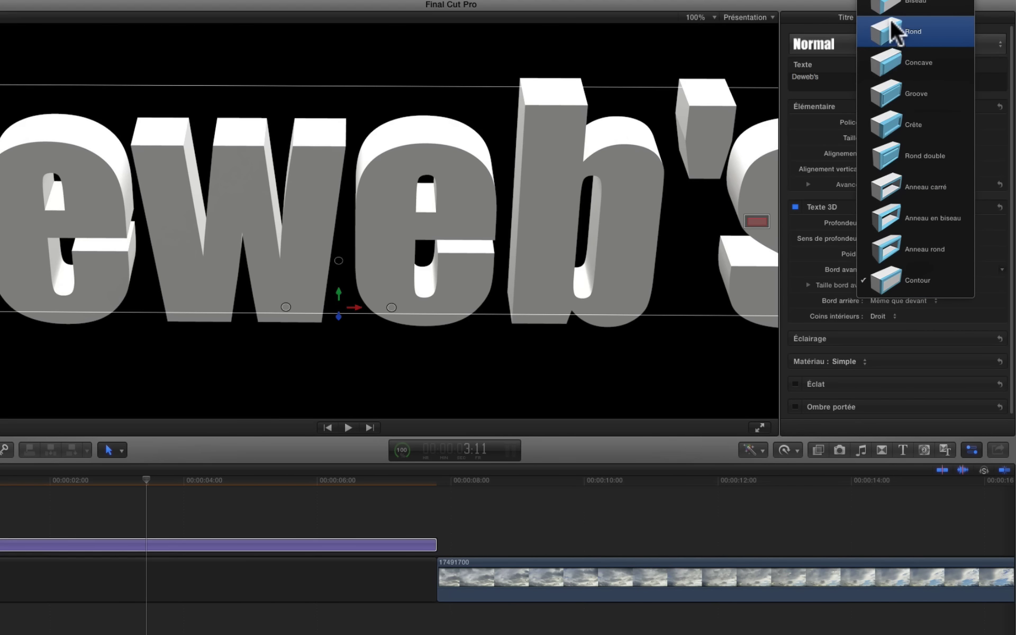
{"action": "left_click", "coordinate": [884, 63]}
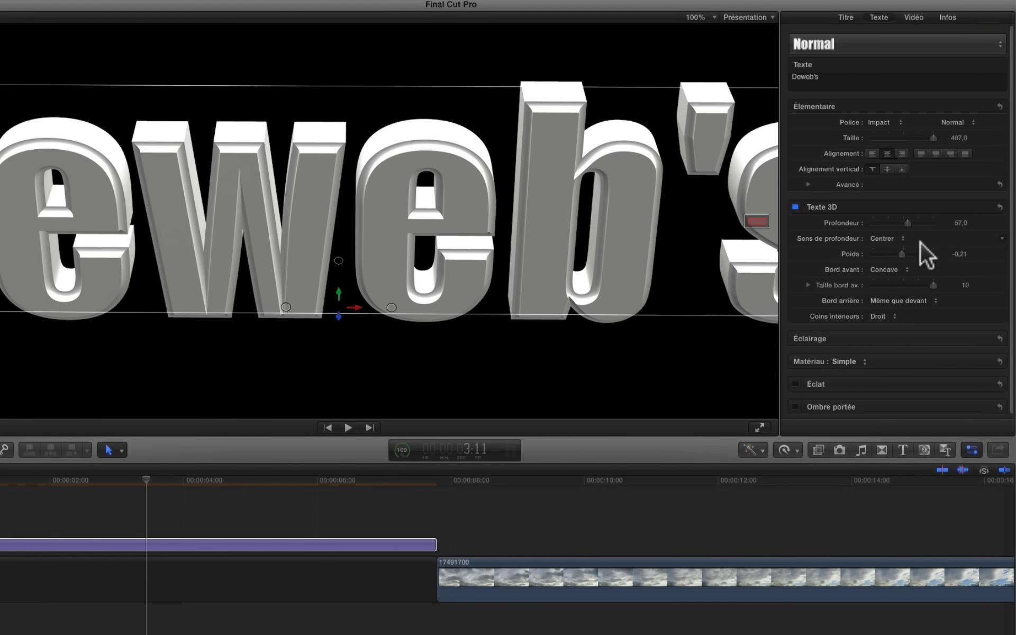
{"action": "left_click_drag", "start_coordinate": [934, 285], "coordinate": [910, 286]}
{"action": "left_click_drag", "start_coordinate": [810, 283], "coordinate": [818, 285]}
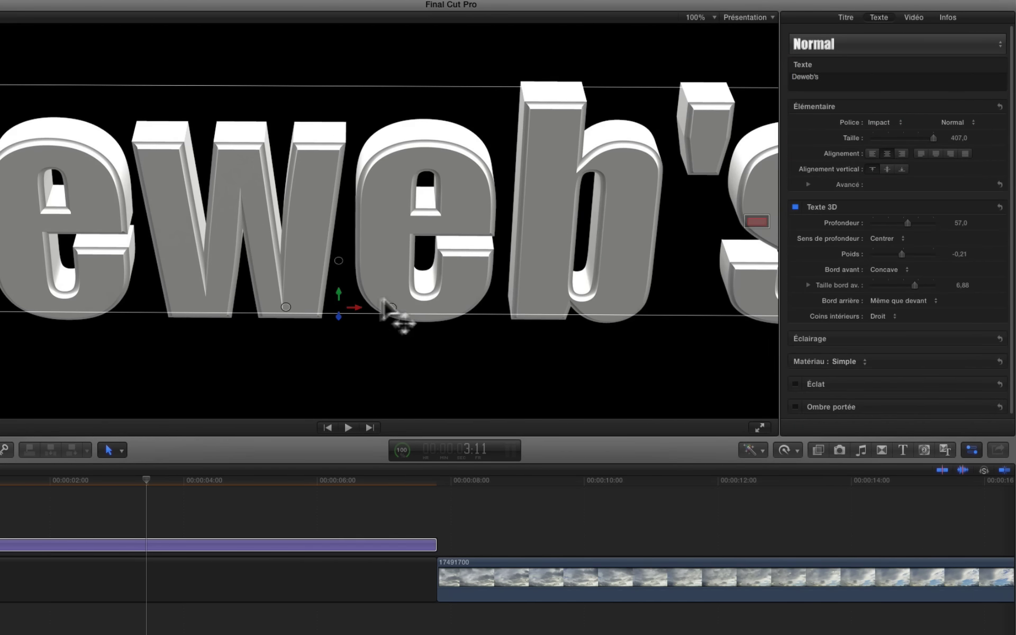
Rotate the title to expose its back and try the Carré back edge style before setting it to Rond.
{"action": "left_click_drag", "start_coordinate": [341, 262], "coordinate": [374, 277]}
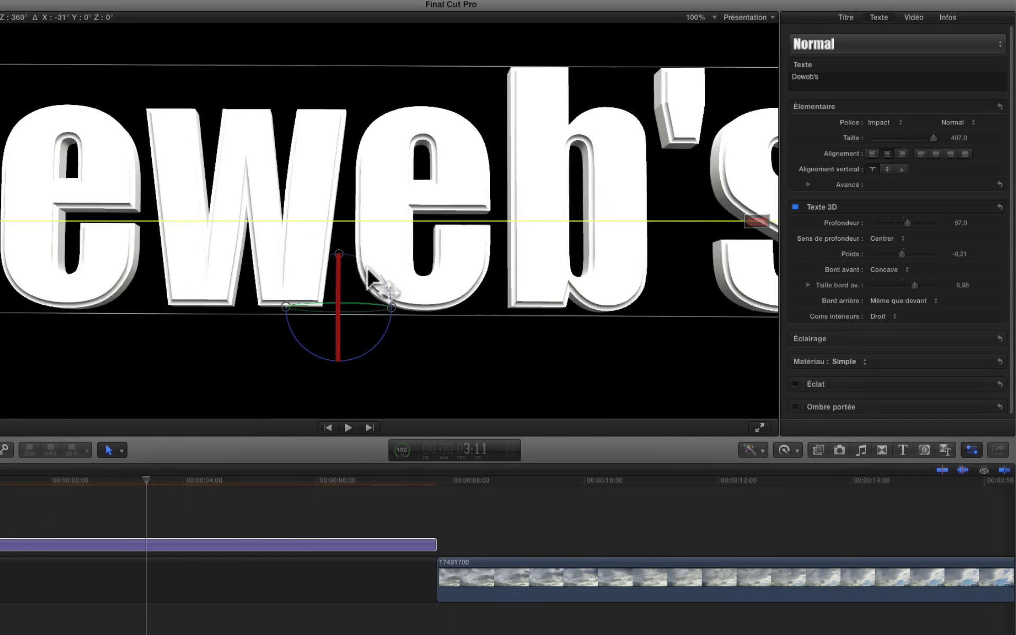
{"action": "left_click_drag", "start_coordinate": [291, 311], "coordinate": [368, 320]}
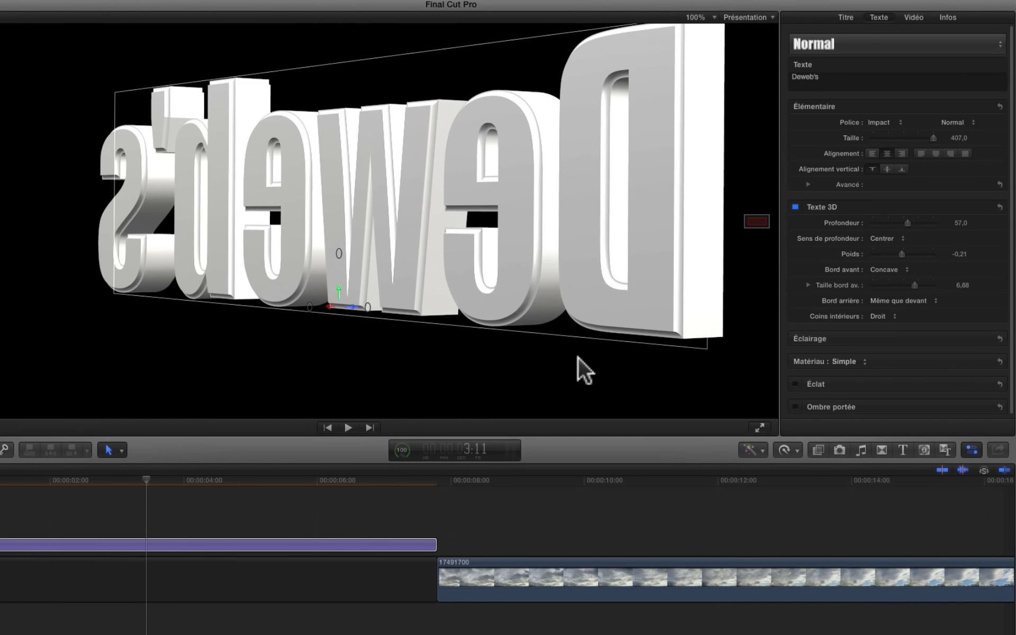
{"action": "left_click", "coordinate": [917, 305]}
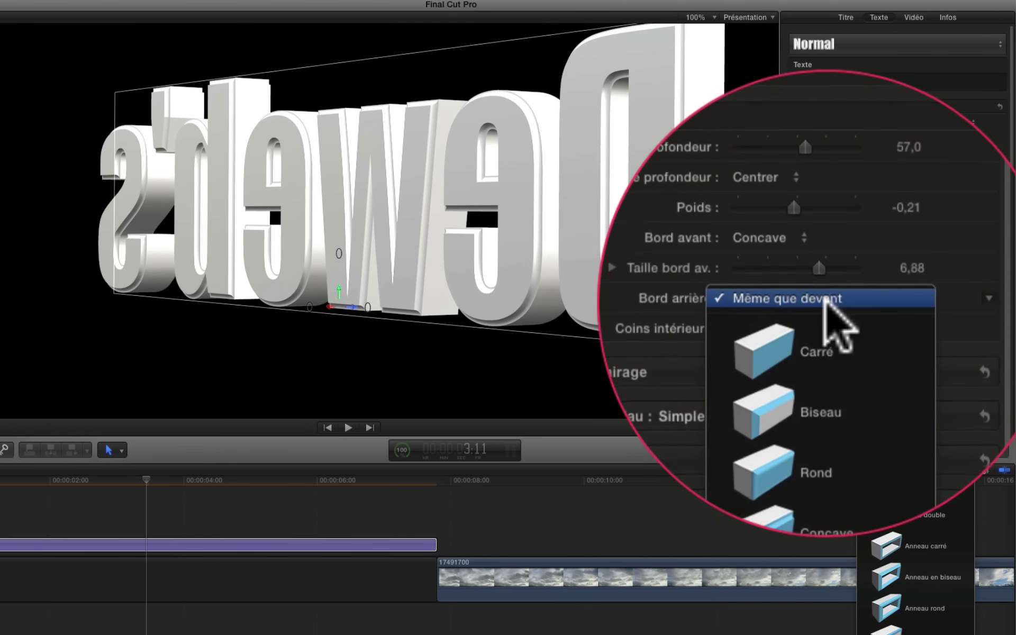
{"action": "left_click", "coordinate": [897, 330]}
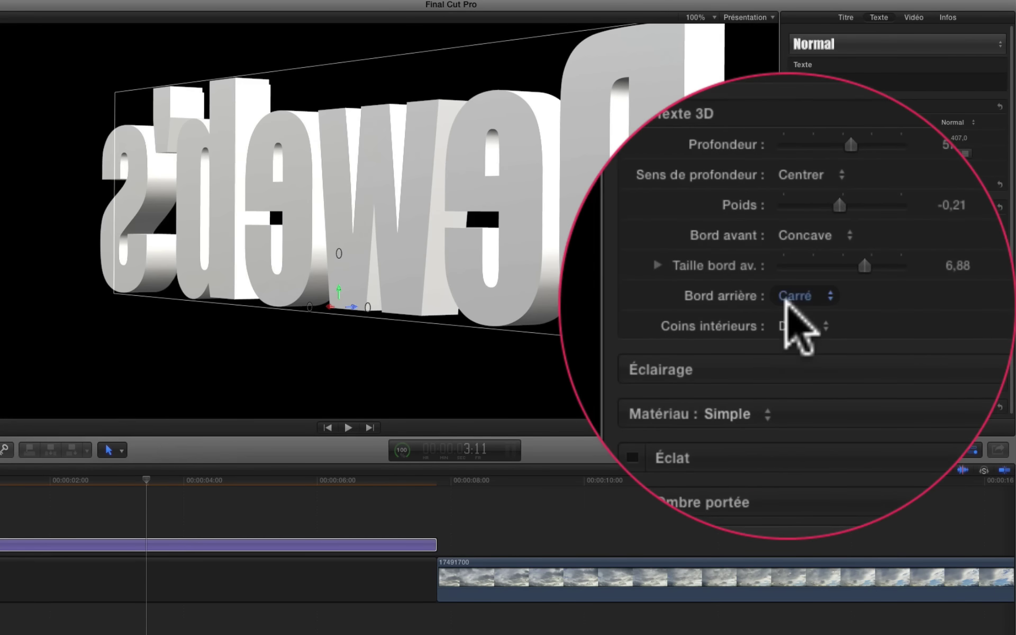
{"action": "left_click", "coordinate": [787, 299]}
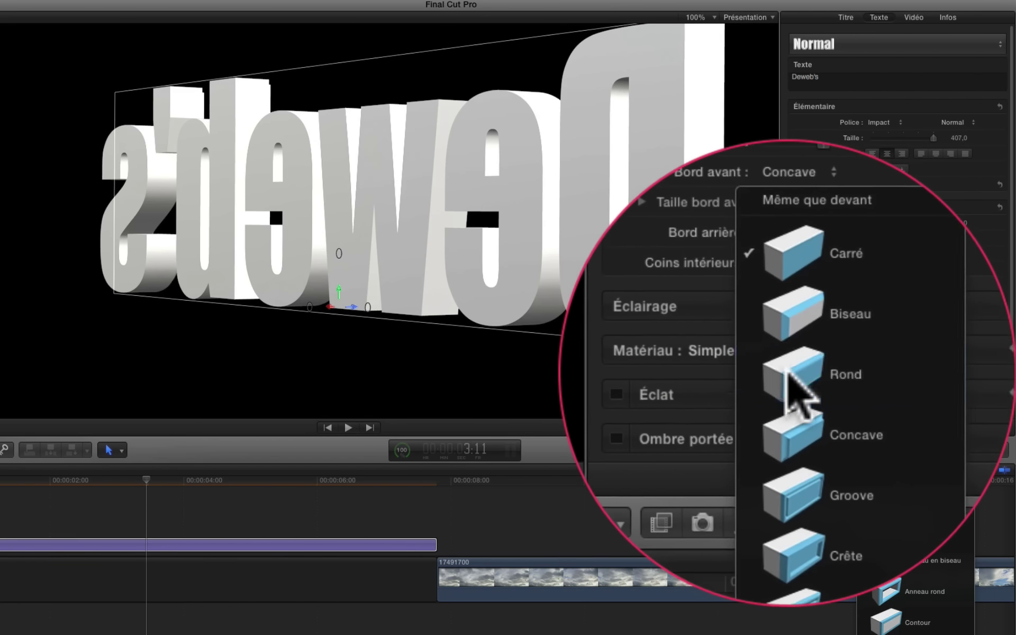
{"action": "left_click", "coordinate": [797, 437]}
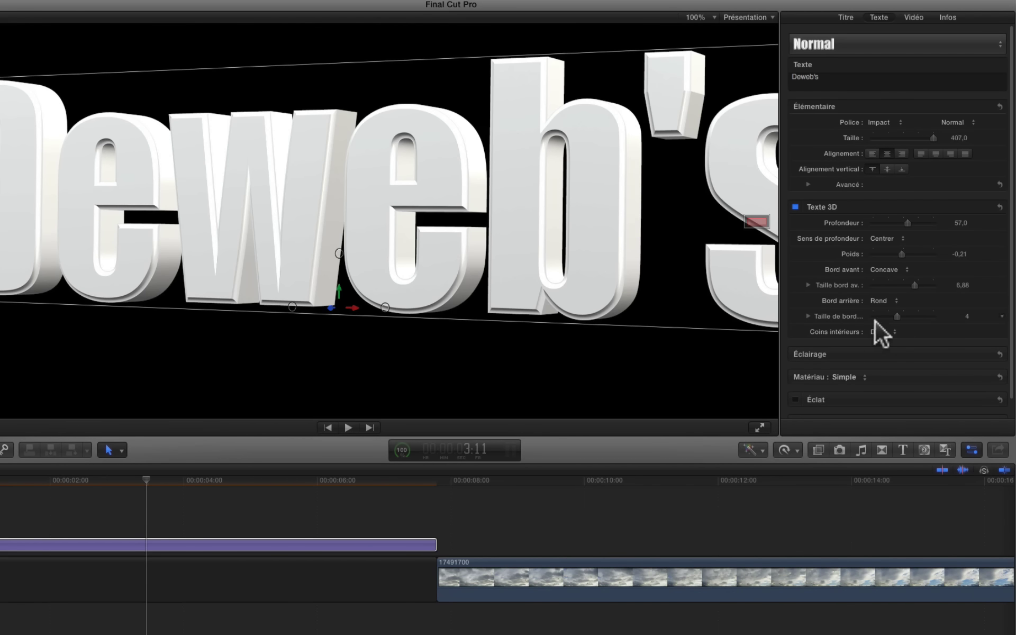
Try the Rond and Angle inner corner styles on the 3D text and turn the title around its Y axis to inspect them.
{"action": "left_click", "coordinate": [894, 332]}
{"action": "left_click", "coordinate": [894, 341]}
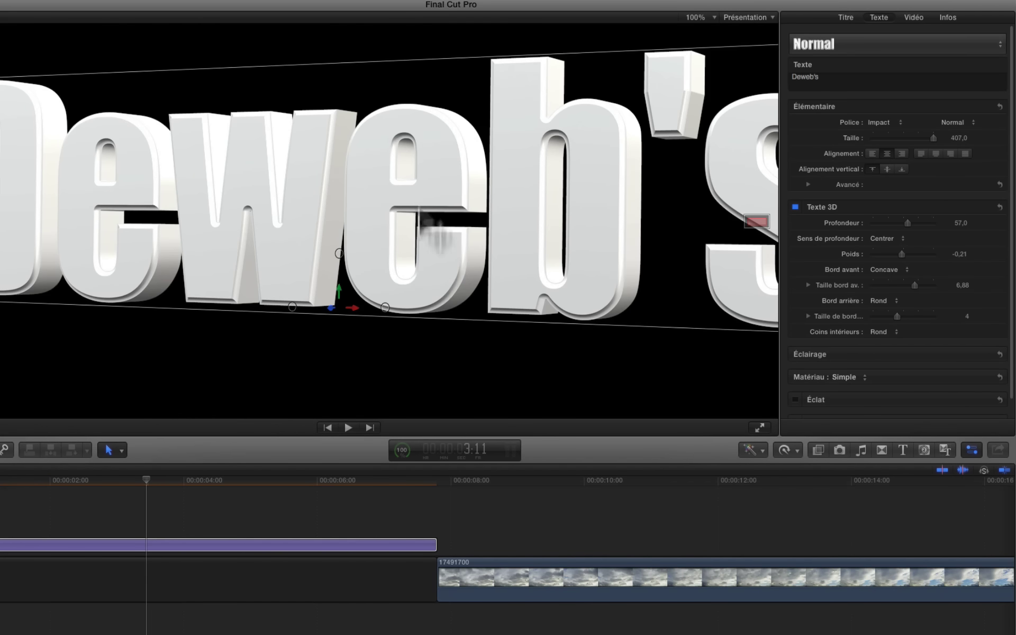
{"action": "left_click", "coordinate": [899, 331]}
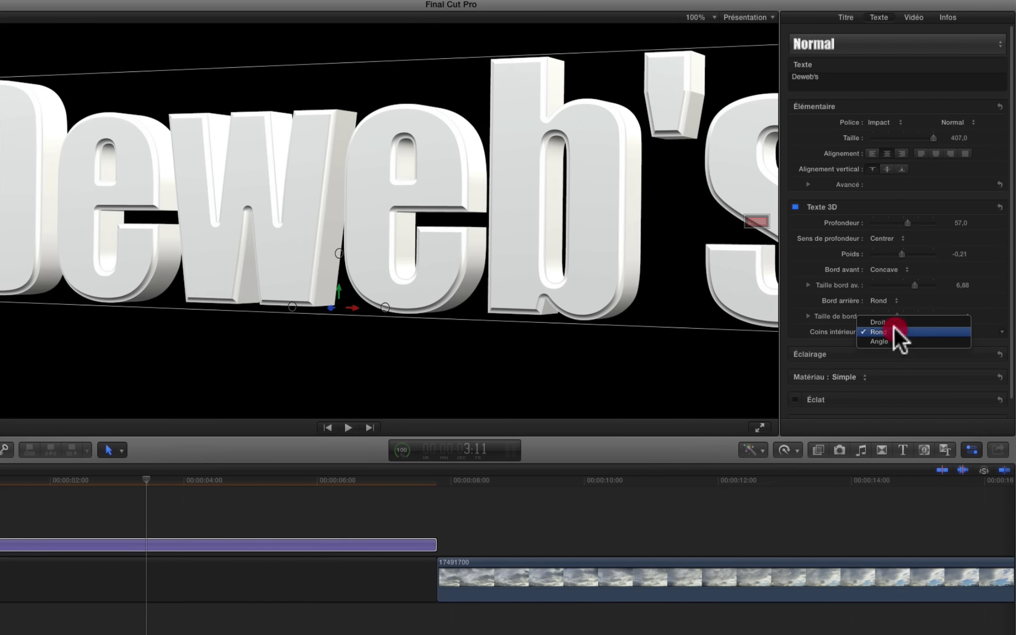
{"action": "left_click", "coordinate": [892, 342]}
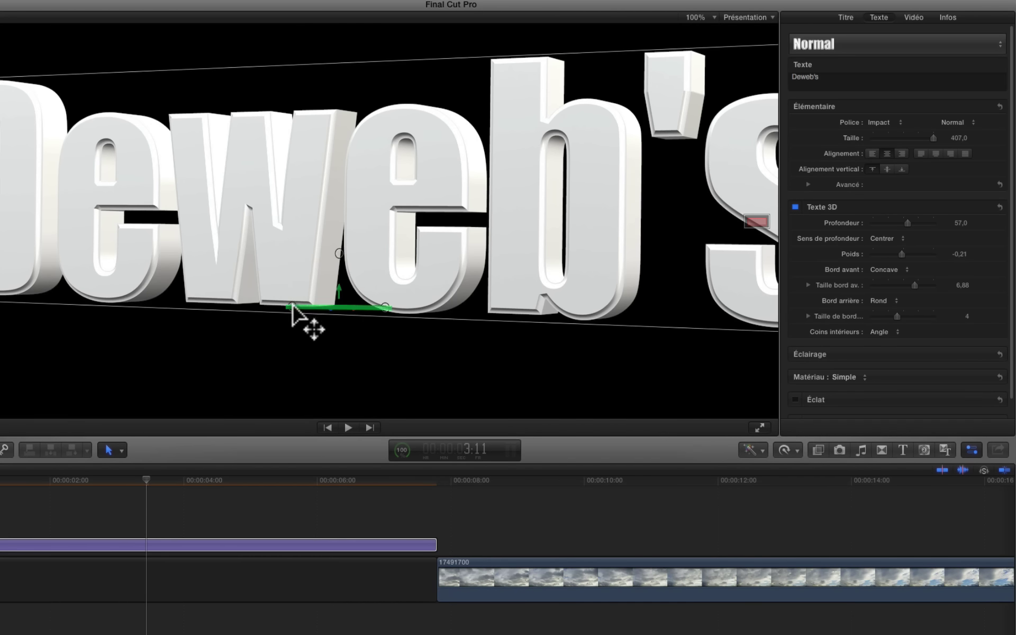
{"action": "left_click_drag", "start_coordinate": [294, 311], "coordinate": [316, 312]}
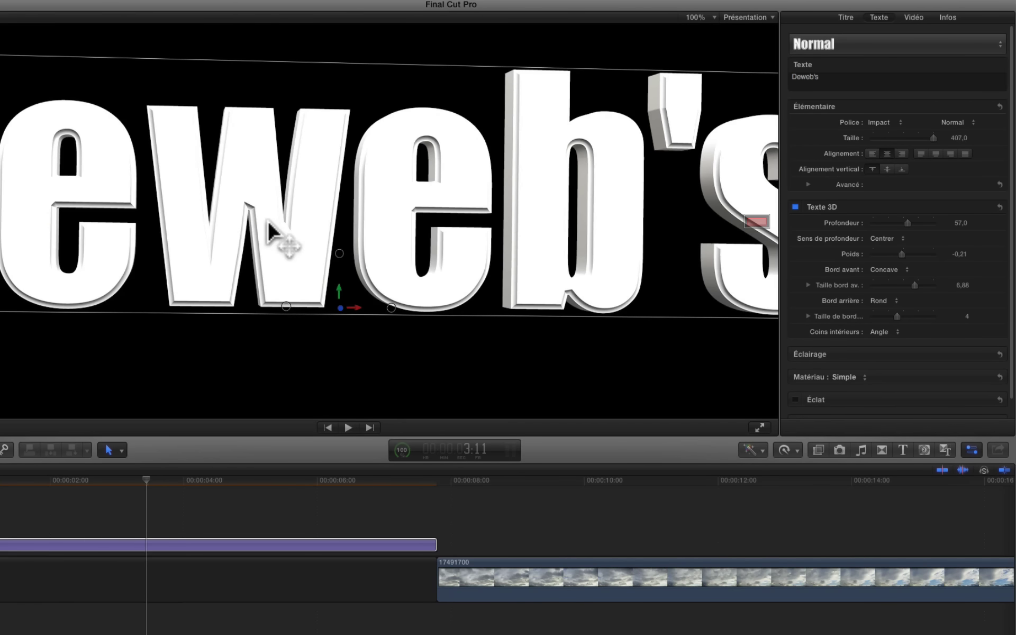
Compare the Rond and Droit inner corner styles on the 3D text, finishing with Droit.
{"action": "left_click", "coordinate": [882, 332]}
{"action": "left_click", "coordinate": [791, 327]}
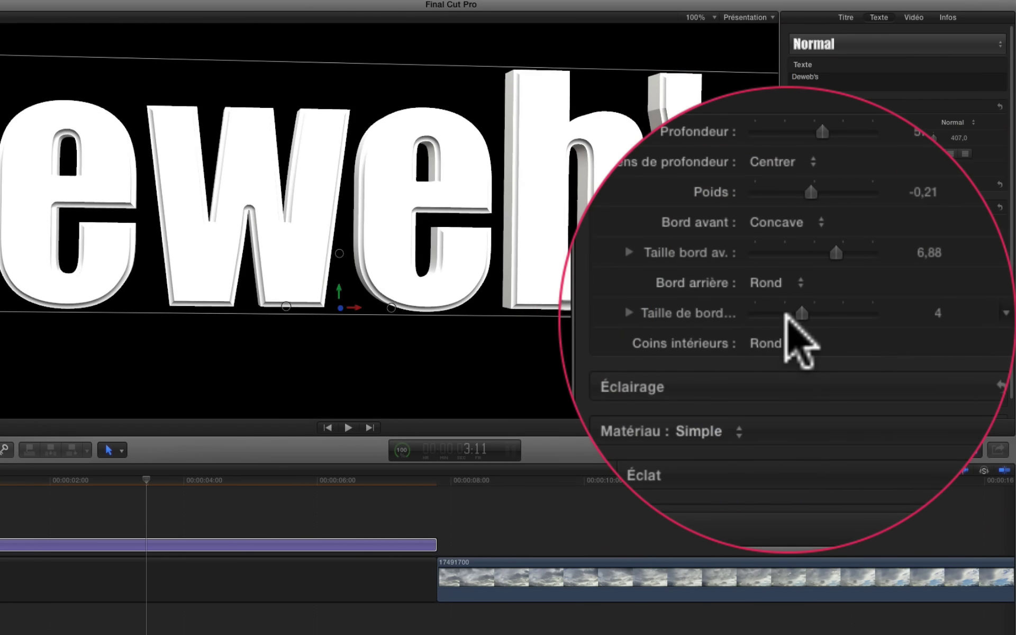
{"action": "left_click", "coordinate": [787, 330]}
{"action": "left_click", "coordinate": [785, 319]}
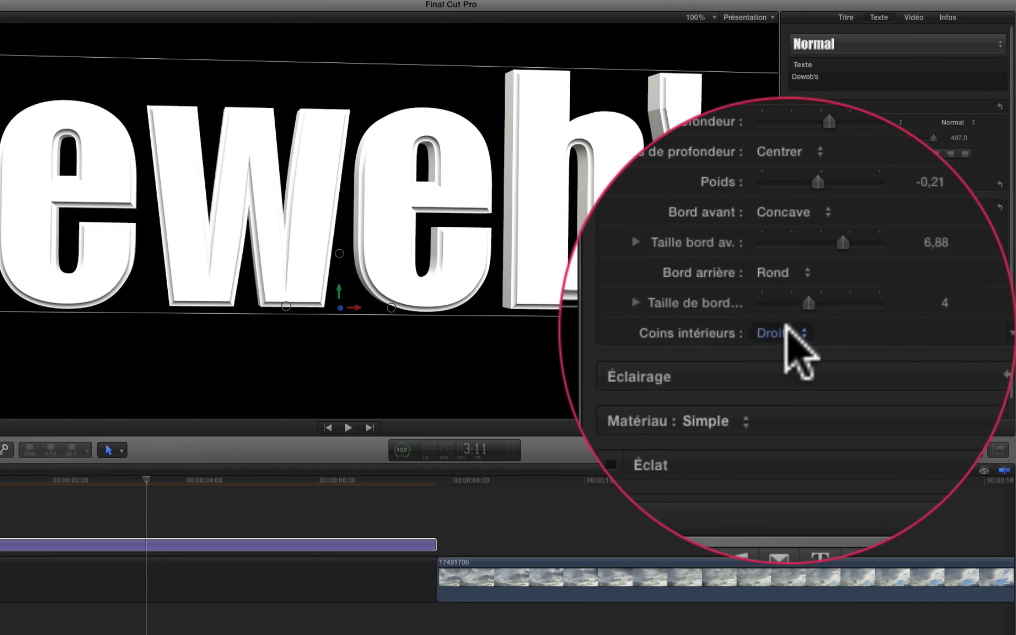
{"action": "left_click", "coordinate": [786, 329]}
{"action": "left_click", "coordinate": [786, 344]}
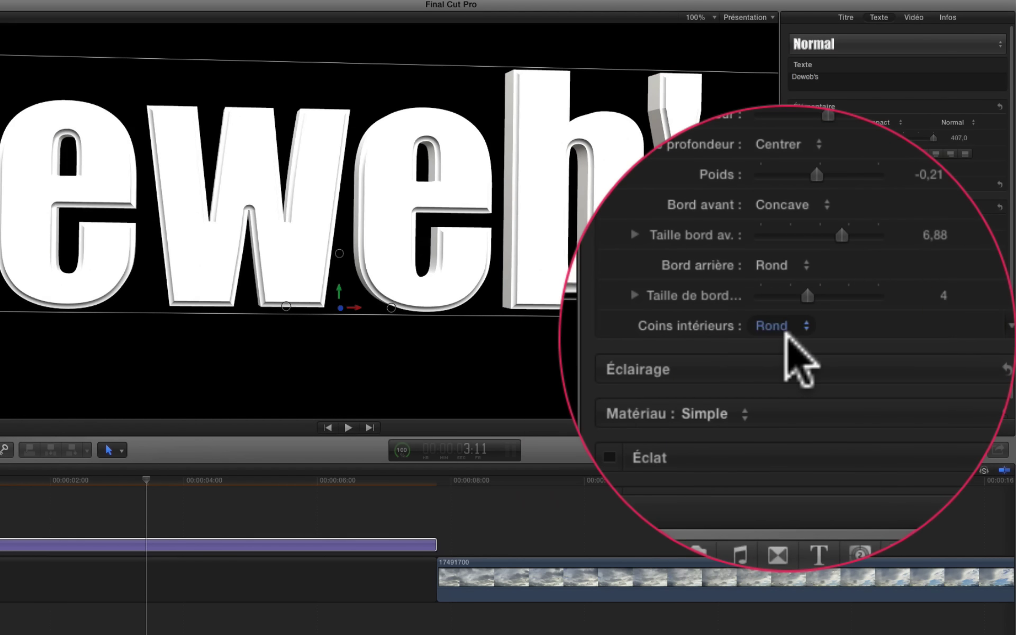
{"action": "left_click", "coordinate": [785, 330]}
{"action": "left_click", "coordinate": [787, 334]}
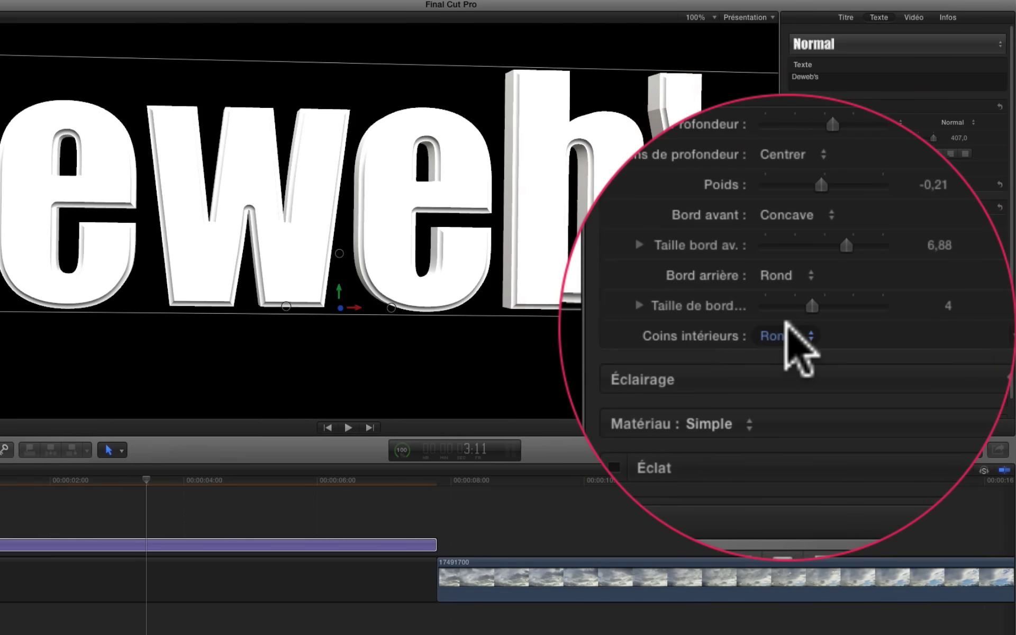
{"action": "left_click", "coordinate": [786, 326]}
{"action": "left_click", "coordinate": [785, 318]}
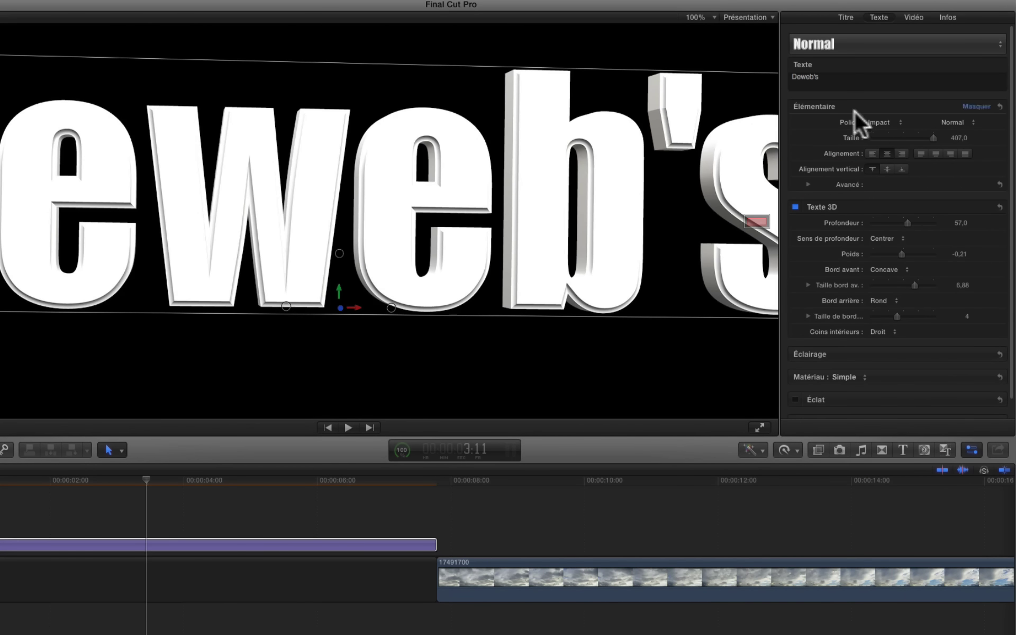
Fit the whole title in the viewer and rotate it slightly around its Y and X axes.
{"action": "left_click", "coordinate": [710, 17]}
{"action": "left_click", "coordinate": [709, 30]}
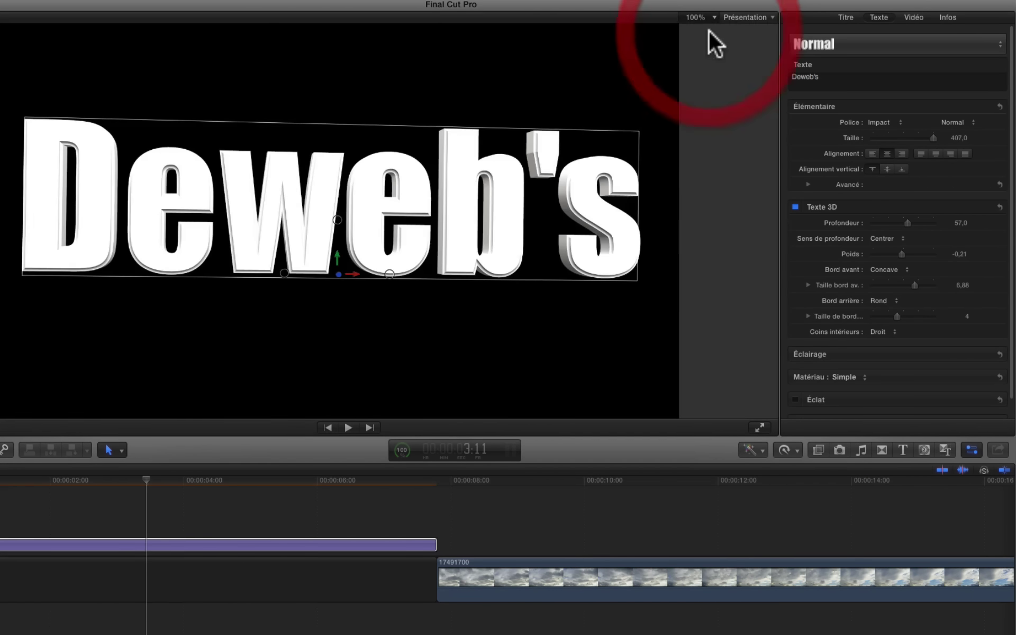
{"action": "left_click_drag", "start_coordinate": [286, 274], "coordinate": [278, 274]}
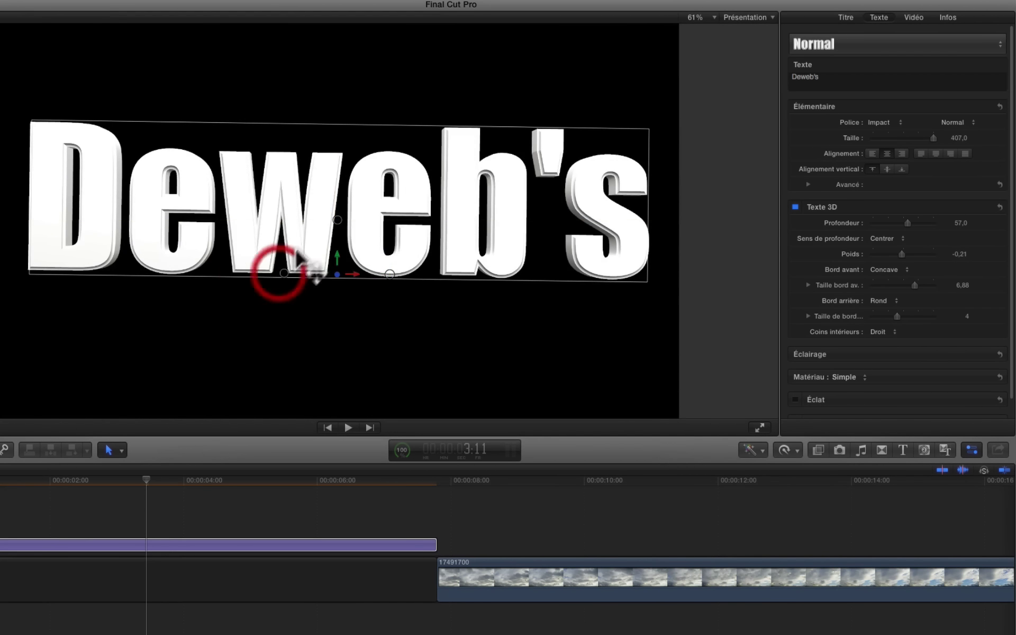
{"action": "left_click_drag", "start_coordinate": [333, 219], "coordinate": [337, 225]}
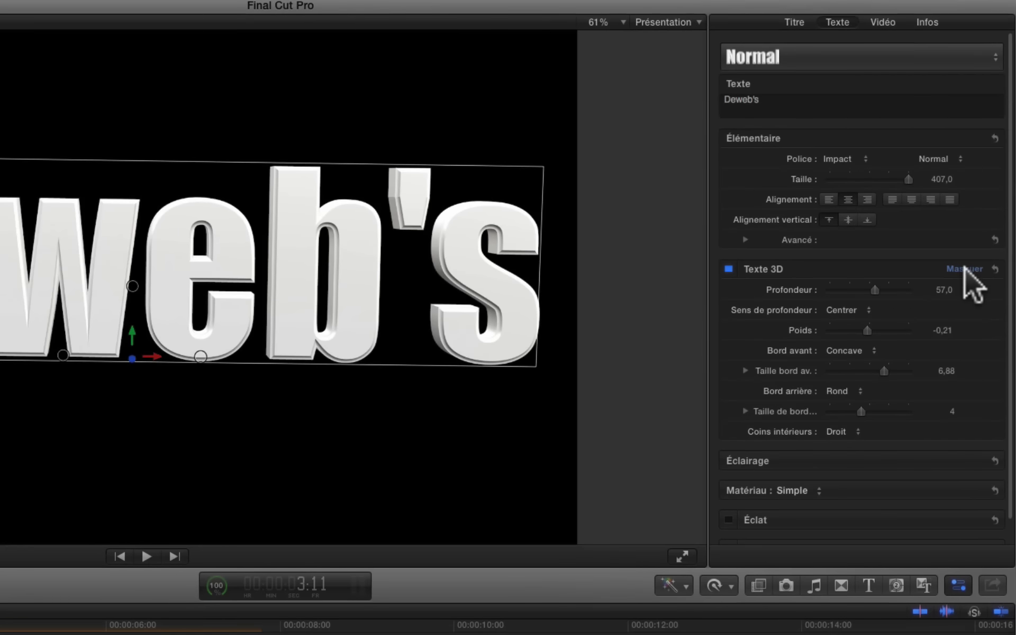
Collapse the Texte 3D settings and expand the Matériau settings to show all their options.
{"action": "left_click", "coordinate": [965, 269]}
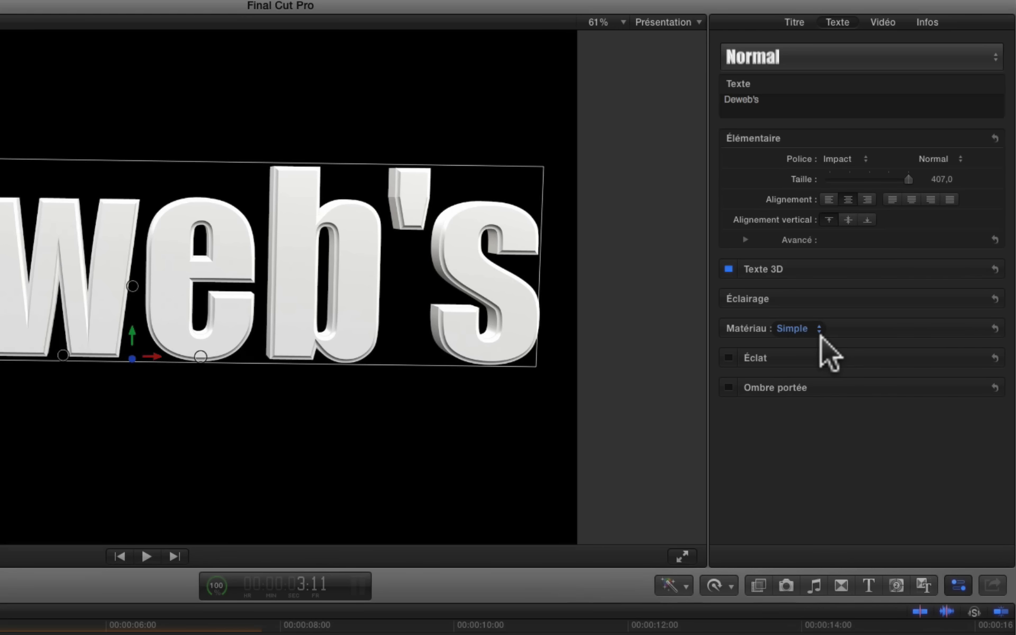
{"action": "left_click", "coordinate": [956, 324]}
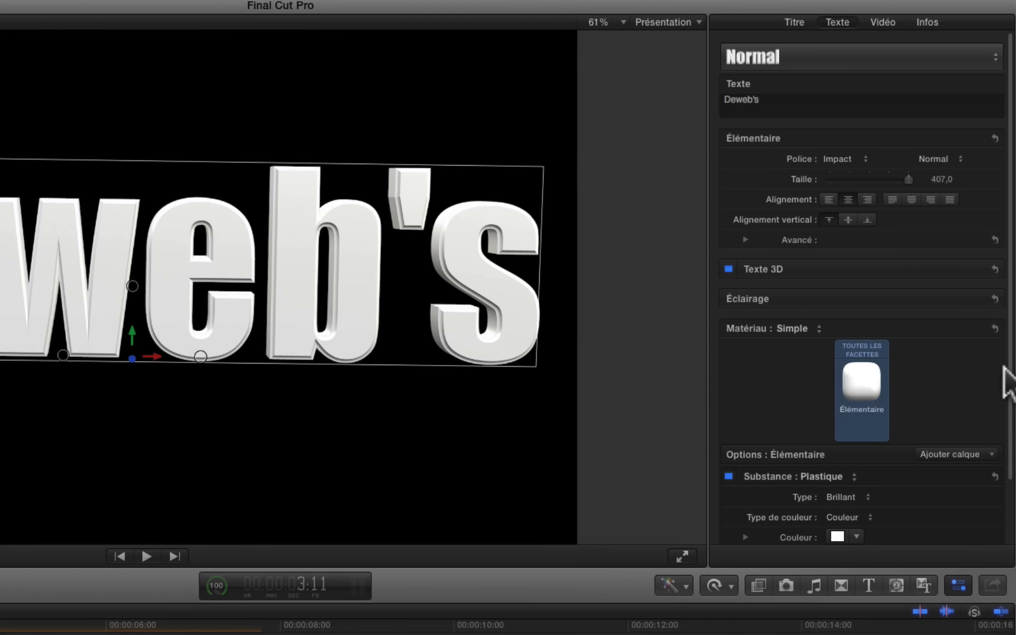
{"action": "left_click_drag", "start_coordinate": [1009, 373], "coordinate": [1000, 461]}
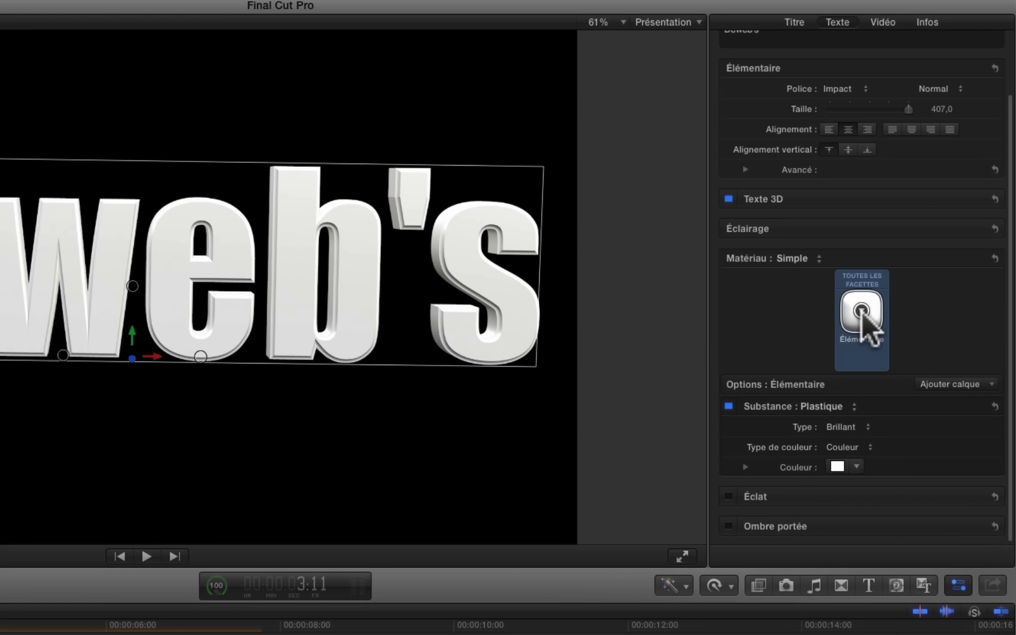
Browse the material library and apply the Red Leather material from the Tissu category to all facets of the title.
{"action": "left_click", "coordinate": [861, 312]}
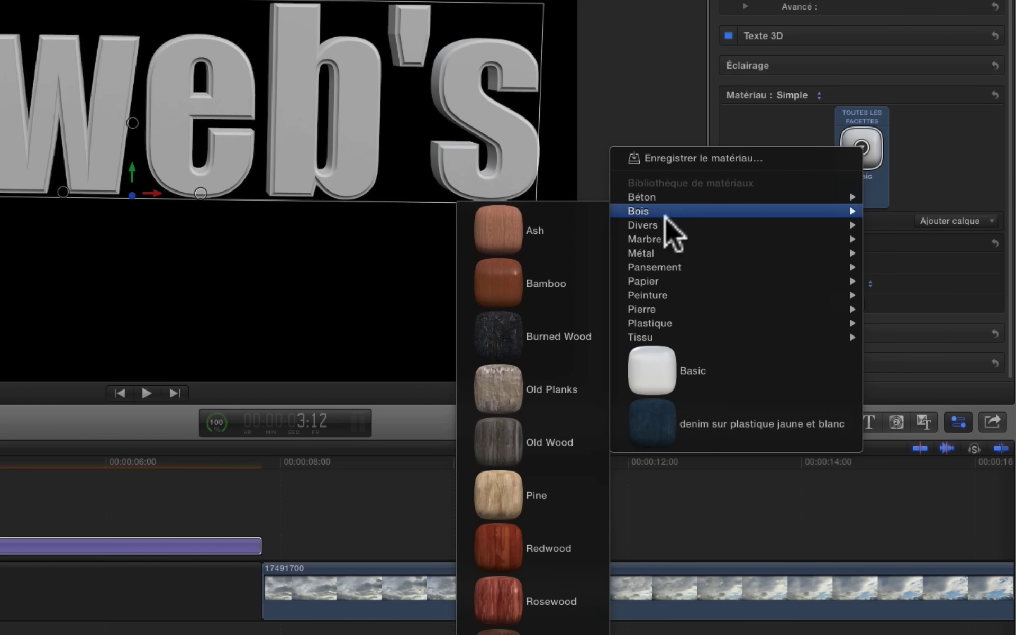
{"action": "mouse_move", "coordinate": [661, 224]}
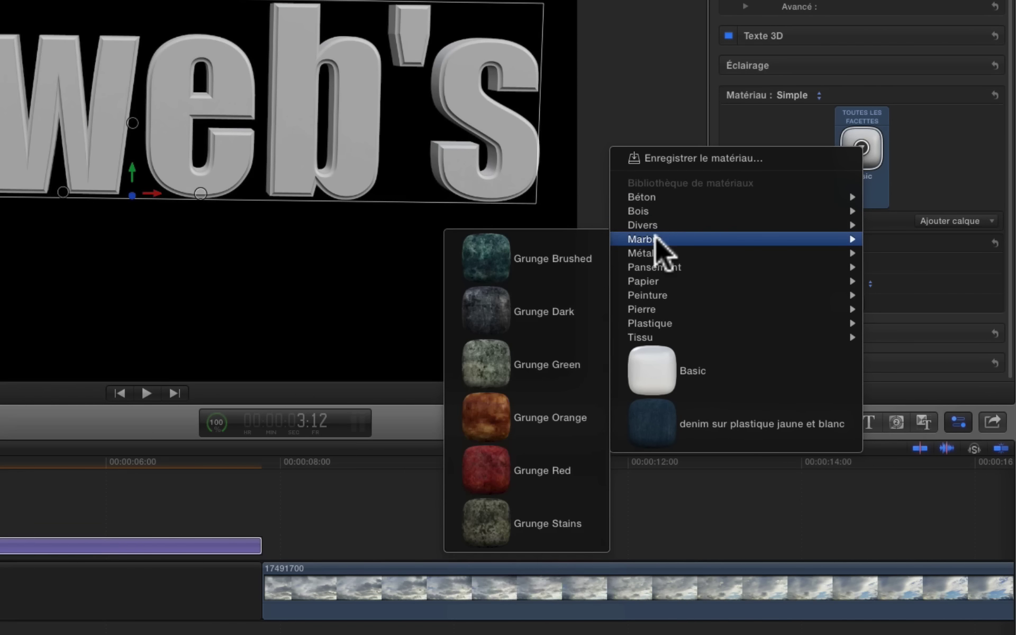
{"action": "mouse_move", "coordinate": [649, 252]}
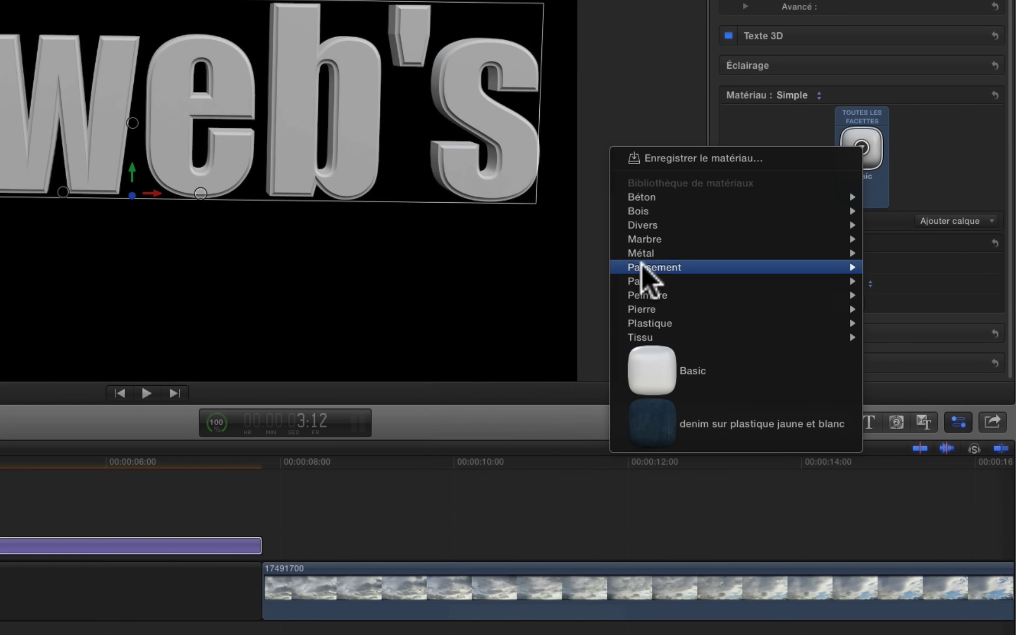
{"action": "mouse_move", "coordinate": [641, 298]}
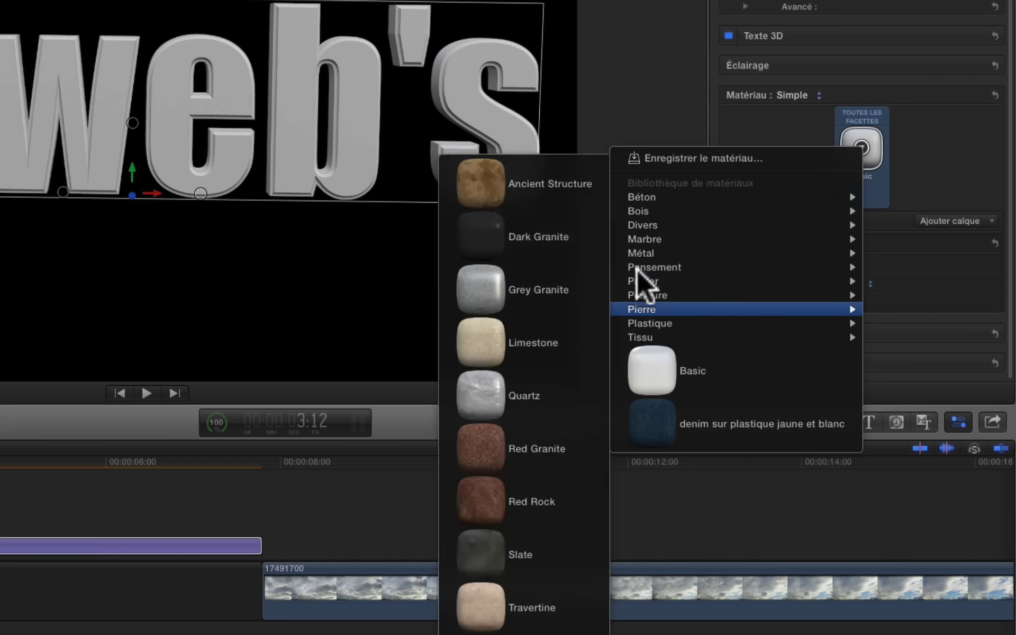
{"action": "mouse_move", "coordinate": [633, 324]}
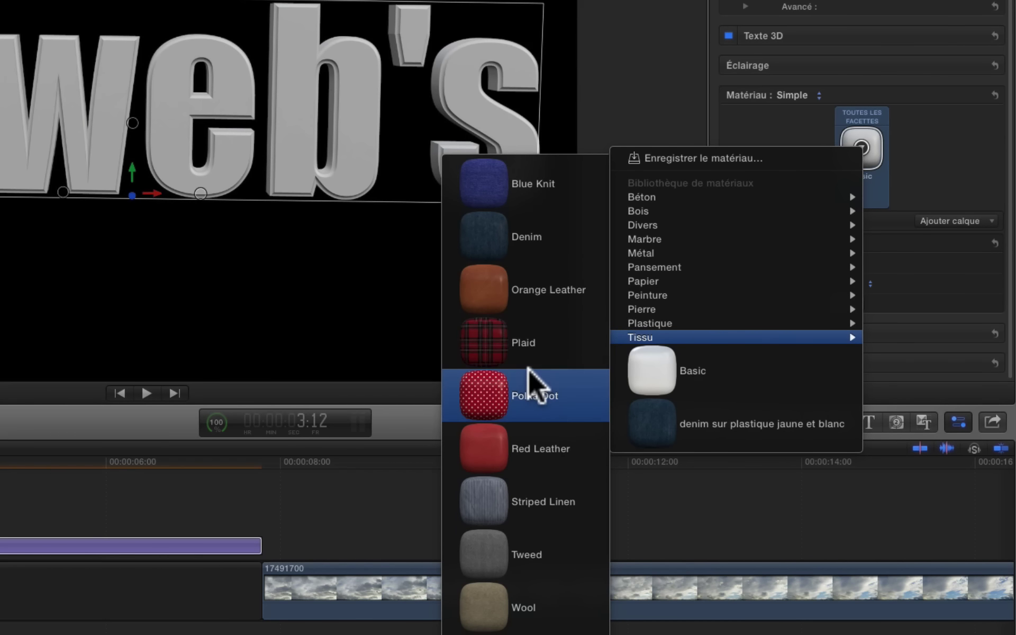
{"action": "left_click", "coordinate": [480, 454]}
Expand the leather texture's Position settings and set its position to X 1 px and Y -4 px.
{"action": "left_click", "coordinate": [746, 471]}
{"action": "scroll", "coordinate": [821, 439], "scroll_direction": "down", "scroll_amount": 1}
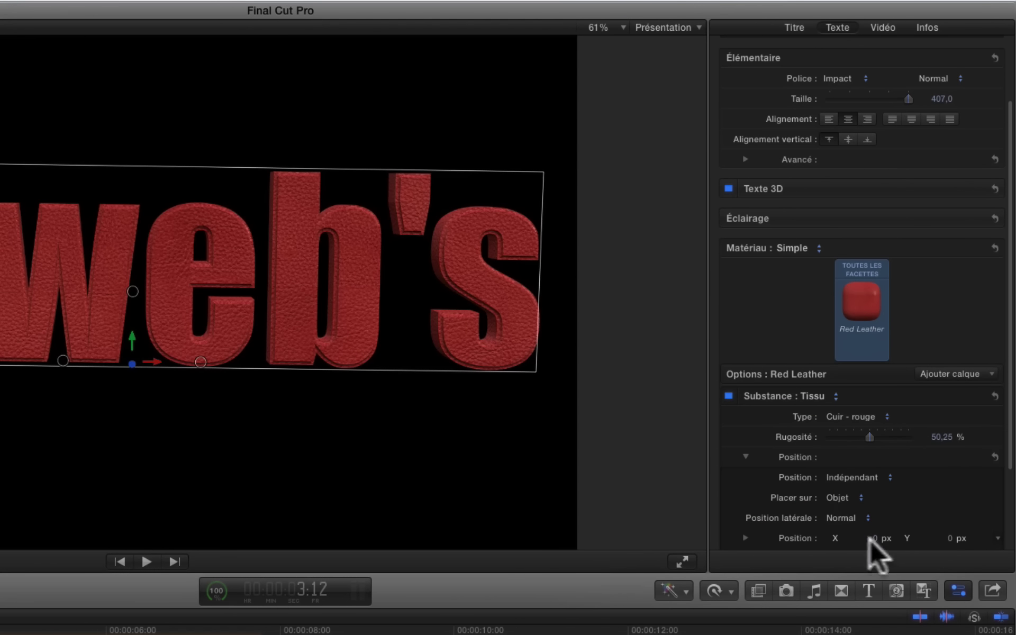
{"action": "left_click", "coordinate": [873, 538]}
{"action": "type", "text": "-3"}
{"action": "key", "text": "Return"}
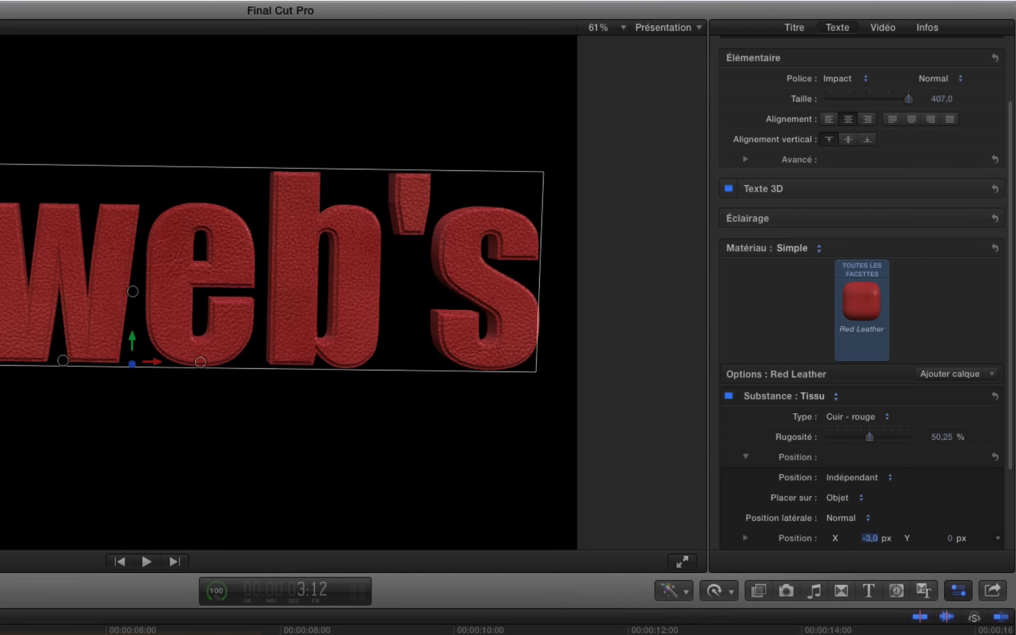
{"action": "type", "text": "1"}
{"action": "key", "text": "Return"}
{"action": "left_click", "coordinate": [948, 538]}
{"action": "type", "text": "-3"}
{"action": "key", "text": "Return"}
Set the leather texture's scale to 111 % and its rotation to 3°.
{"action": "scroll", "coordinate": [881, 546], "scroll_direction": "down", "scroll_amount": 5}
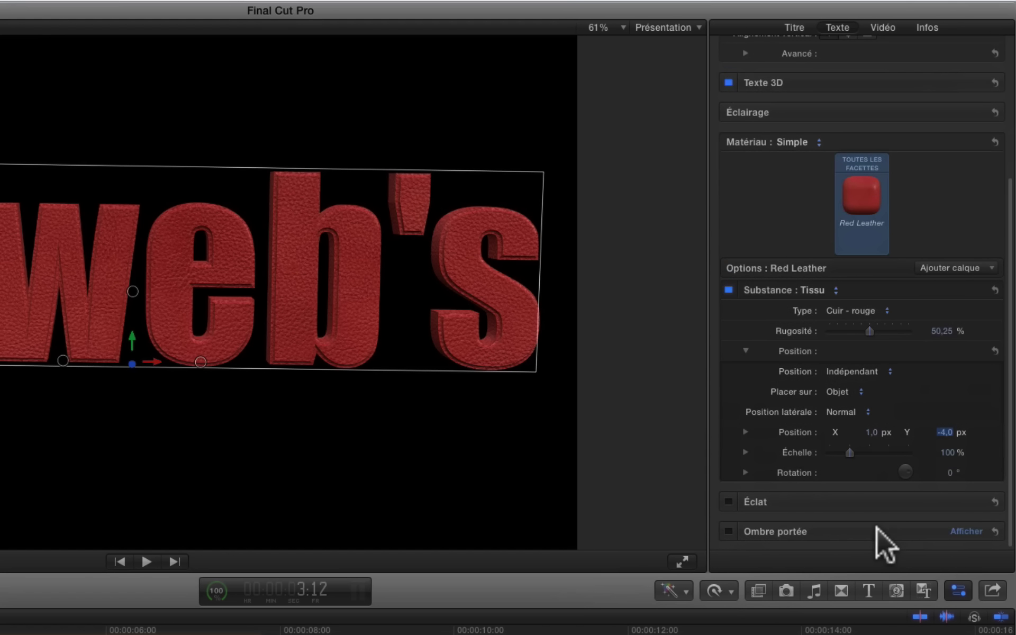
{"action": "mouse_move", "coordinate": [849, 452]}
{"action": "left_mouse_down"}
{"action": "mouse_move", "coordinate": [883, 453]}
{"action": "mouse_move", "coordinate": [852, 454]}
{"action": "left_mouse_up"}
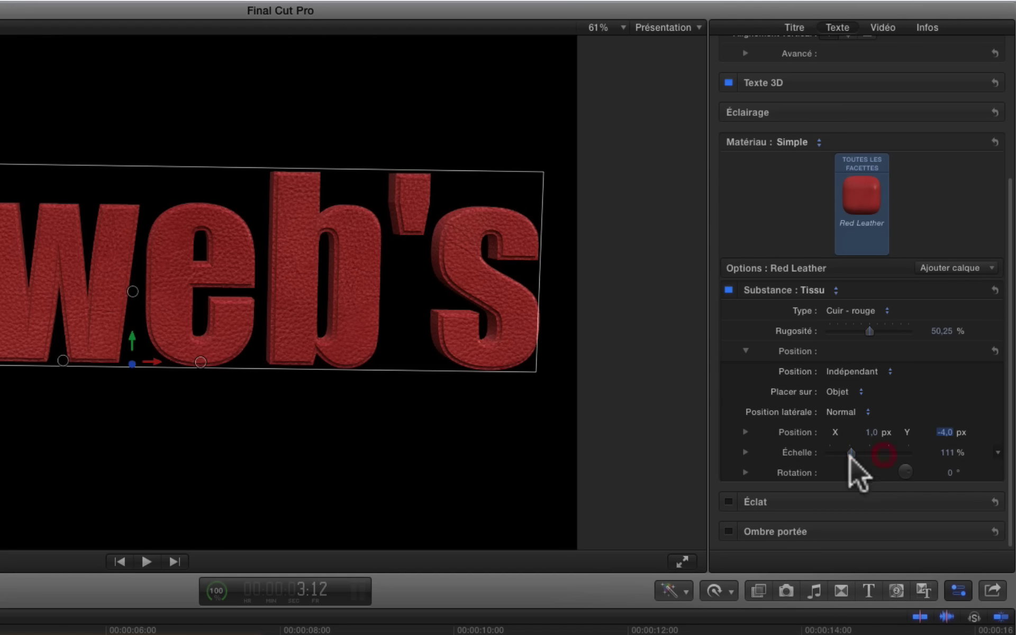
{"action": "left_click_drag", "start_coordinate": [947, 473], "coordinate": [951, 470]}
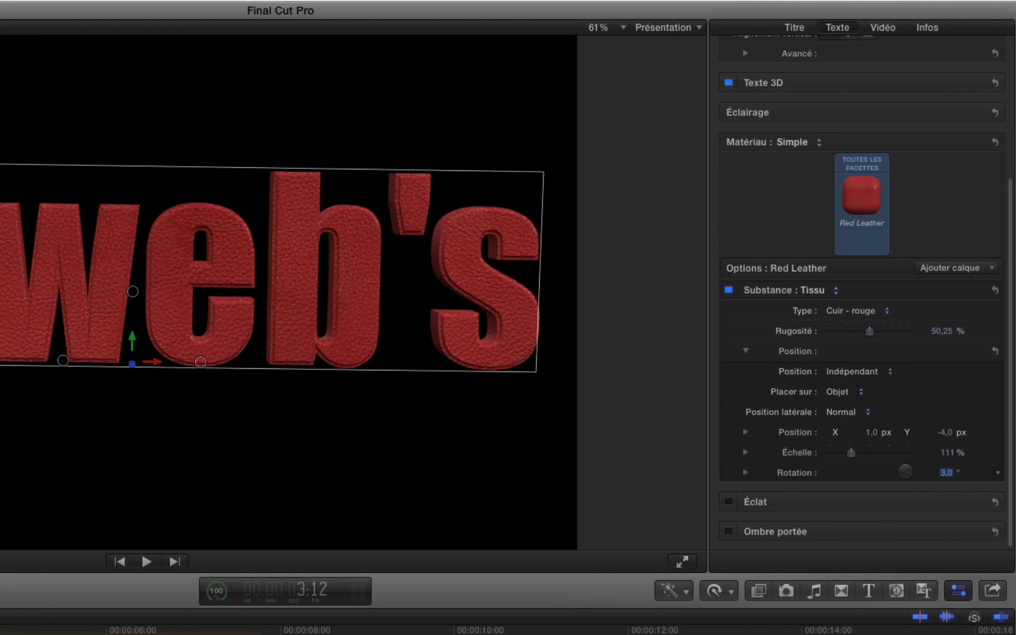
Change the fabric substance type to Sisal.
{"action": "left_click", "coordinate": [881, 310]}
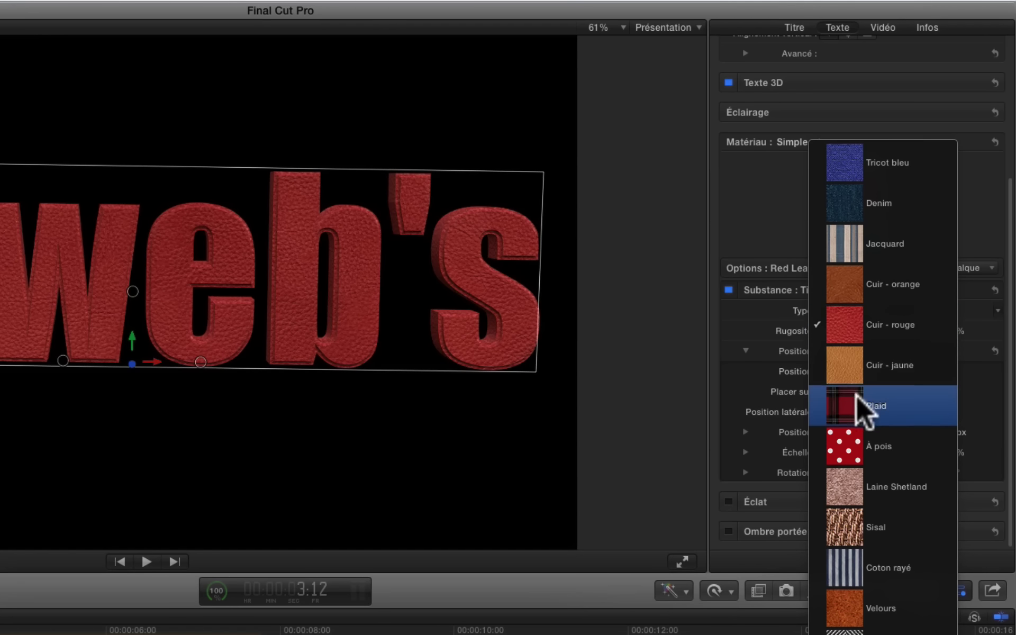
{"action": "left_click", "coordinate": [860, 532]}
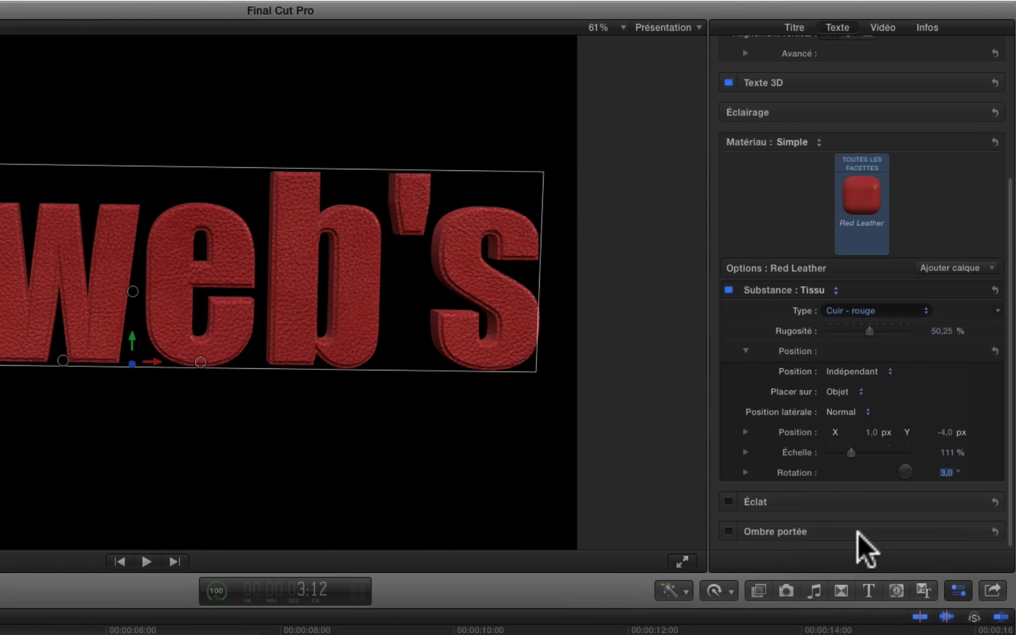
Try several rotations of the Sisal texture, finishing at 12°, and increase its scale to 149 %.
{"action": "left_click", "coordinate": [945, 473]}
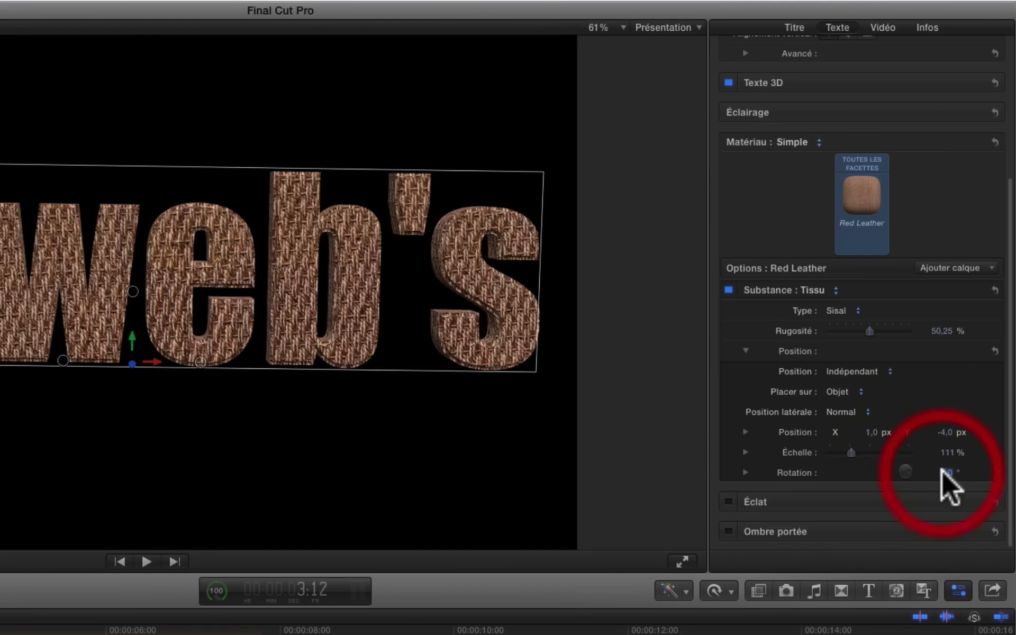
{"action": "type", "text": "1"}
{"action": "key", "text": "Return"}
{"action": "type", "text": "-7"}
{"action": "key", "text": "Return"}
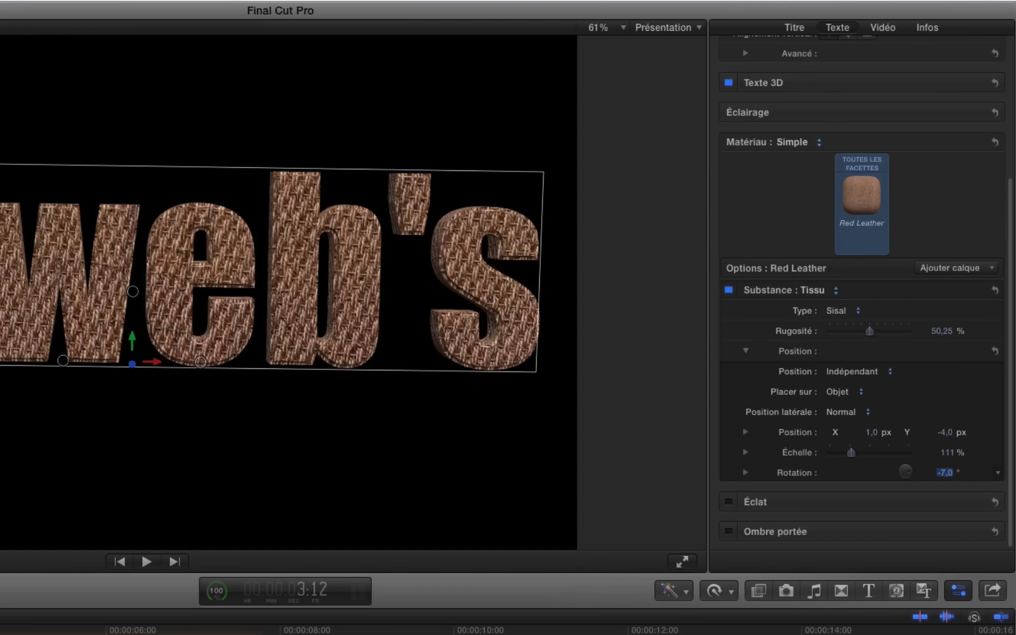
{"action": "type", "text": "0"}
{"action": "key", "text": "Return"}
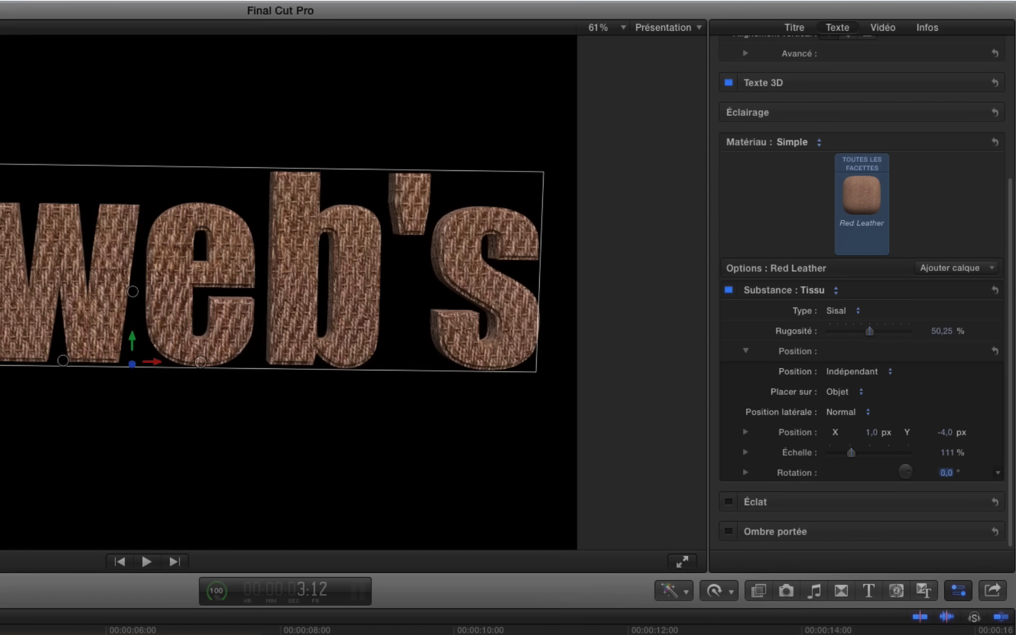
{"action": "type", "text": "12"}
{"action": "key", "text": "Return"}
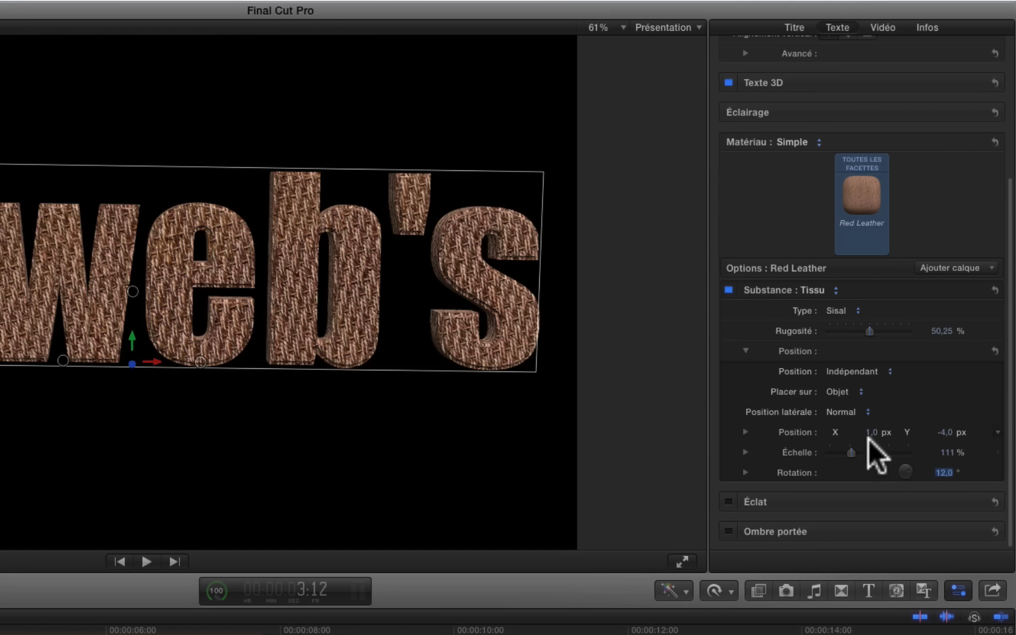
{"action": "mouse_move", "coordinate": [850, 452]}
{"action": "left_mouse_down"}
{"action": "mouse_move", "coordinate": [841, 451]}
{"action": "mouse_move", "coordinate": [855, 452]}
{"action": "left_mouse_up"}
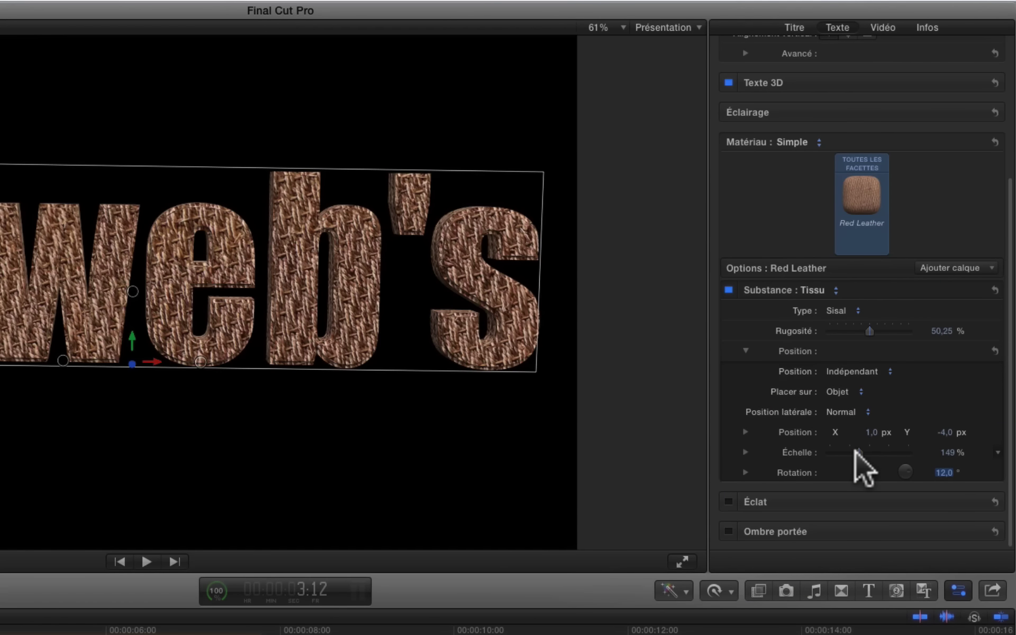
Apply the Nickel material from the Métal category and set its Brillance to 35,84 % and Épaisseur to 68 %.
{"action": "left_click", "coordinate": [822, 289]}
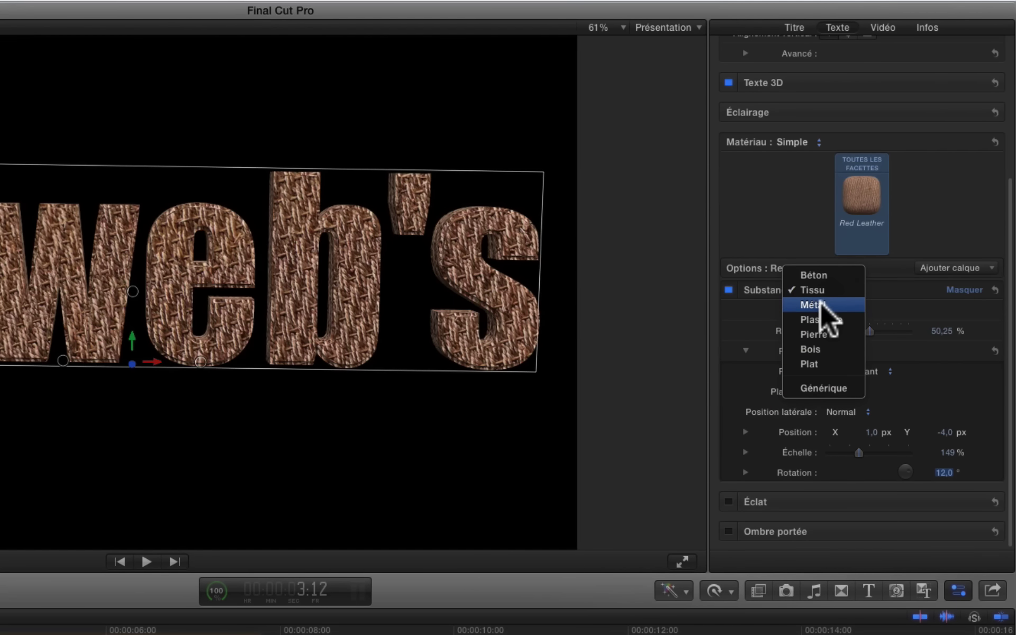
{"action": "left_click", "coordinate": [861, 192]}
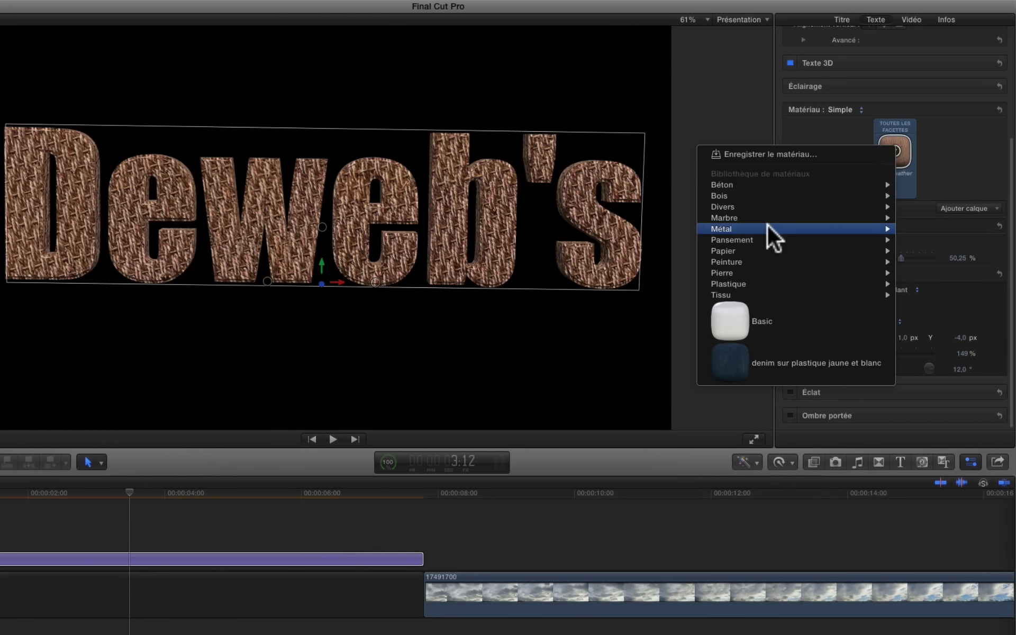
{"action": "mouse_move", "coordinate": [768, 226]}
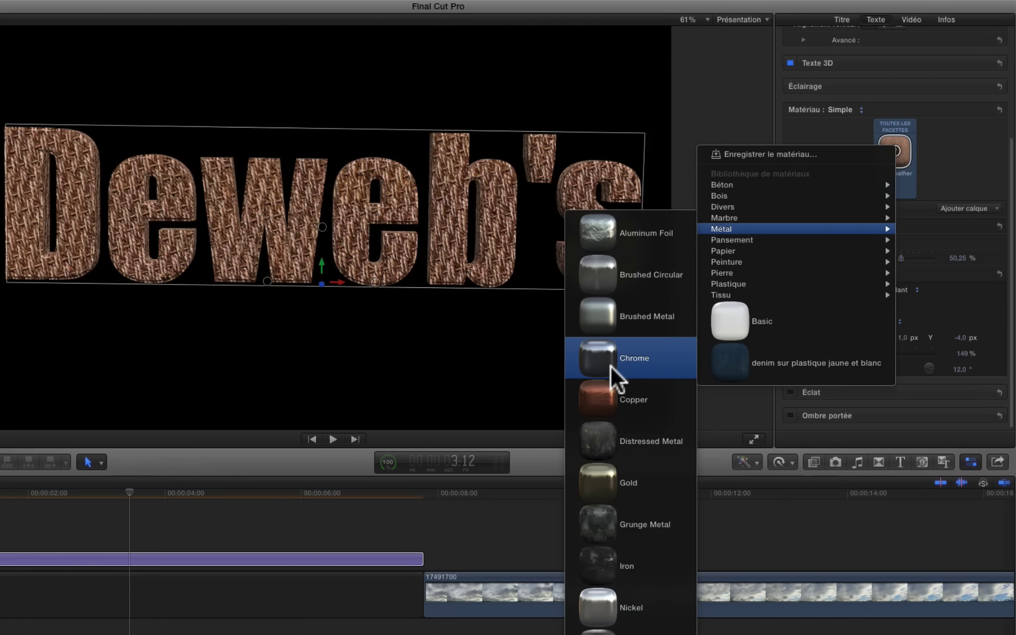
{"action": "left_click", "coordinate": [639, 604]}
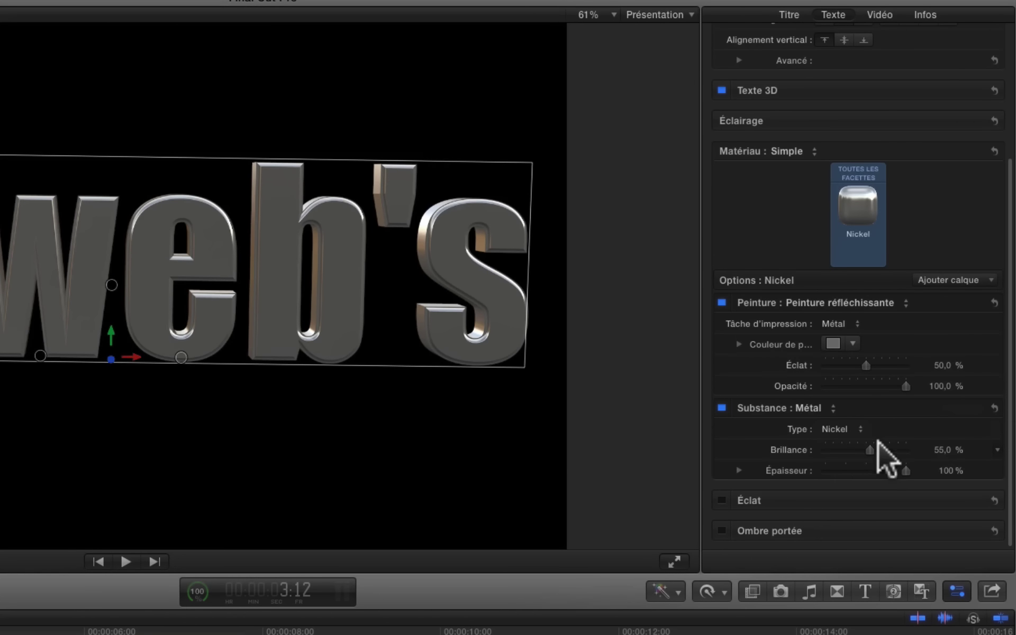
{"action": "left_click_drag", "start_coordinate": [869, 447], "coordinate": [880, 470]}
Compare the Aquarelle, Peinture texturée and Peinture lisse paints on the Nickel title, finishing with Peinture réfléchissante.
{"action": "left_click", "coordinate": [815, 302]}
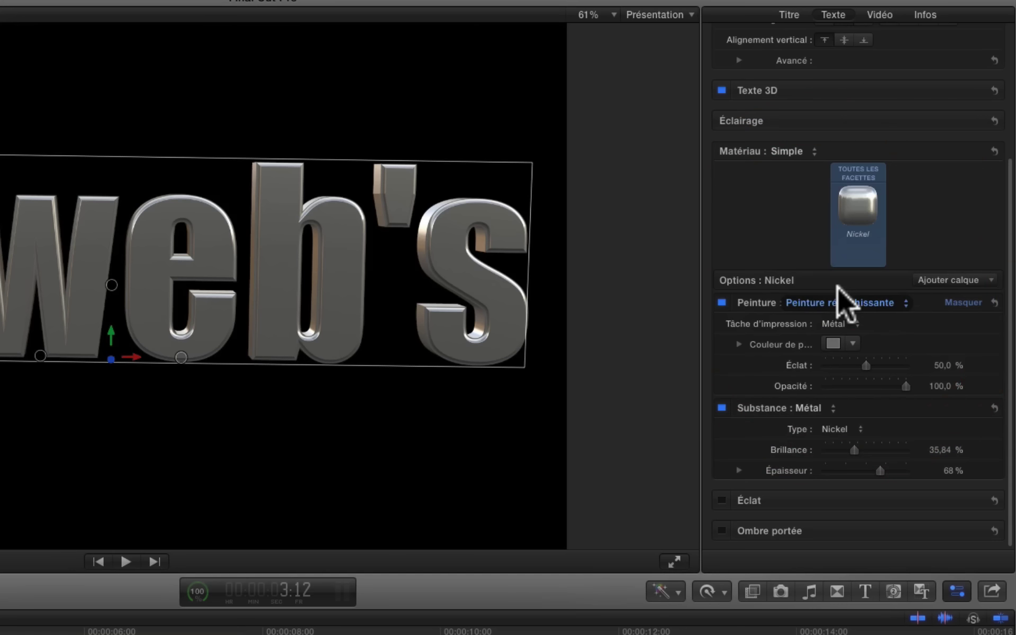
{"action": "left_click", "coordinate": [837, 287]}
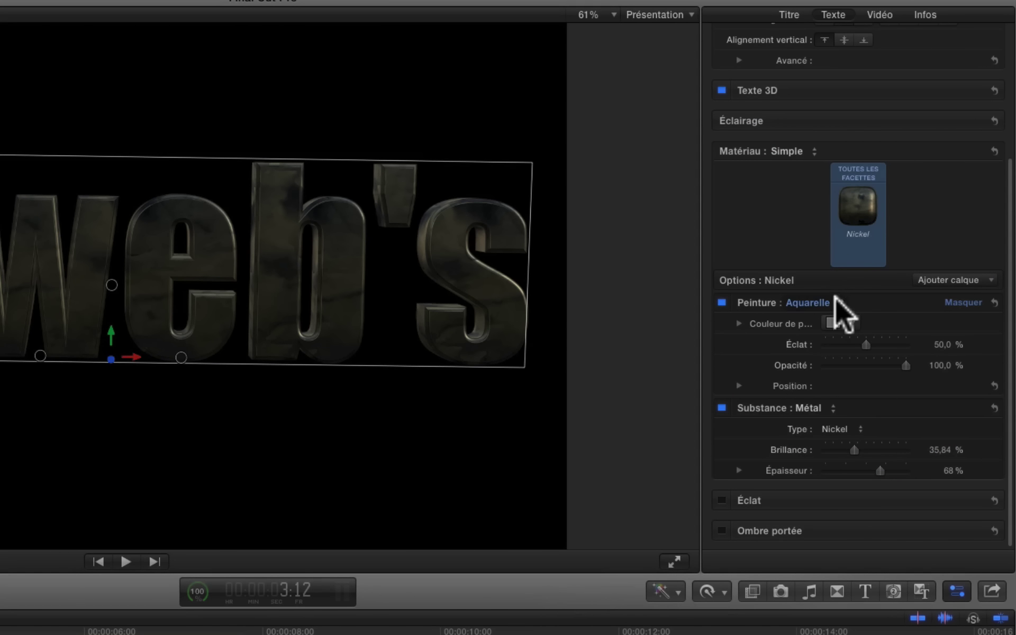
{"action": "left_click", "coordinate": [835, 301]}
{"action": "left_click", "coordinate": [834, 290]}
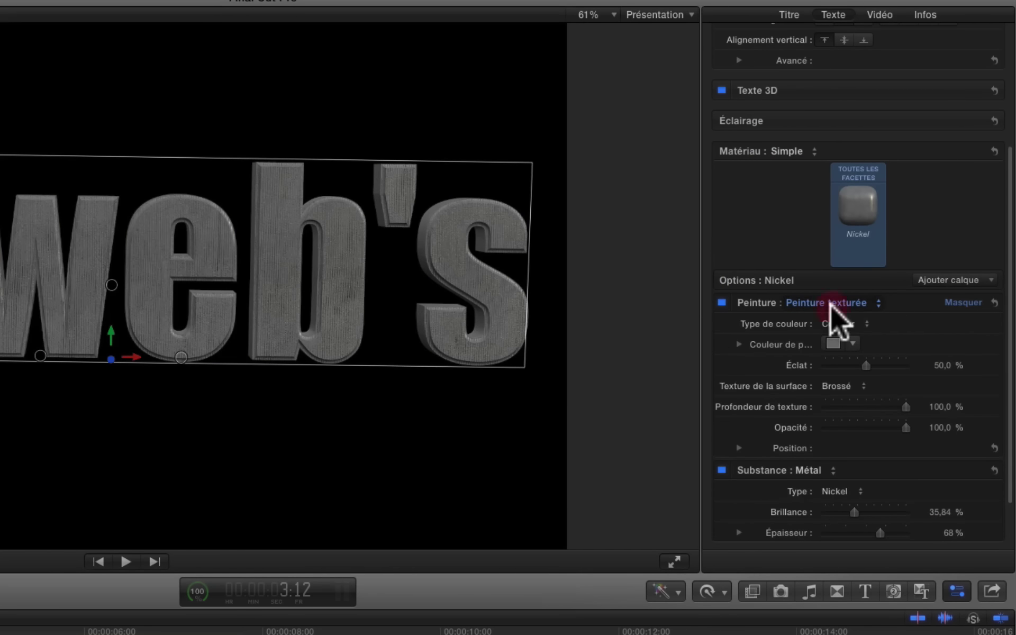
{"action": "left_click", "coordinate": [830, 303]}
{"action": "left_click", "coordinate": [830, 289]}
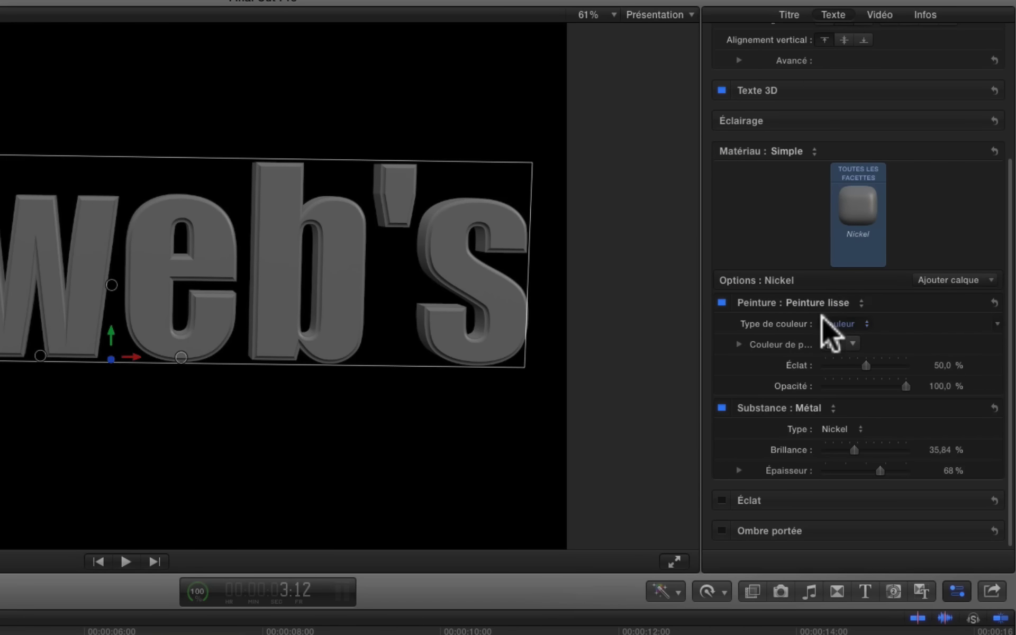
{"action": "left_click", "coordinate": [847, 304]}
{"action": "left_click", "coordinate": [828, 344]}
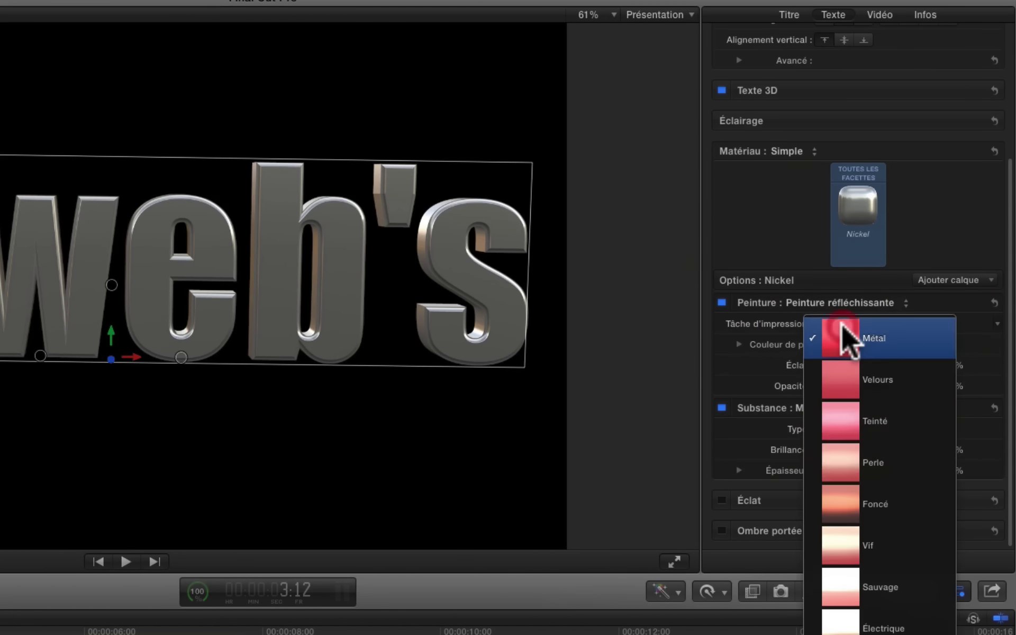
Try another Tâche d'impression style for the reflective paint and finish with Électrique.
{"action": "left_click", "coordinate": [842, 325]}
{"action": "left_click", "coordinate": [836, 434]}
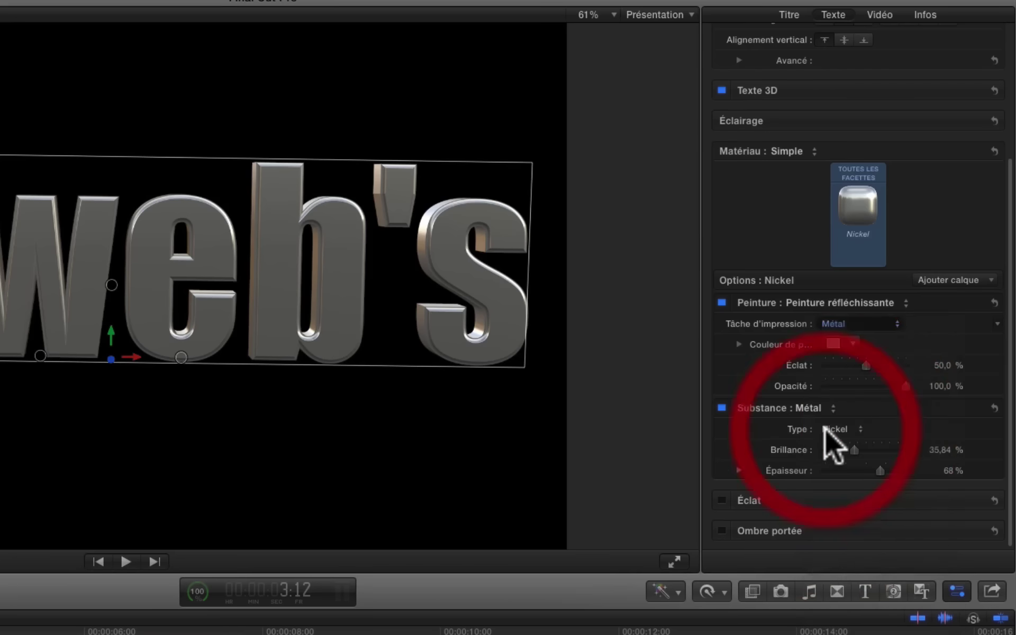
{"action": "left_click", "coordinate": [840, 327]}
{"action": "left_click", "coordinate": [841, 535]}
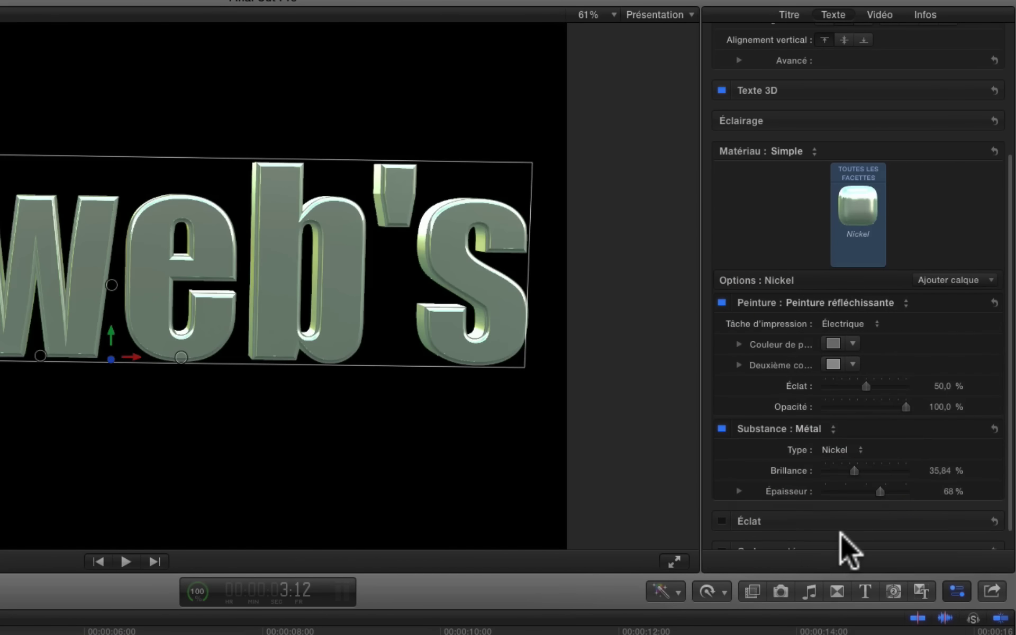
Set the reflective paint's first colour to dark yellow-brown and its second colour to blue, and close the colour picker.
{"action": "left_click", "coordinate": [833, 344]}
{"action": "left_click", "coordinate": [529, 335]}
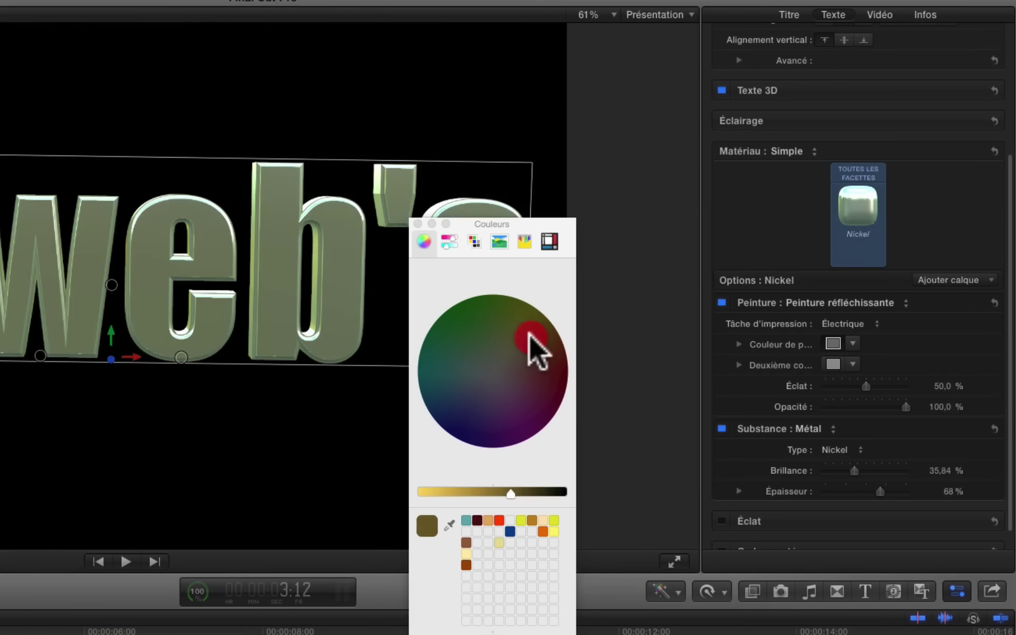
{"action": "left_click", "coordinate": [833, 364]}
{"action": "left_click", "coordinate": [455, 427]}
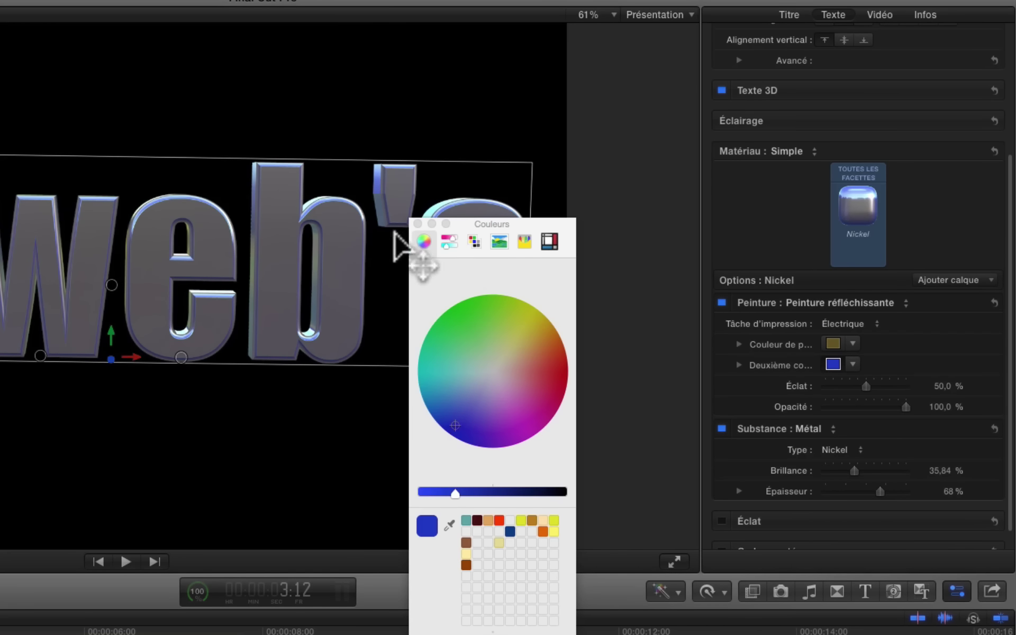
{"action": "left_click", "coordinate": [417, 222]}
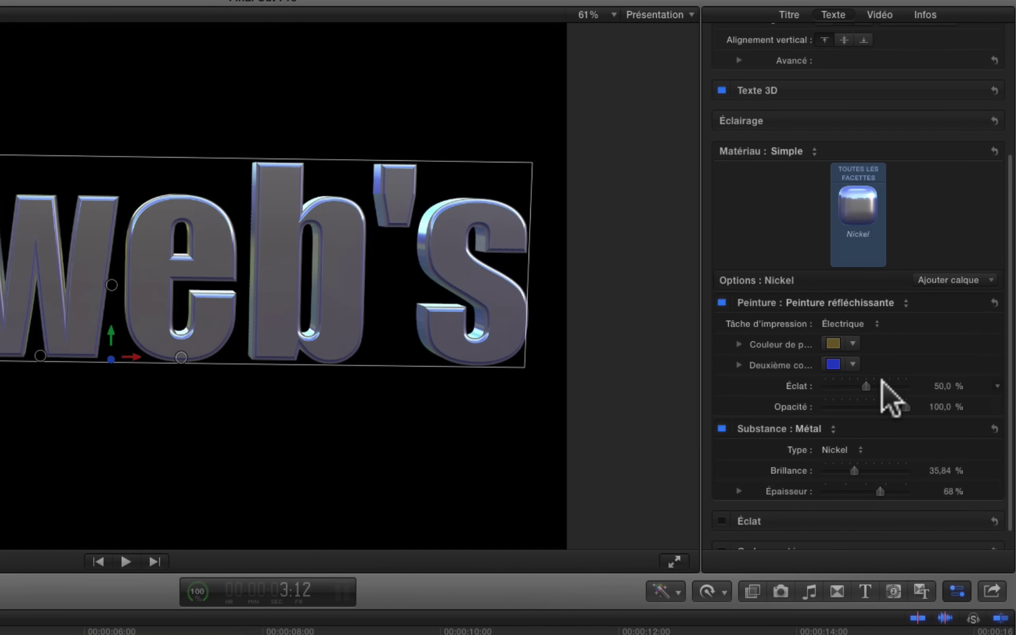
Delete the Métal substance layer from the material and select the remaining Peinture réfléchissante layer.
{"action": "scroll", "coordinate": [882, 382], "scroll_direction": "down", "scroll_amount": 1}
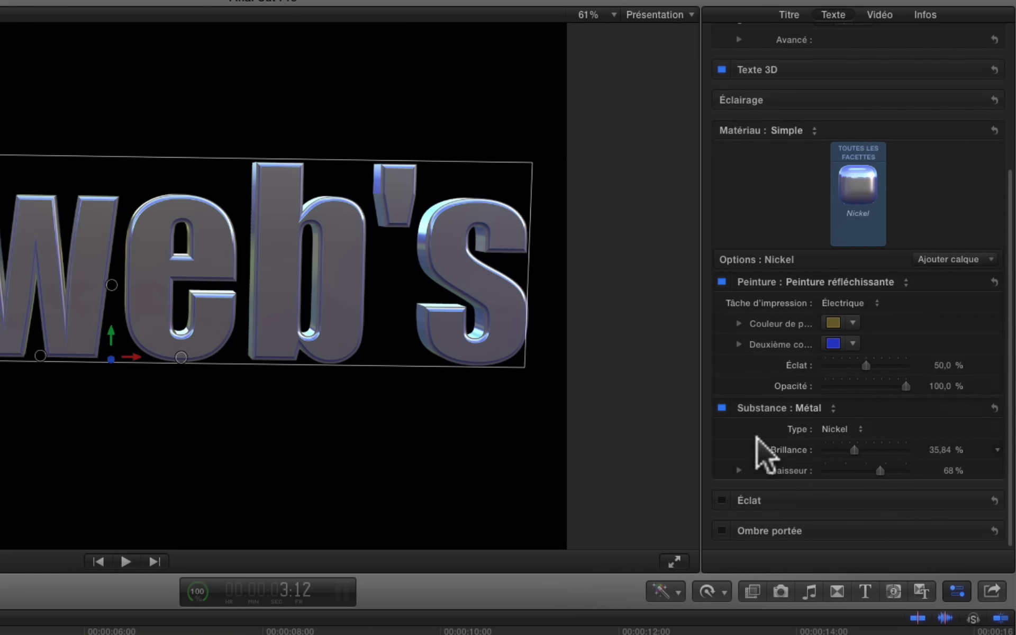
{"action": "left_click", "coordinate": [774, 416]}
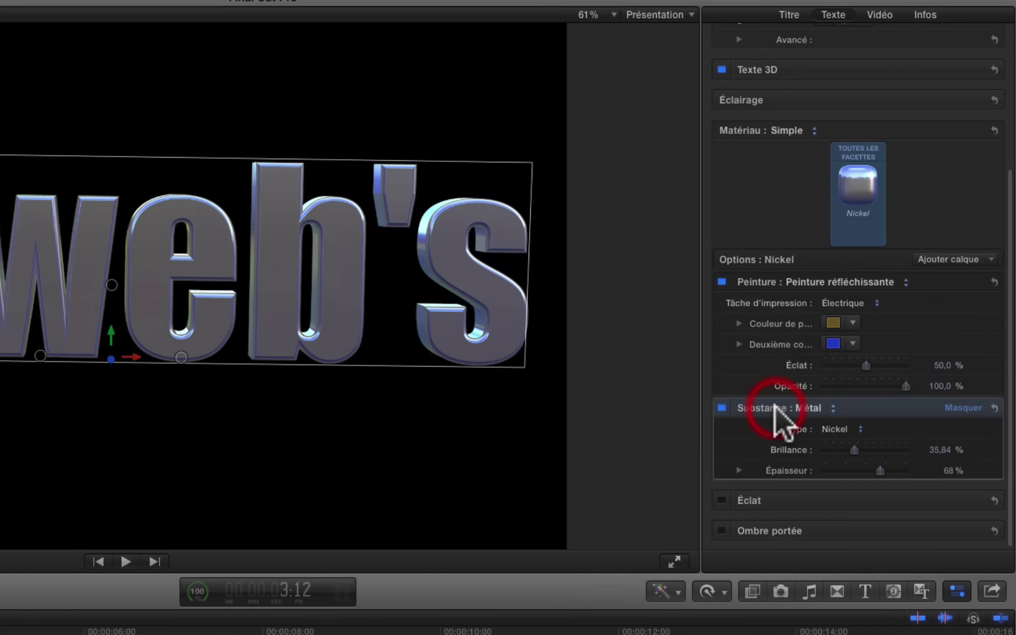
{"action": "key", "text": "Delete"}
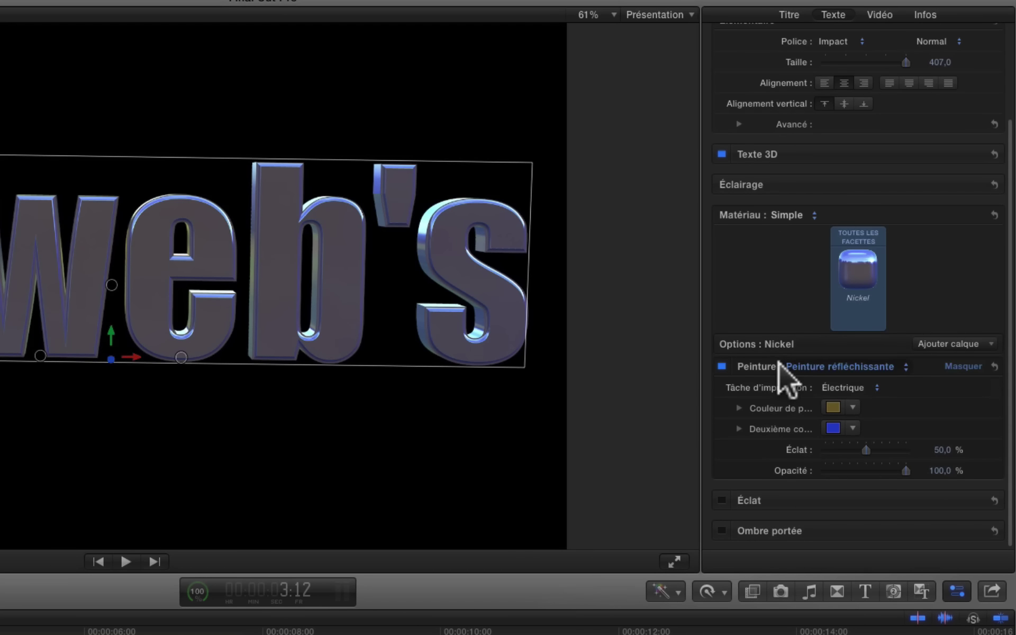
{"action": "left_click", "coordinate": [776, 366]}
{"action": "left_click", "coordinate": [771, 365]}
{"action": "scroll", "coordinate": [773, 477], "scroll_direction": "down", "scroll_amount": 2}
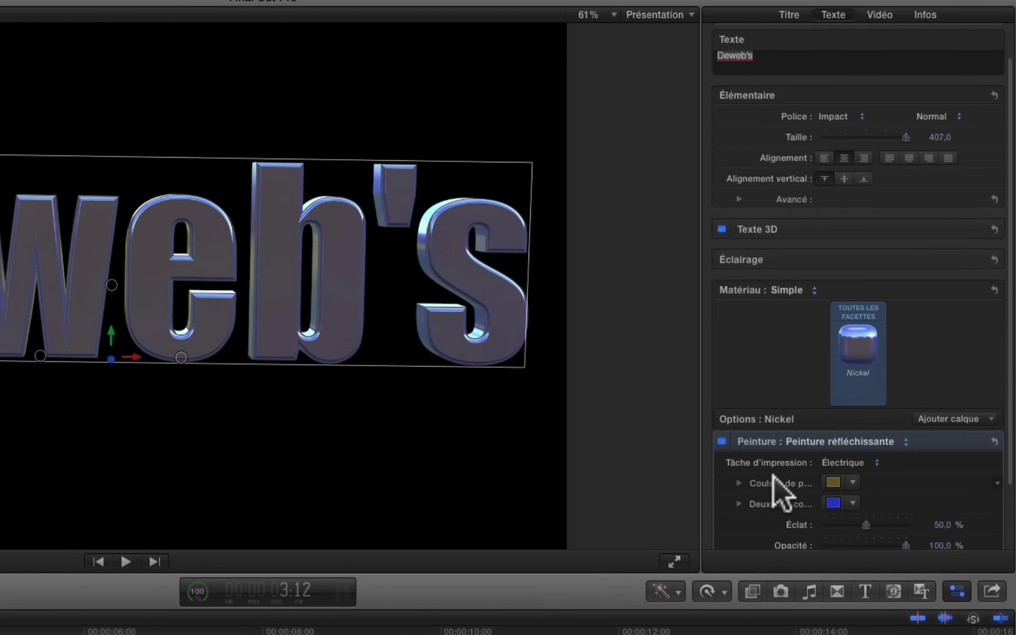
Replace the remaining Peinture réfléchissante layer with a Métal substance layer of type Acier.
{"action": "key", "text": "Delete"}
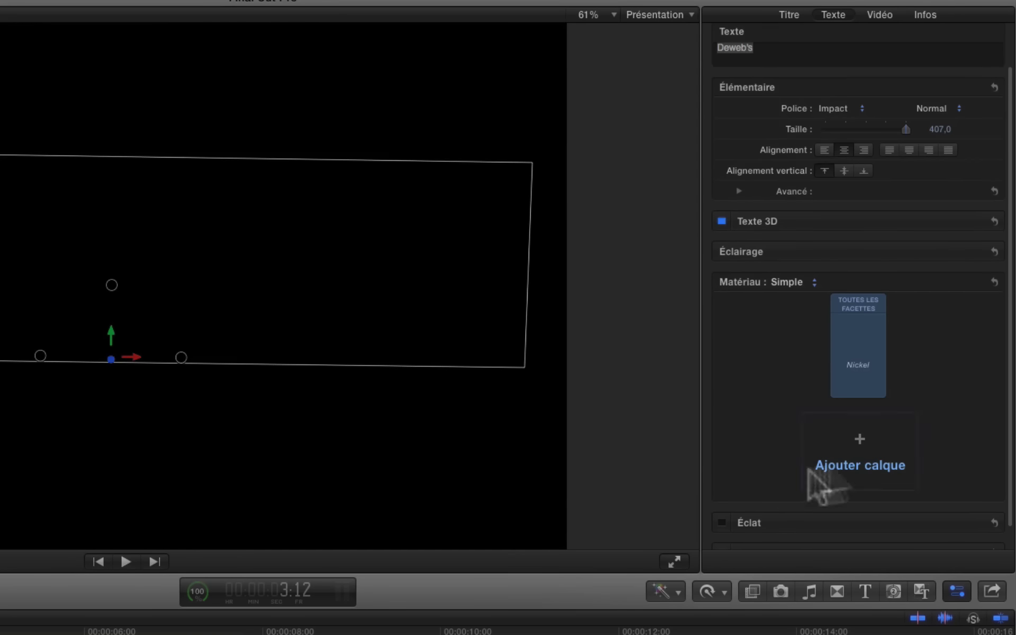
{"action": "scroll", "coordinate": [847, 471], "scroll_direction": "down", "scroll_amount": 1}
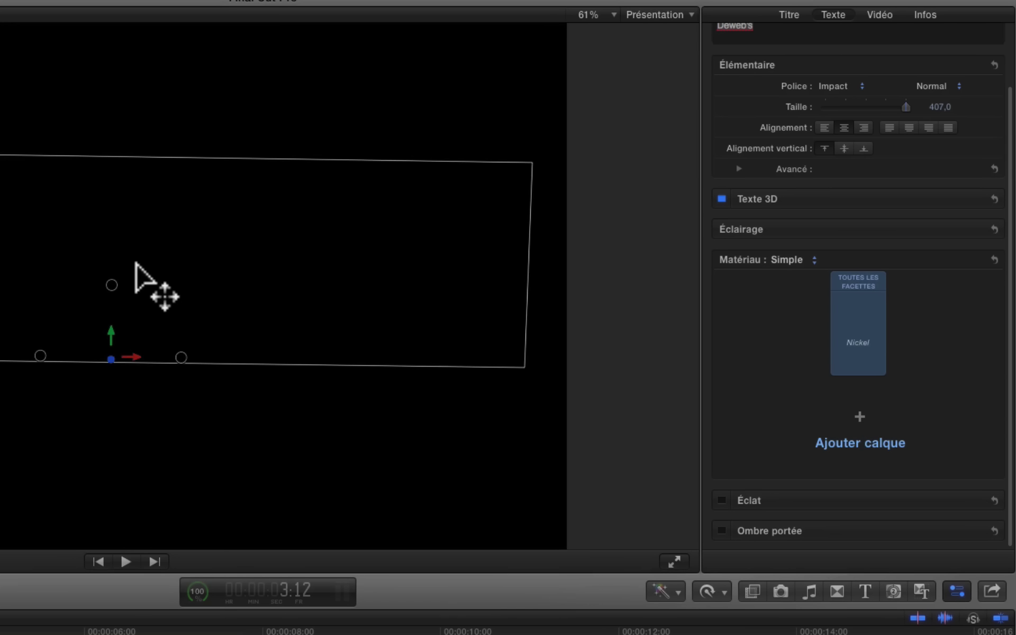
{"action": "left_click", "coordinate": [883, 448]}
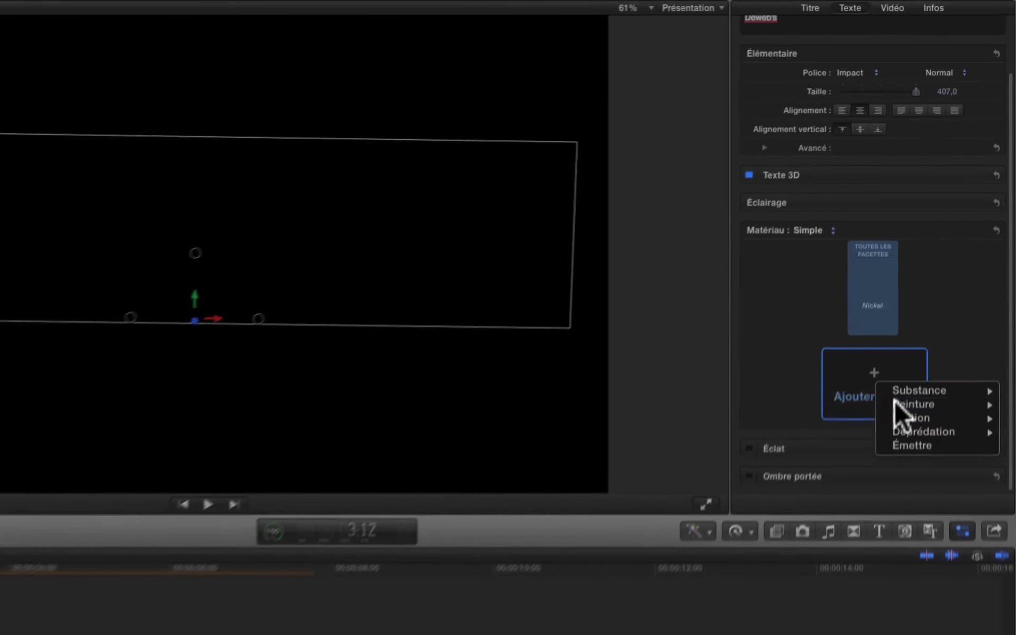
{"action": "mouse_move", "coordinate": [894, 401]}
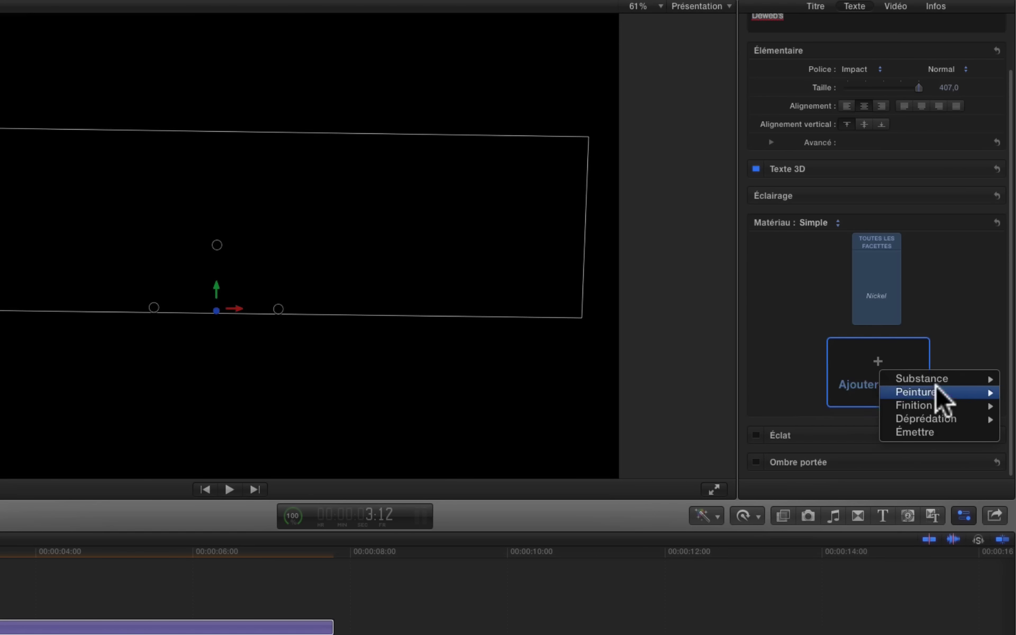
{"action": "mouse_move", "coordinate": [918, 417]}
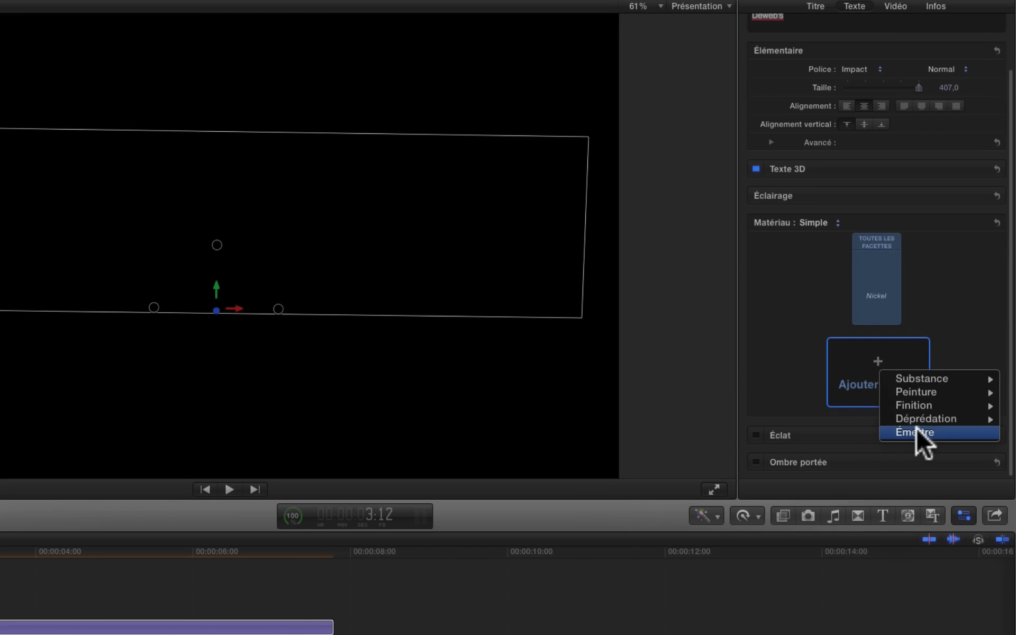
{"action": "mouse_move", "coordinate": [919, 377]}
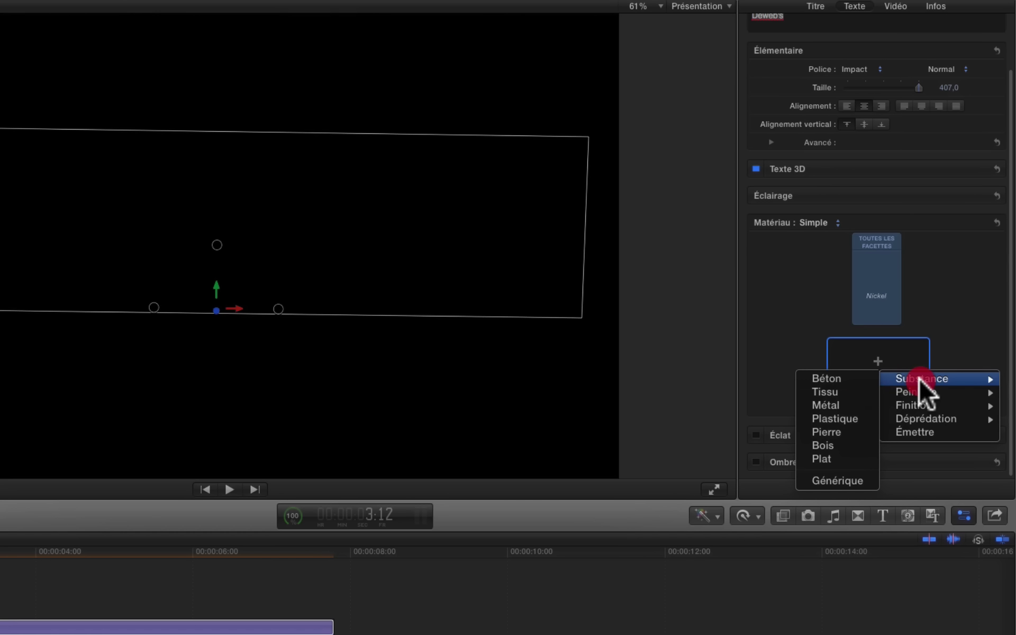
{"action": "left_click", "coordinate": [846, 405]}
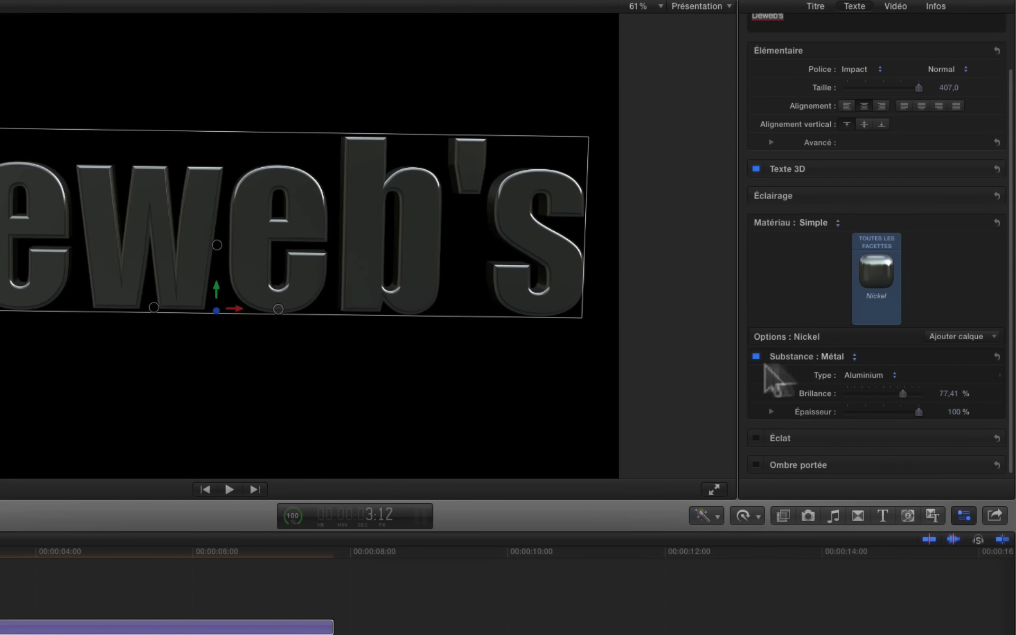
{"action": "left_click", "coordinate": [869, 374]}
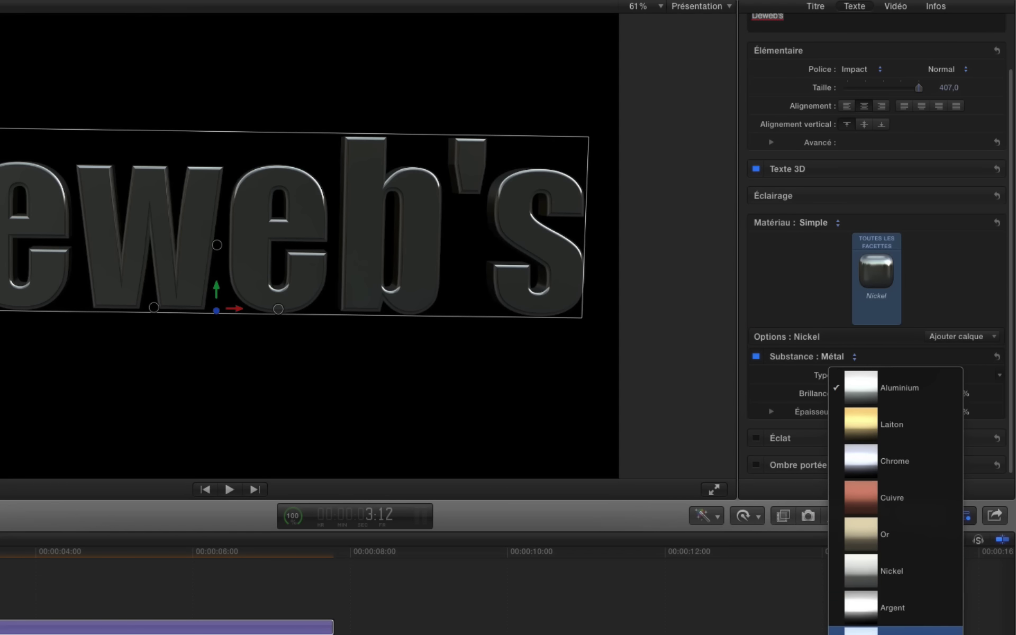
{"action": "left_click", "coordinate": [868, 626]}
Add a Brossé finish layer to the material with Éclat at 66,48 % and Profondeur at 1,05 %.
{"action": "left_click", "coordinate": [983, 333]}
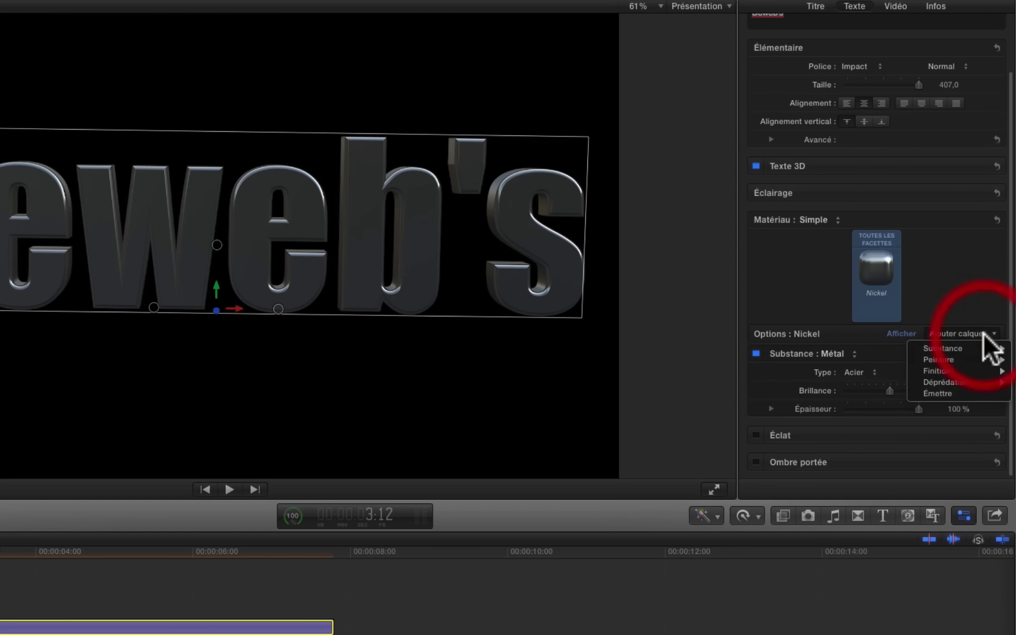
{"action": "mouse_move", "coordinate": [930, 369]}
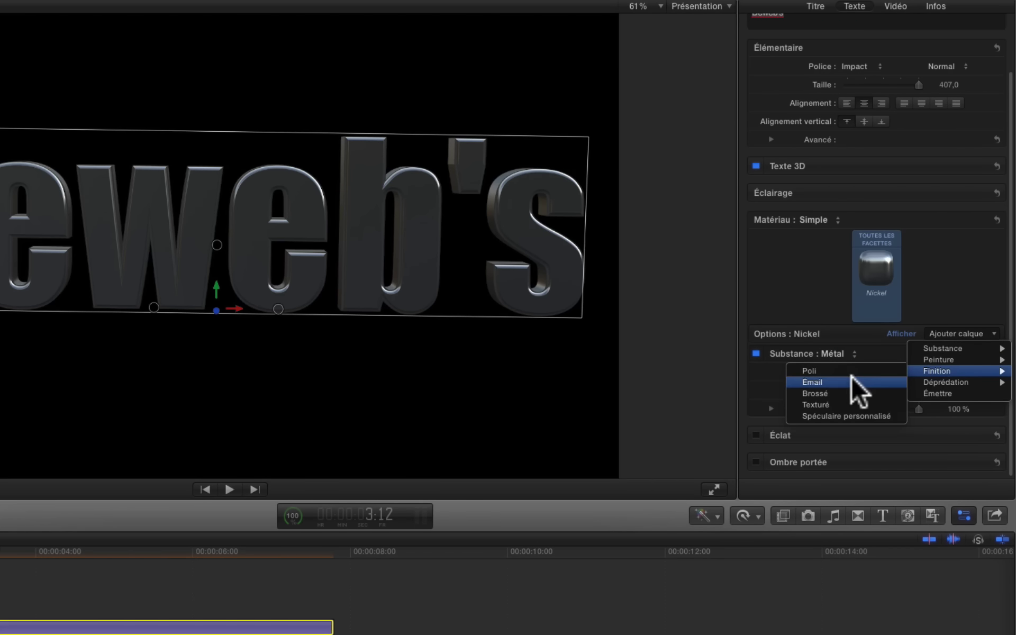
{"action": "key", "text": "Escape"}
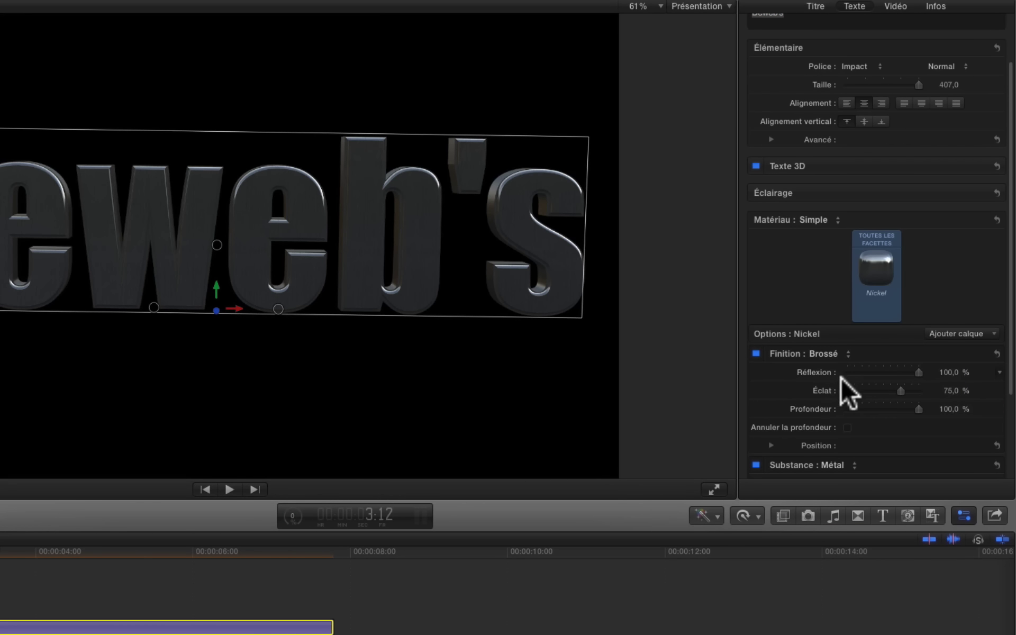
{"action": "left_click", "coordinate": [900, 391]}
{"action": "left_click_drag", "start_coordinate": [898, 389], "coordinate": [891, 415]}
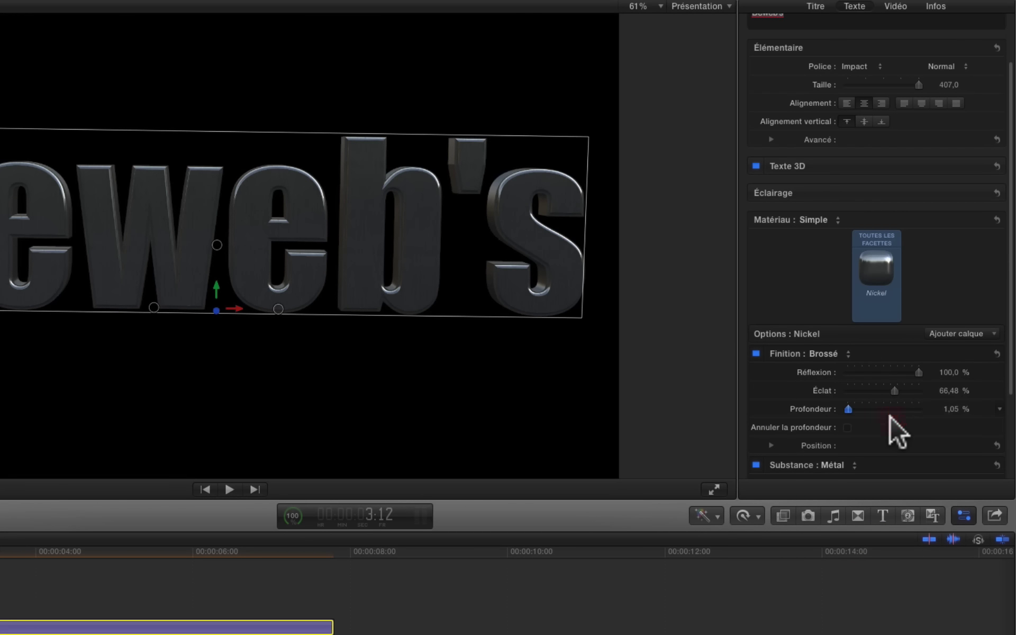
Try the Poli, Émail and Spéculaire personnalisé finishes on the title and return to Brossé.
{"action": "left_click", "coordinate": [840, 350]}
{"action": "left_click", "coordinate": [823, 325]}
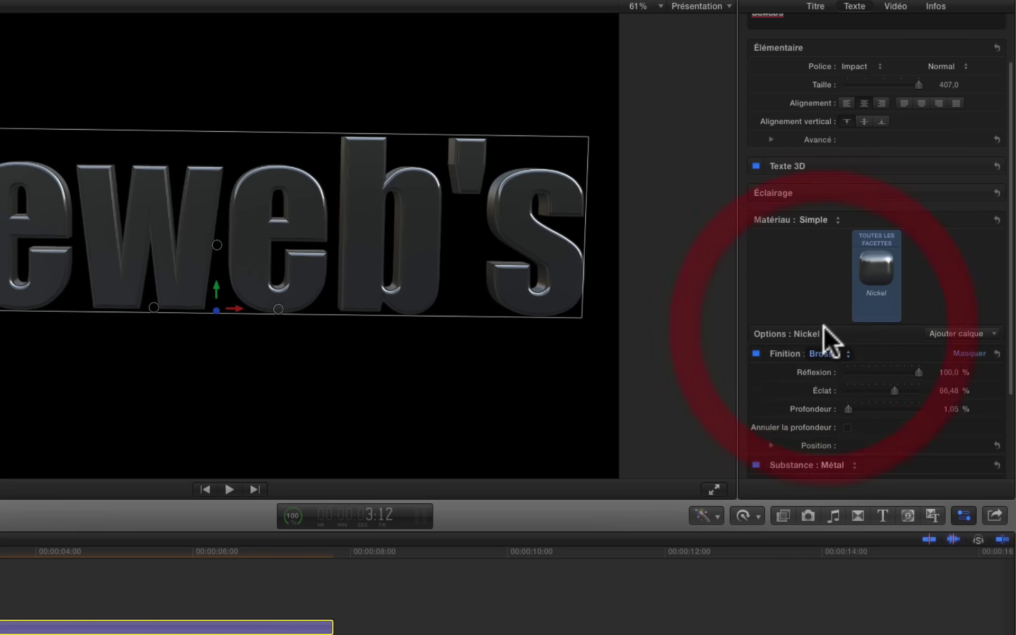
{"action": "left_click", "coordinate": [822, 353]}
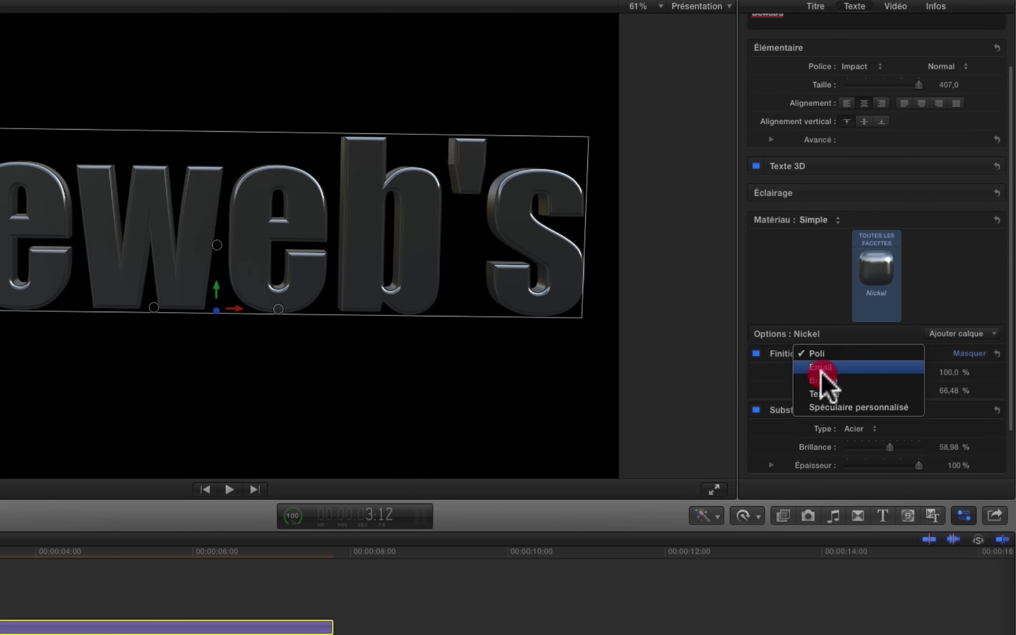
{"action": "left_click", "coordinate": [821, 369]}
{"action": "left_click", "coordinate": [824, 352]}
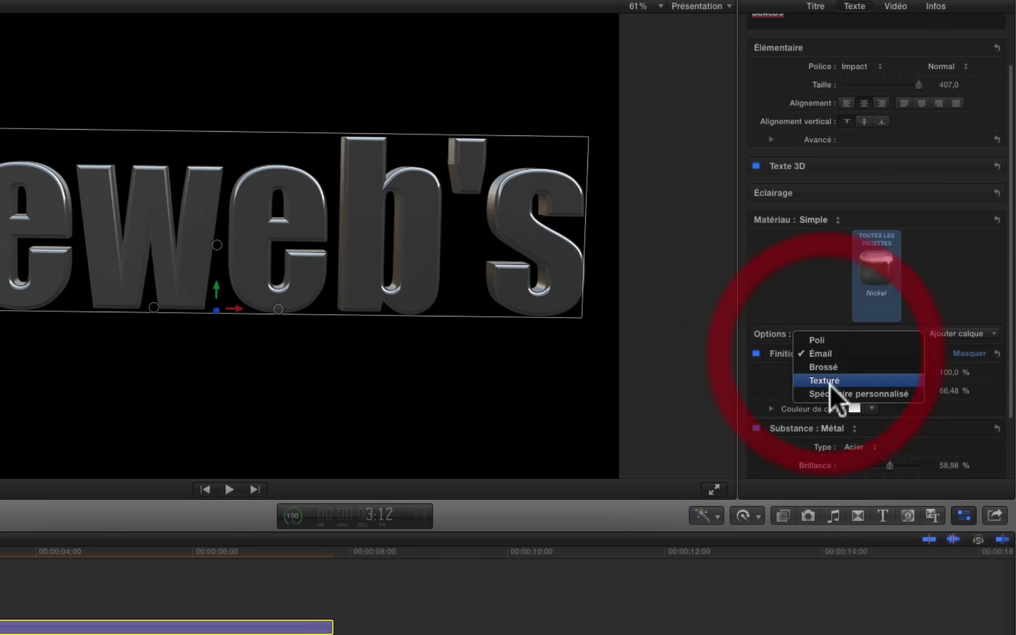
{"action": "left_click", "coordinate": [831, 394]}
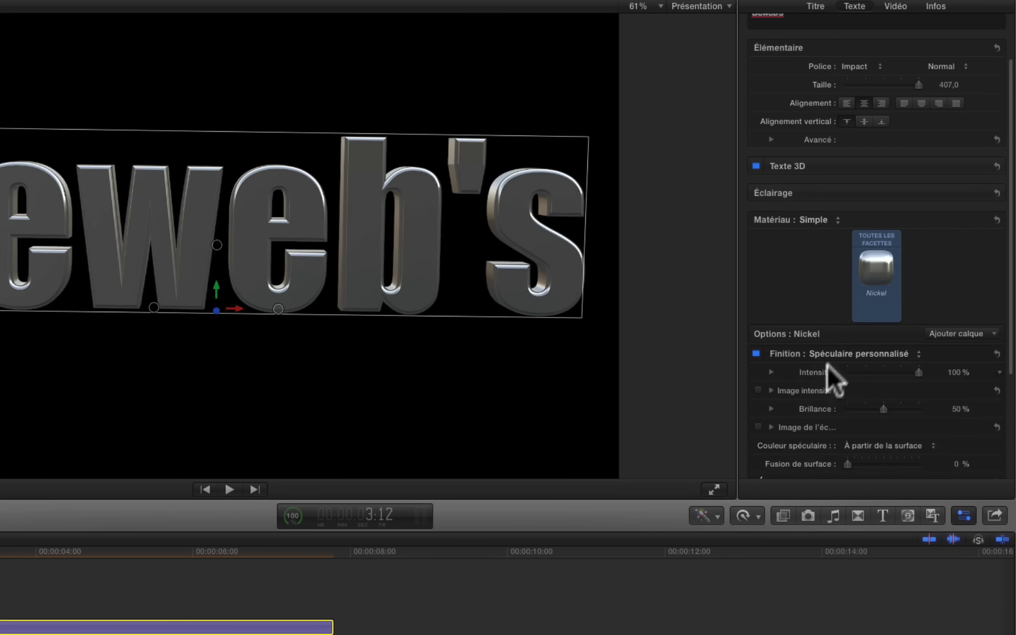
{"action": "left_click", "coordinate": [847, 352]}
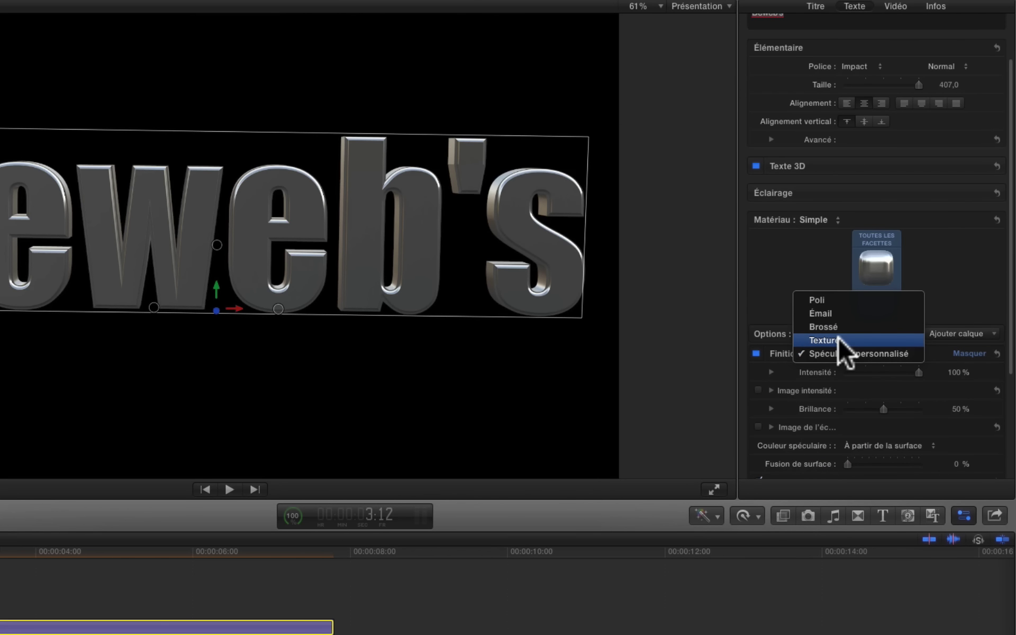
{"action": "left_click", "coordinate": [831, 325]}
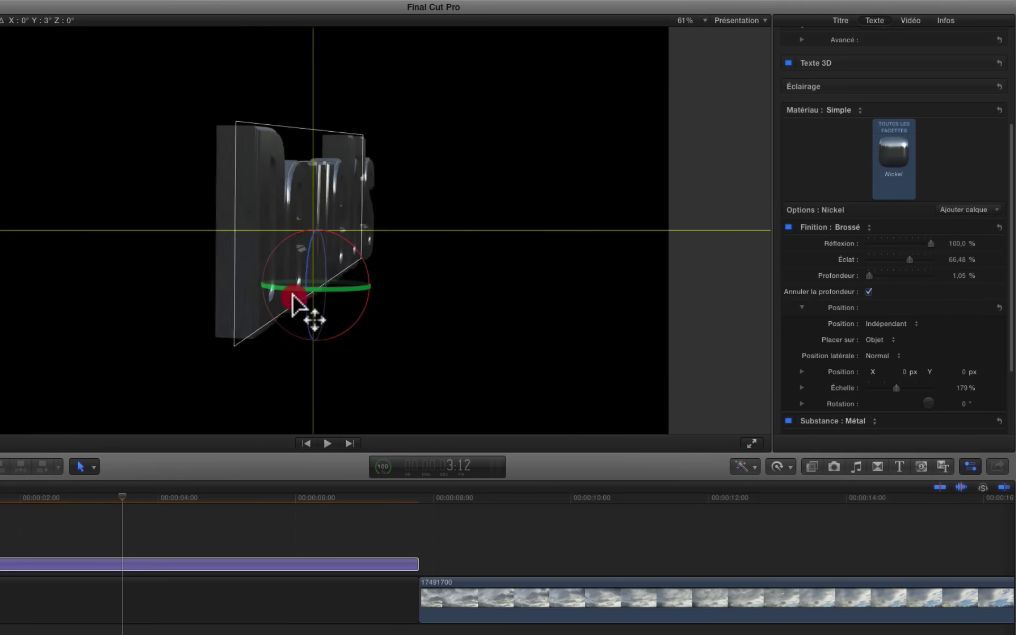
Rotate the 3D title about its vertical axis to face nearly forward and collapse the Finition and Substance layer settings.
{"action": "left_click_drag", "start_coordinate": [292, 299], "coordinate": [268, 311]}
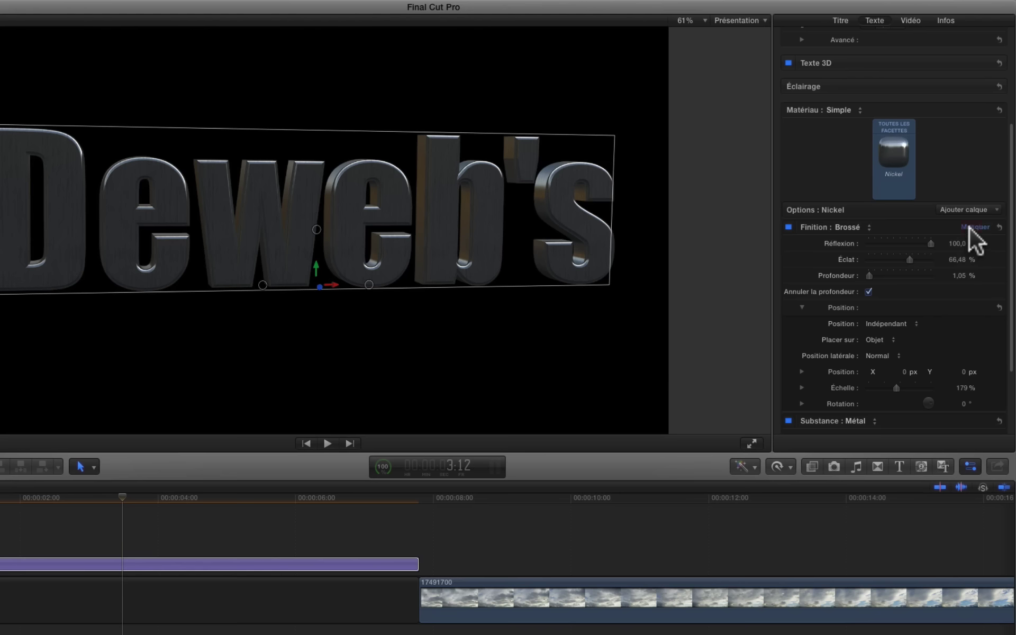
{"action": "left_click", "coordinate": [970, 227]}
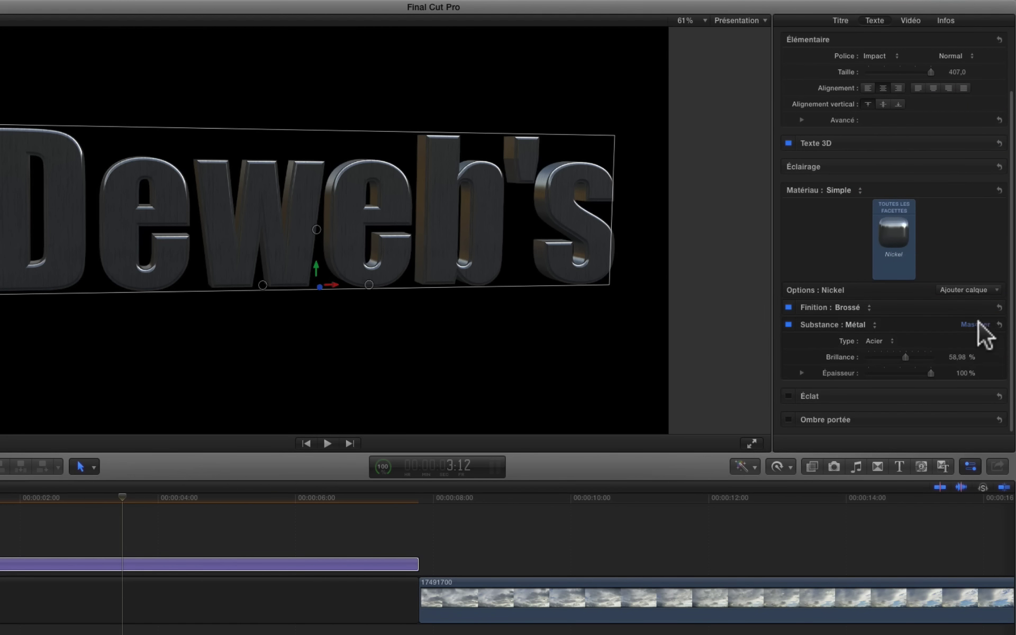
{"action": "left_click", "coordinate": [977, 324]}
Add a Peinture réfléchissante layer with Éclat at 39,18 % and Opacité at 13,92 %.
{"action": "left_click", "coordinate": [942, 337]}
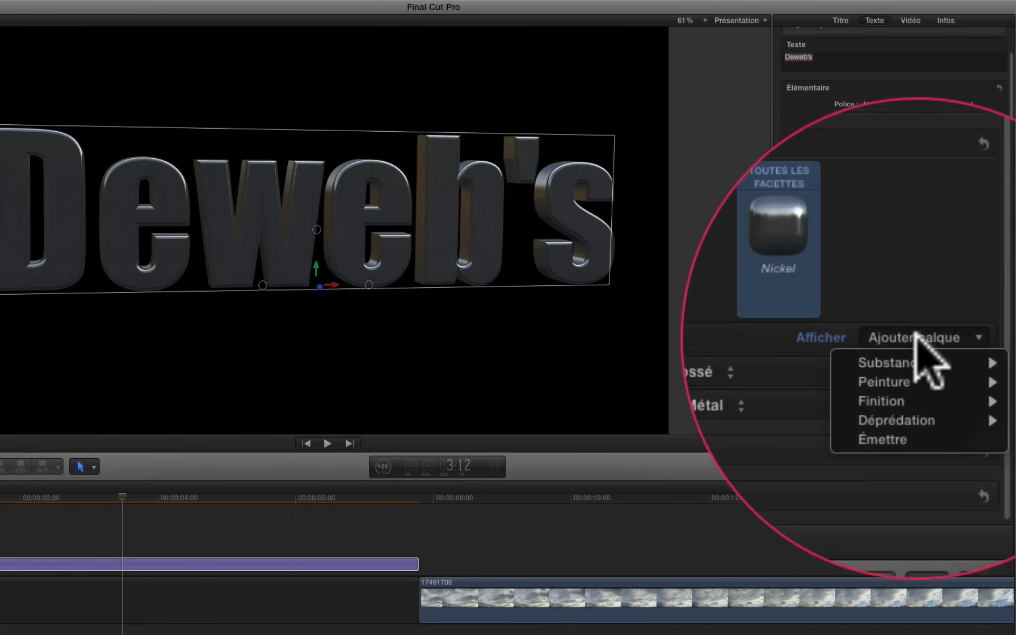
{"action": "mouse_move", "coordinate": [868, 355]}
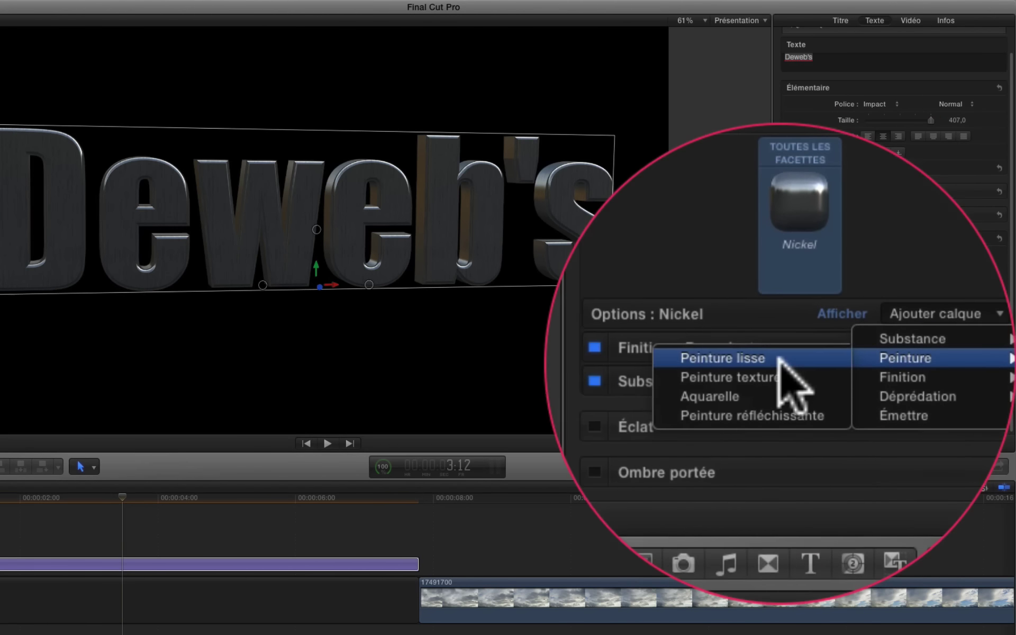
{"action": "left_click", "coordinate": [720, 379]}
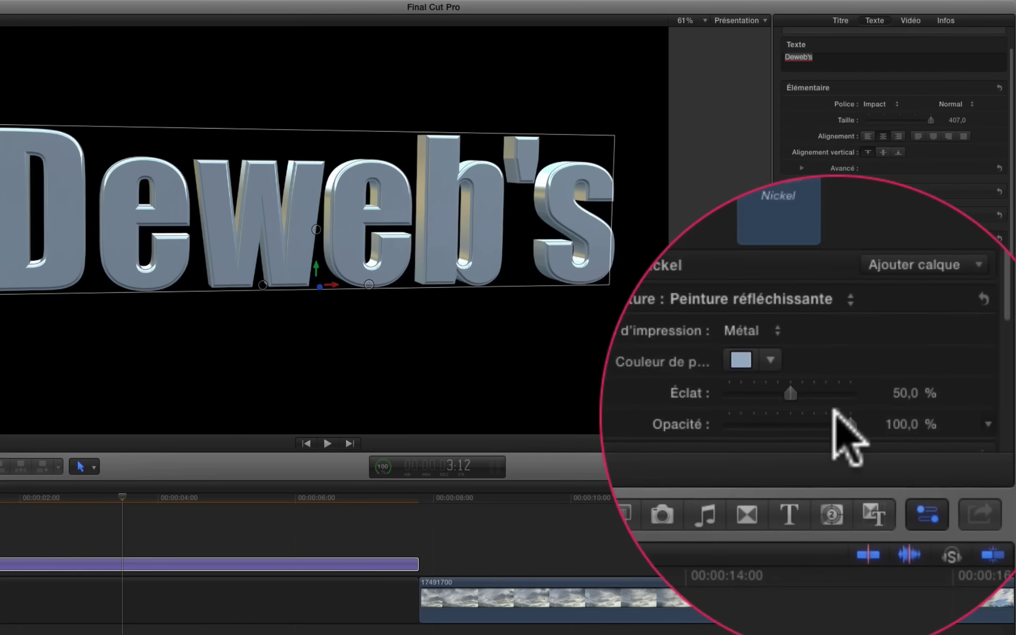
{"action": "mouse_move", "coordinate": [788, 407]}
{"action": "left_mouse_down"}
{"action": "mouse_move", "coordinate": [778, 408]}
{"action": "mouse_move", "coordinate": [846, 404]}
{"action": "mouse_move", "coordinate": [783, 419]}
{"action": "left_mouse_up"}
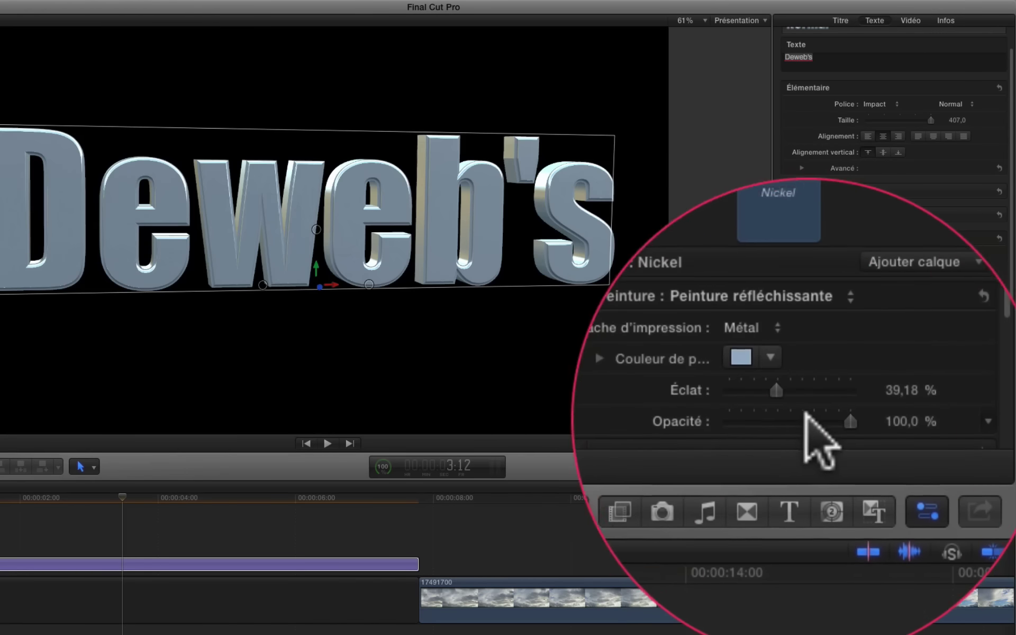
{"action": "left_click_drag", "start_coordinate": [851, 421], "coordinate": [781, 418]}
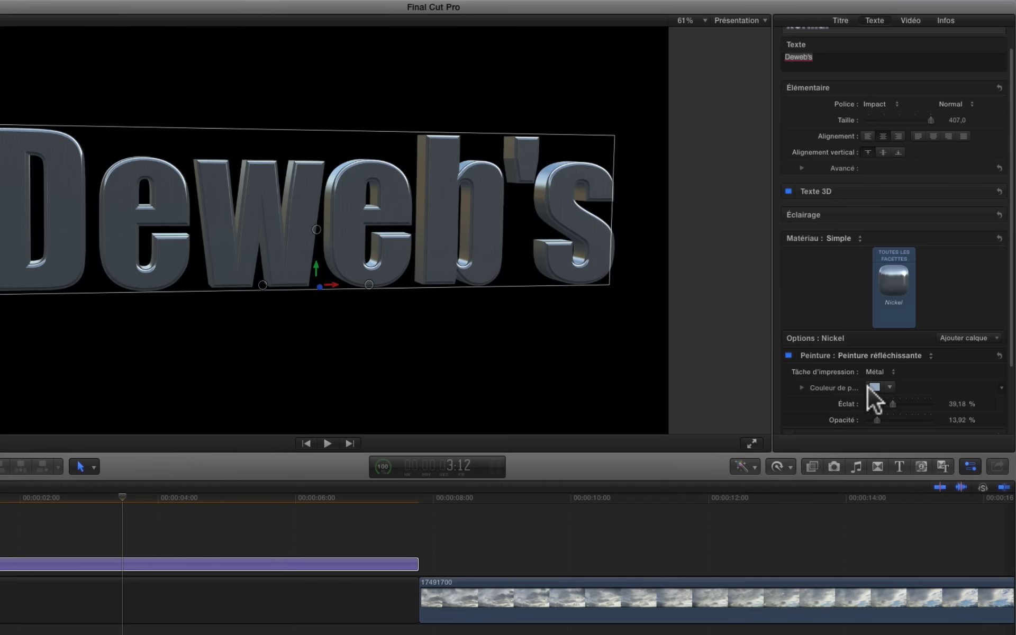
Set the reflective paint's colour to light purple, close the colour picker and collapse the paint layer's settings.
{"action": "left_click", "coordinate": [874, 386]}
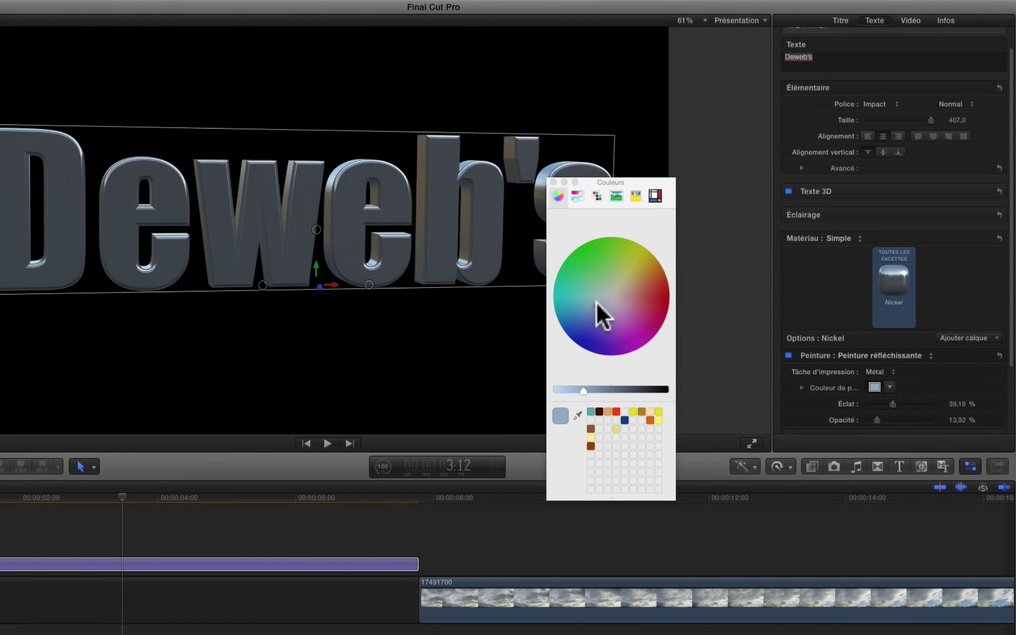
{"action": "mouse_move", "coordinate": [596, 303]}
{"action": "left_mouse_down"}
{"action": "mouse_move", "coordinate": [585, 302]}
{"action": "mouse_move", "coordinate": [584, 328]}
{"action": "mouse_move", "coordinate": [618, 309]}
{"action": "left_mouse_up"}
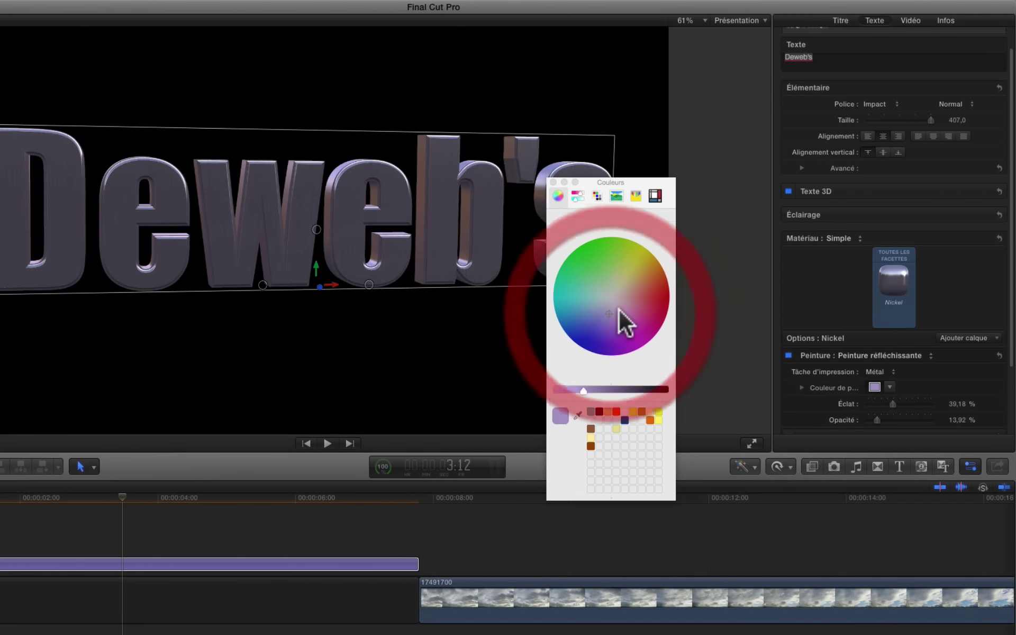
{"action": "left_click", "coordinate": [553, 182]}
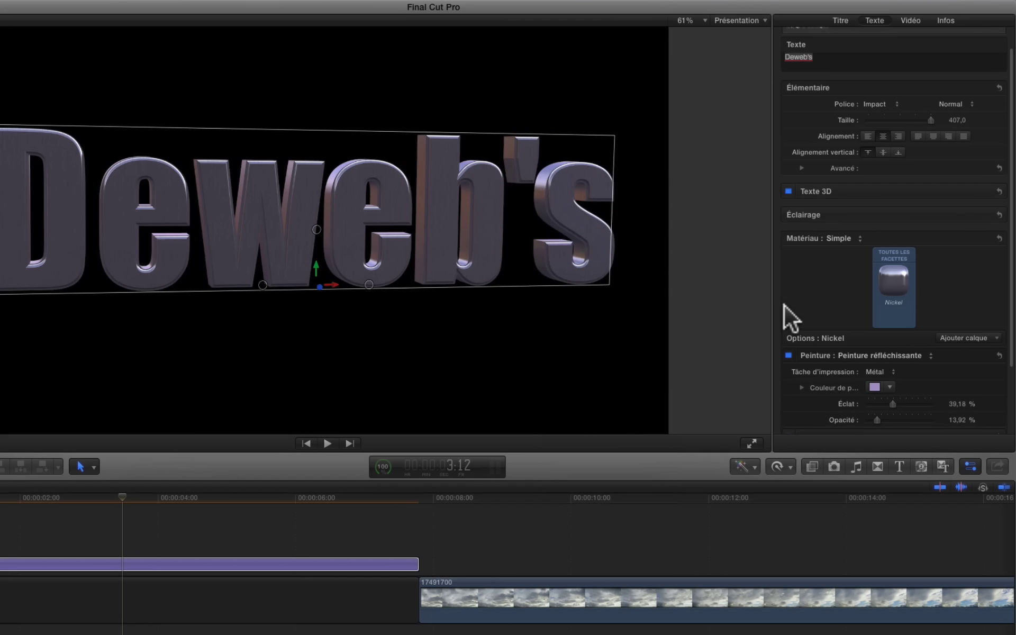
{"action": "scroll", "coordinate": [786, 312], "scroll_direction": "down", "scroll_amount": 2}
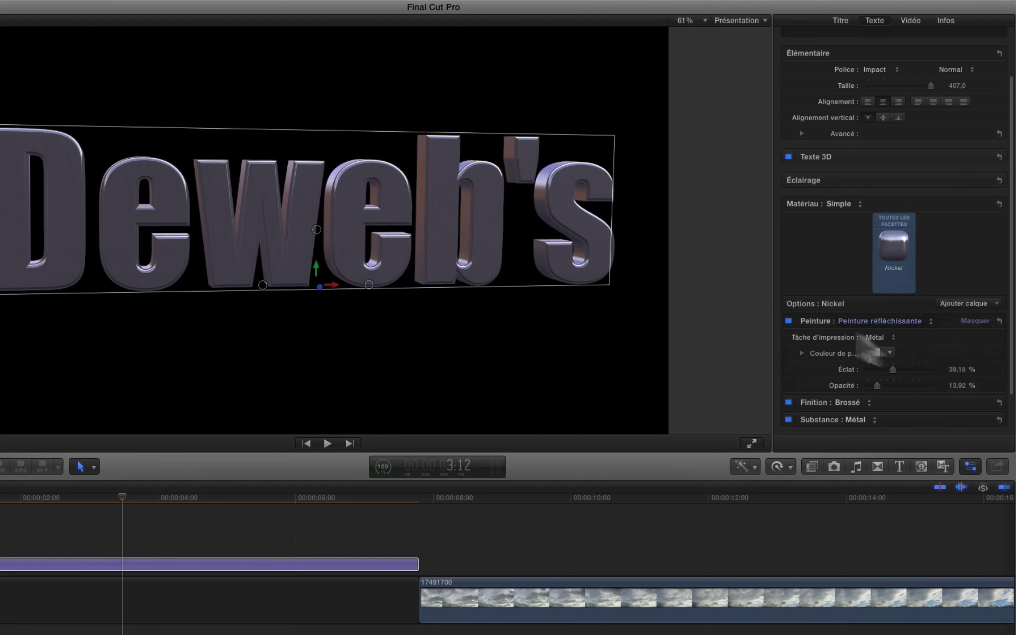
{"action": "left_click", "coordinate": [974, 321]}
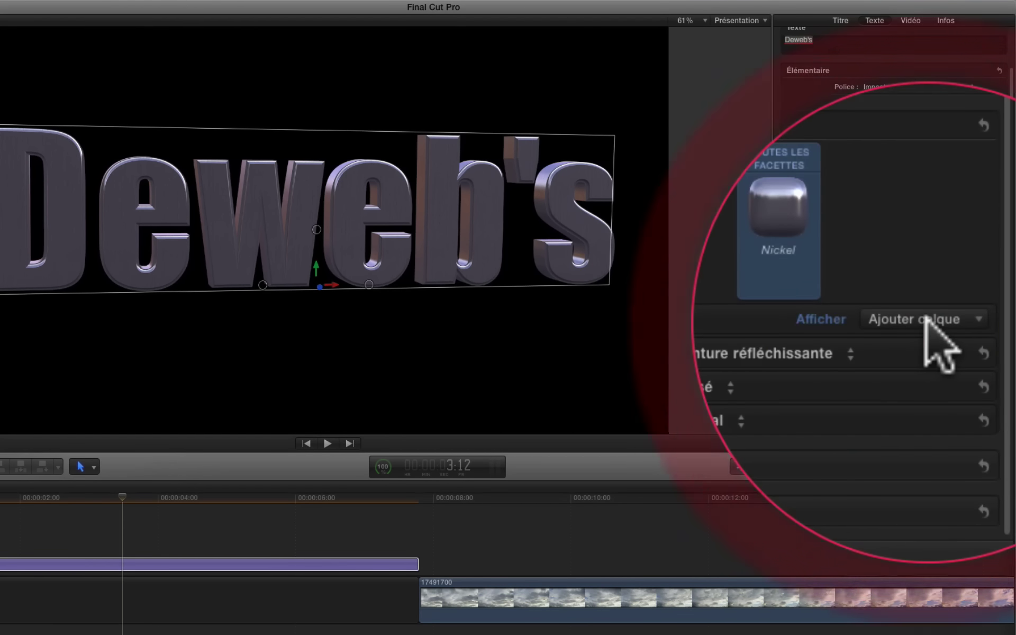
Add an Éraflures degradation layer to the material and set its Profondeur to a medium level.
{"action": "left_click", "coordinate": [961, 320]}
{"action": "mouse_move", "coordinate": [911, 364]}
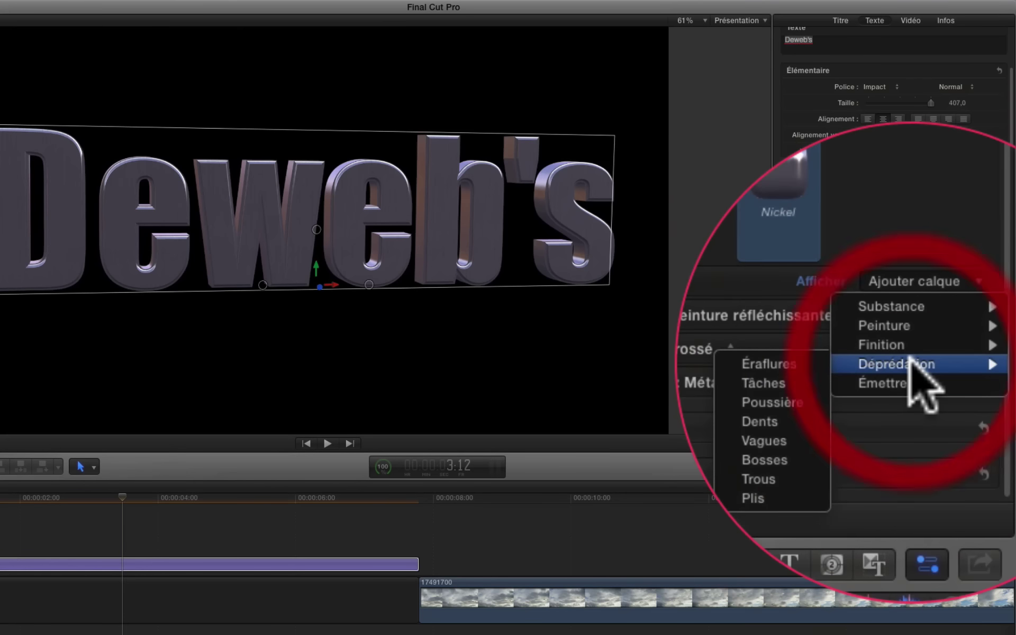
{"action": "left_click", "coordinate": [784, 357]}
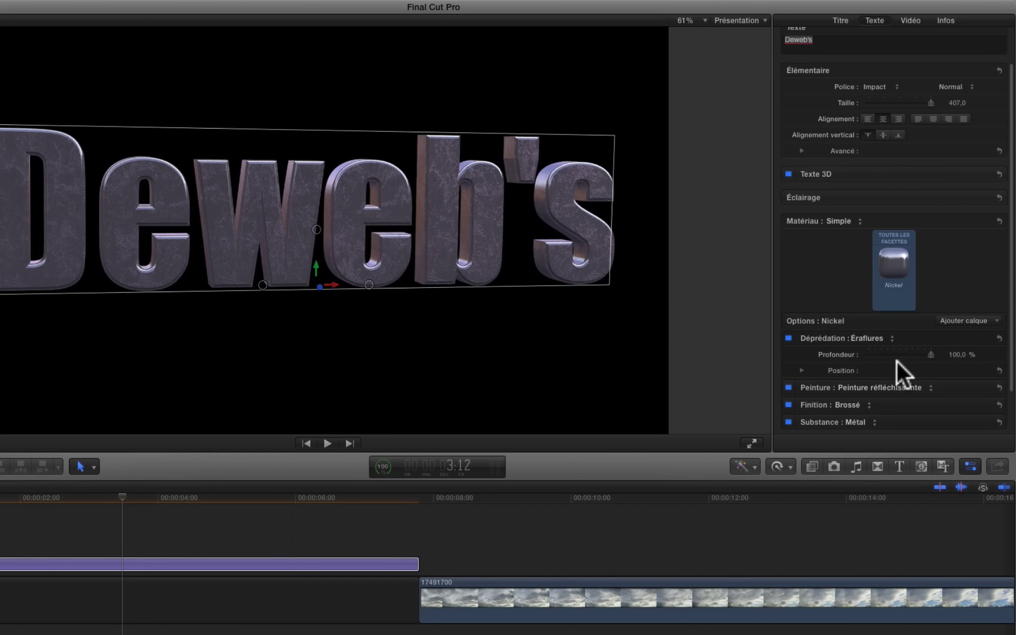
{"action": "left_click", "coordinate": [930, 353]}
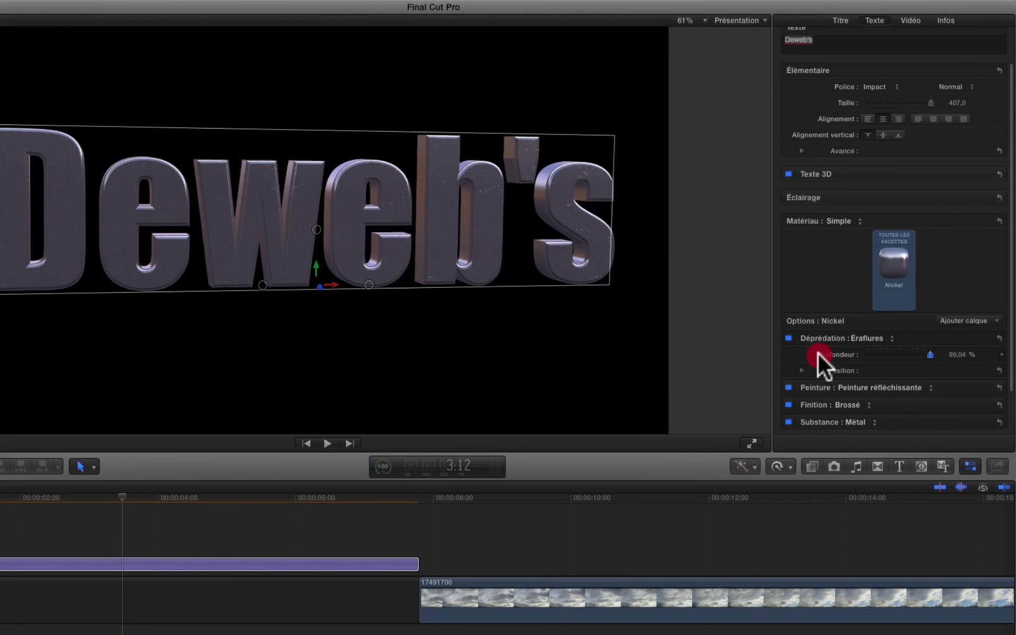
{"action": "left_click", "coordinate": [561, 81]}
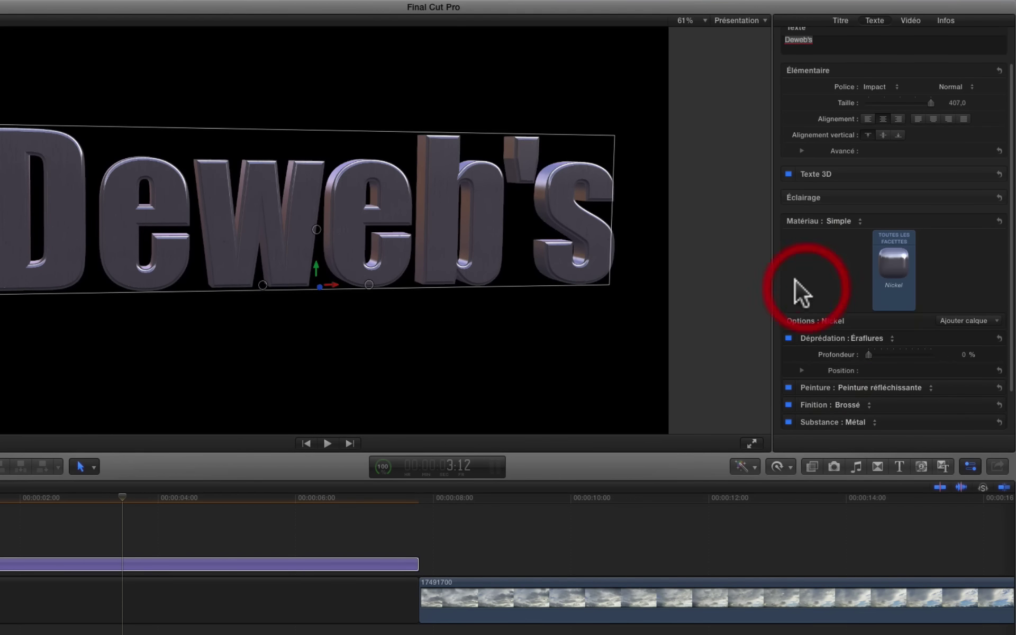
{"action": "left_click_drag", "start_coordinate": [871, 355], "coordinate": [904, 353]}
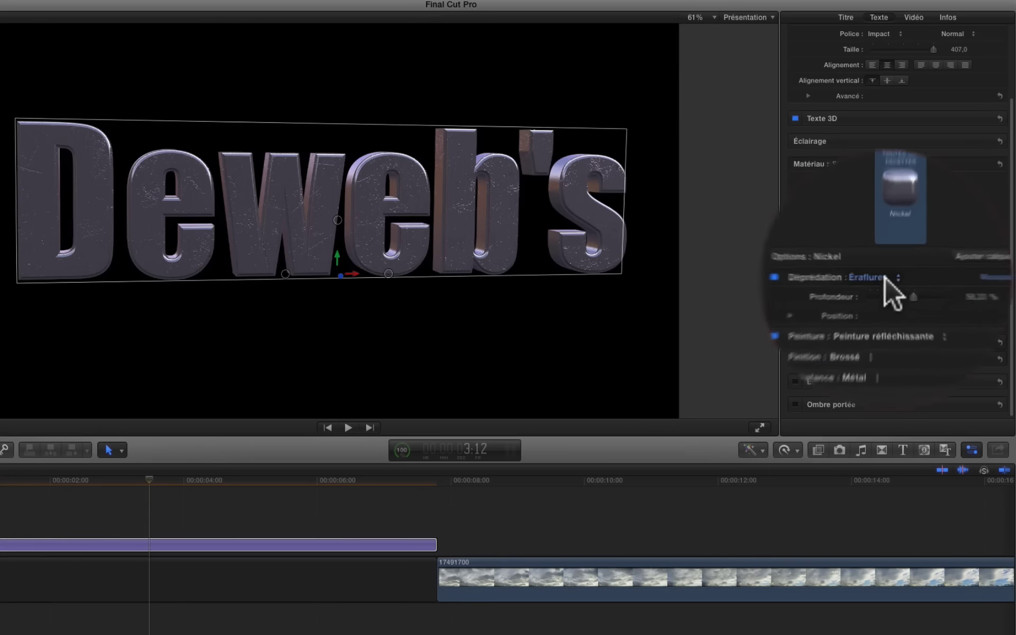
Change the Éraflures degradation layer's type to Poussière and disable the layer.
{"action": "left_click", "coordinate": [884, 291]}
{"action": "left_click", "coordinate": [820, 282]}
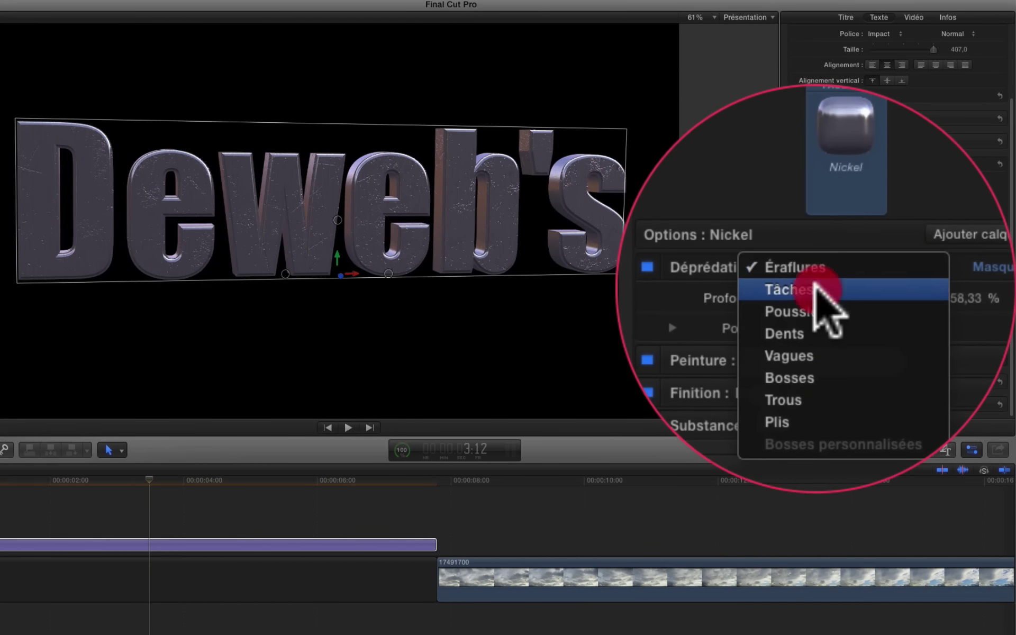
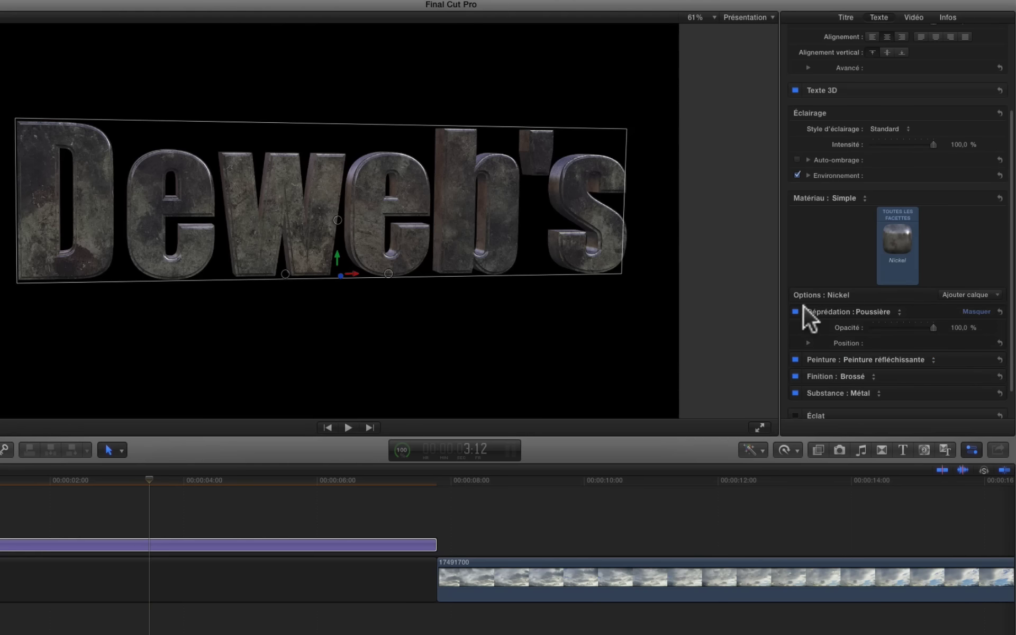
{"action": "left_click", "coordinate": [795, 311]}
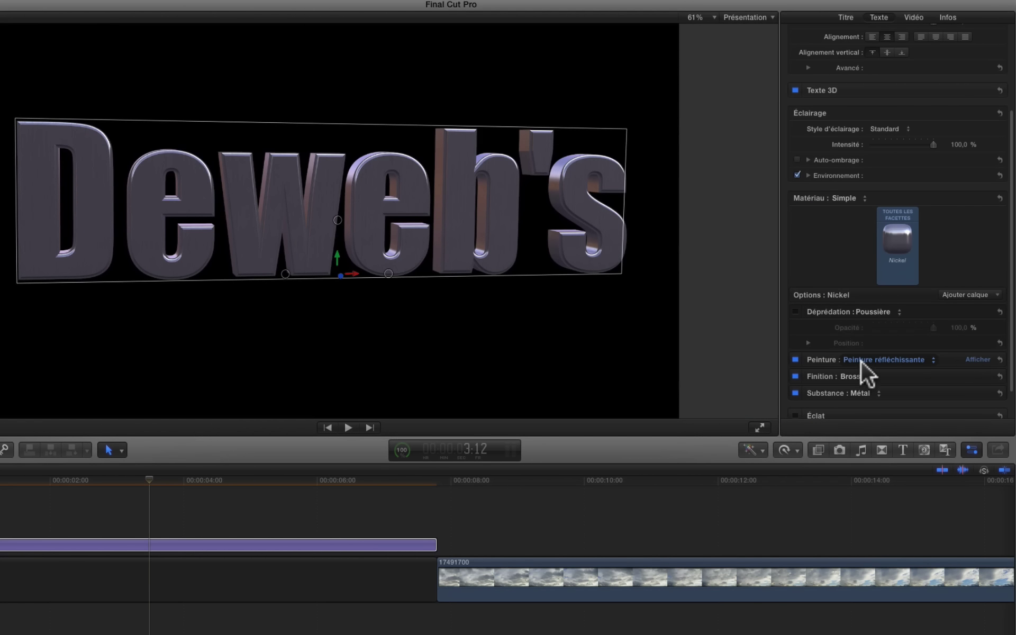
Set the reflective paint's Éclat to 100 % and Opacité to 53,41 %, and collapse the paint and degradation layer settings.
{"action": "left_click", "coordinate": [978, 360]}
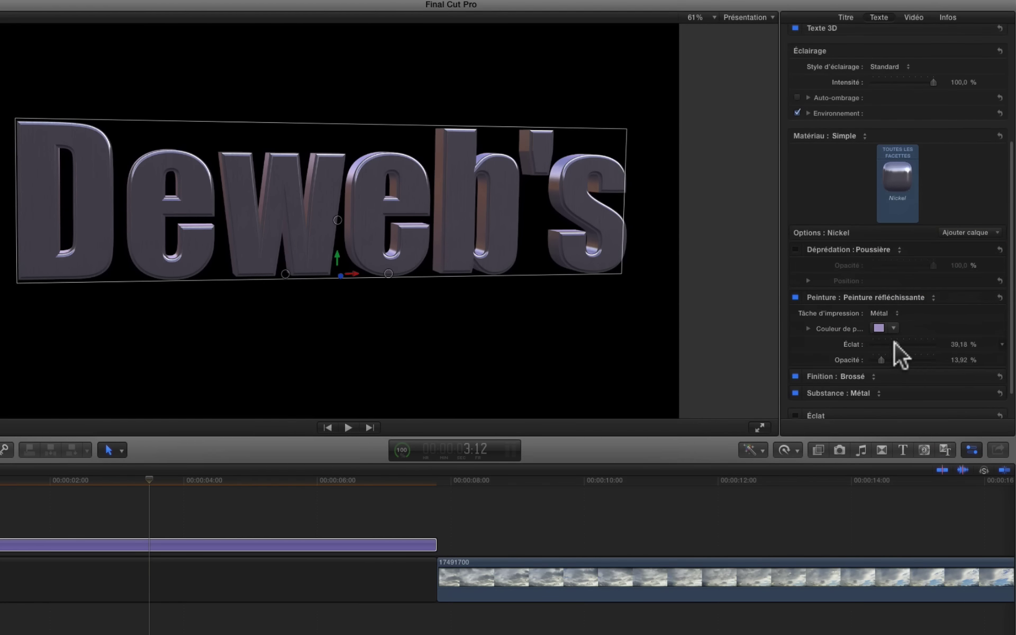
{"action": "mouse_move", "coordinate": [894, 343]}
{"action": "left_mouse_down"}
{"action": "mouse_move", "coordinate": [928, 344]}
{"action": "mouse_move", "coordinate": [888, 357]}
{"action": "mouse_move", "coordinate": [916, 356]}
{"action": "mouse_move", "coordinate": [903, 359]}
{"action": "left_mouse_up"}
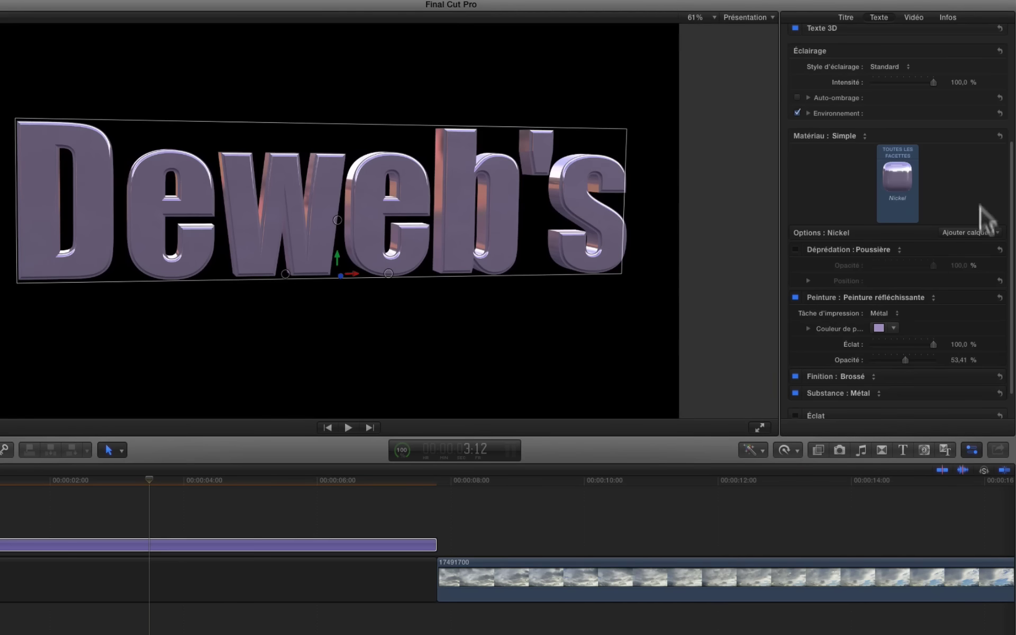
{"action": "left_click", "coordinate": [963, 297]}
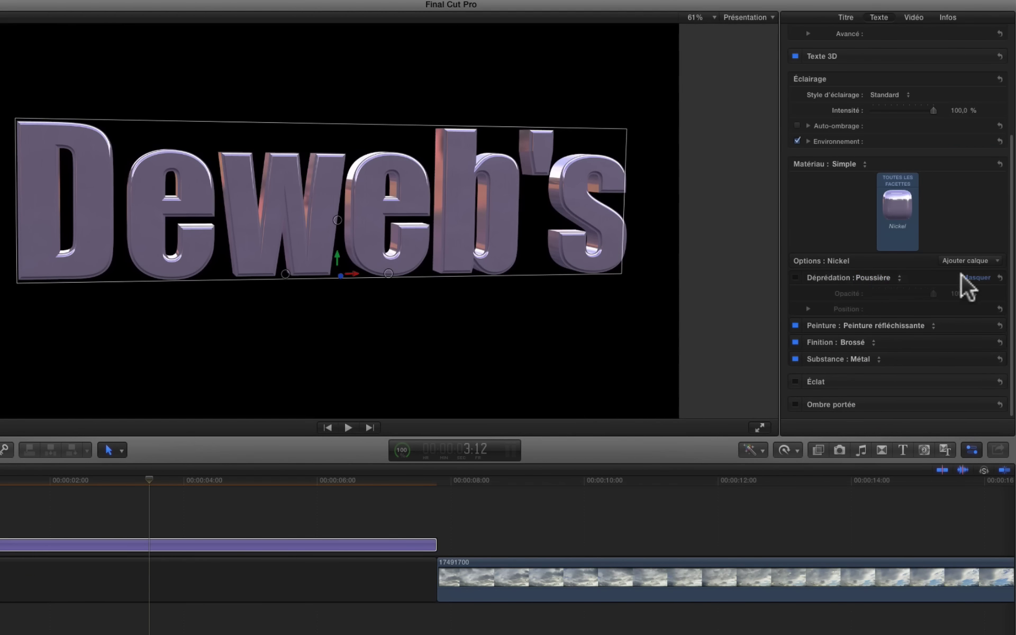
{"action": "left_click", "coordinate": [976, 276]}
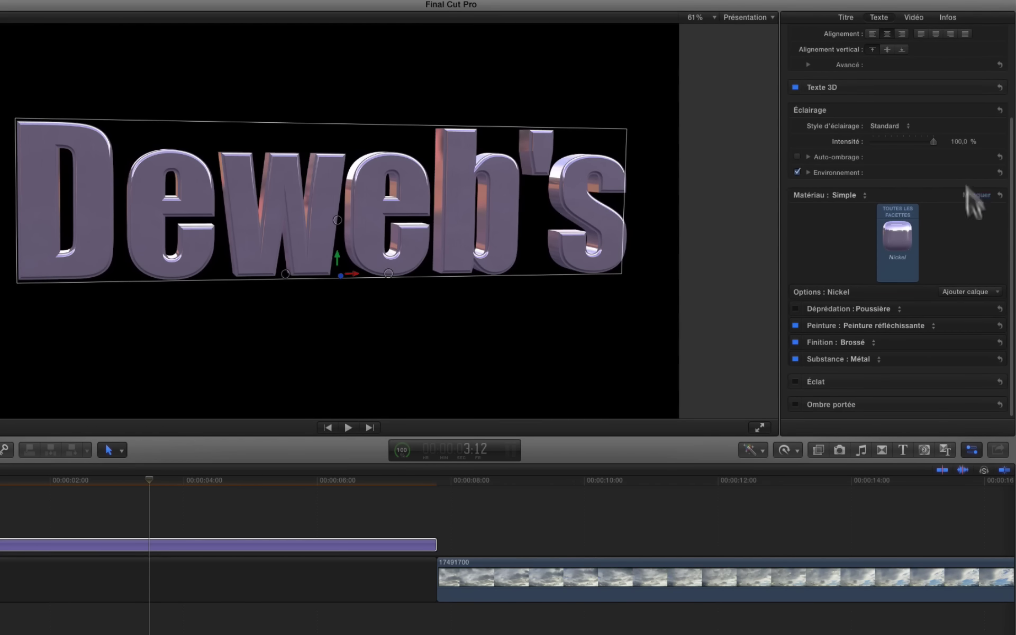
Toggle the Poussière and Finition layers to compare their effect on the title.
{"action": "left_click", "coordinate": [796, 307]}
{"action": "left_click", "coordinate": [794, 307]}
{"action": "left_click", "coordinate": [795, 341]}
Set the title's lighting style to Milieu centré and rotate the title slightly about its vertical axis.
{"action": "scroll", "coordinate": [986, 222], "scroll_direction": "up", "scroll_amount": 1}
{"action": "scroll", "coordinate": [985, 218], "scroll_direction": "up", "scroll_amount": 5}
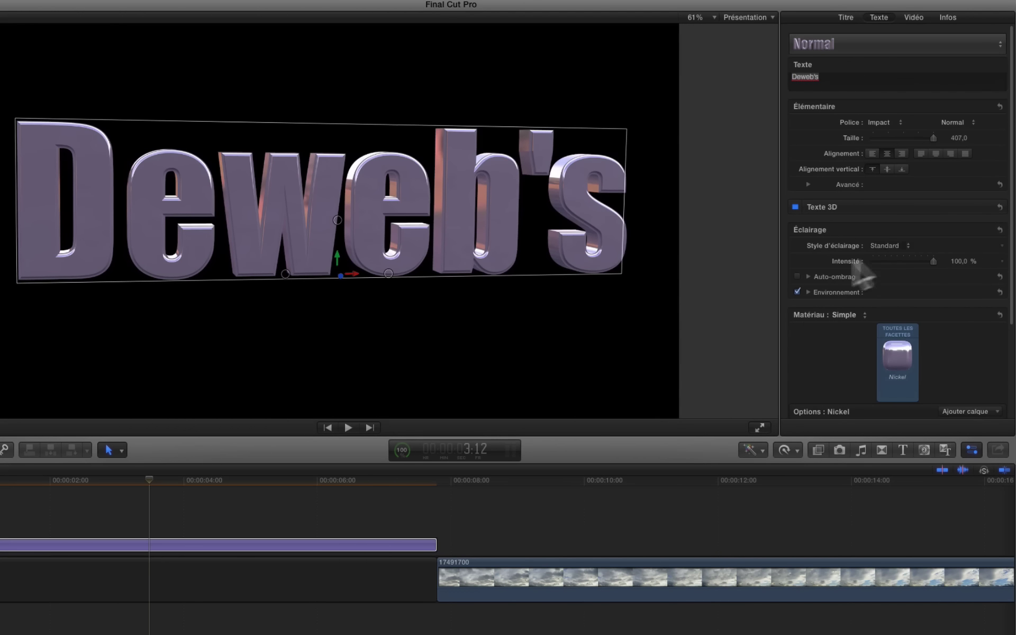
{"action": "left_click", "coordinate": [881, 240]}
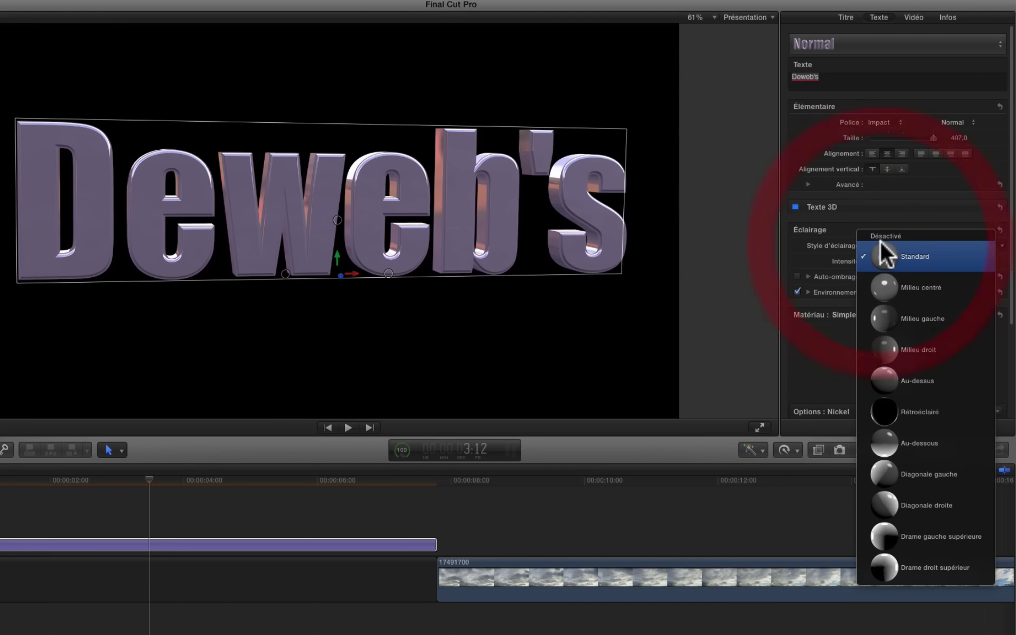
{"action": "left_click", "coordinate": [884, 288]}
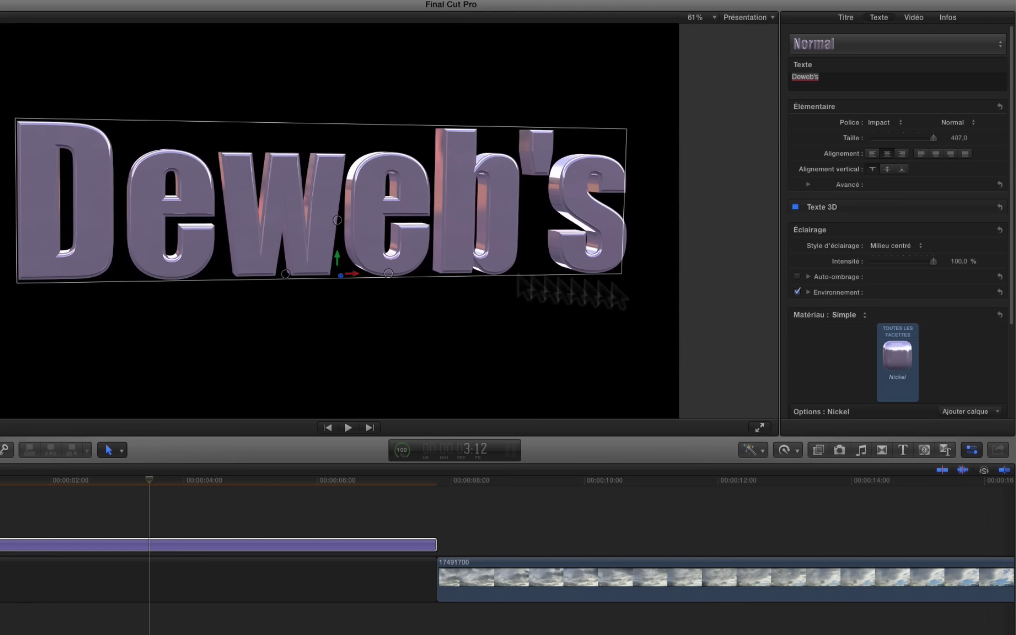
{"action": "left_click", "coordinate": [289, 272]}
{"action": "mouse_move", "coordinate": [289, 272]}
{"action": "left_mouse_down"}
{"action": "mouse_move", "coordinate": [360, 279]}
{"action": "mouse_move", "coordinate": [273, 274]}
{"action": "left_mouse_up"}
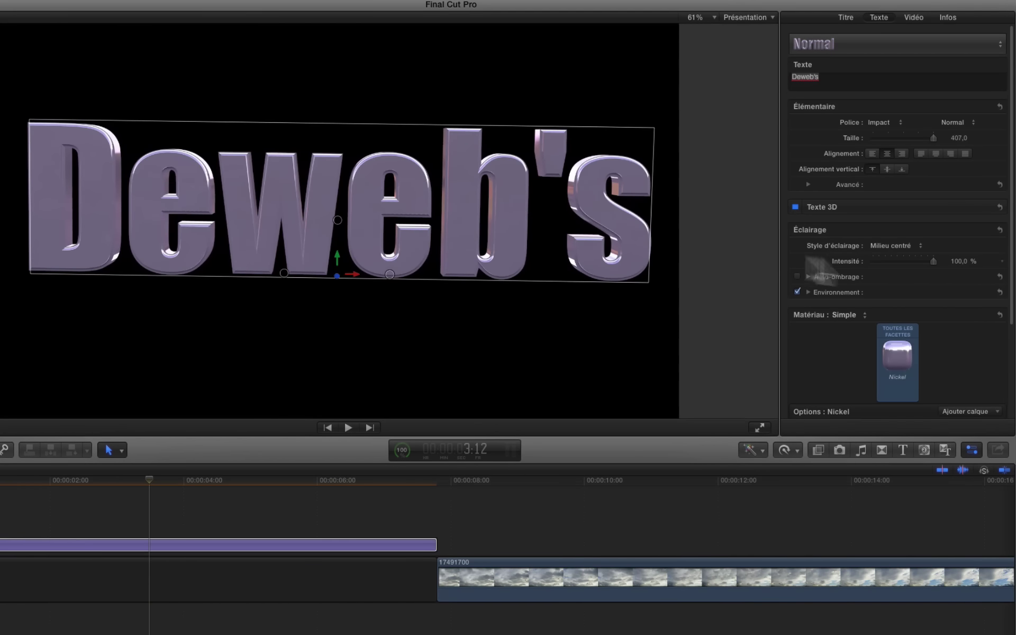
Enable Auto-ombrage for the title's lighting and rotate the title about 16° about its vertical axis.
{"action": "left_click", "coordinate": [797, 276]}
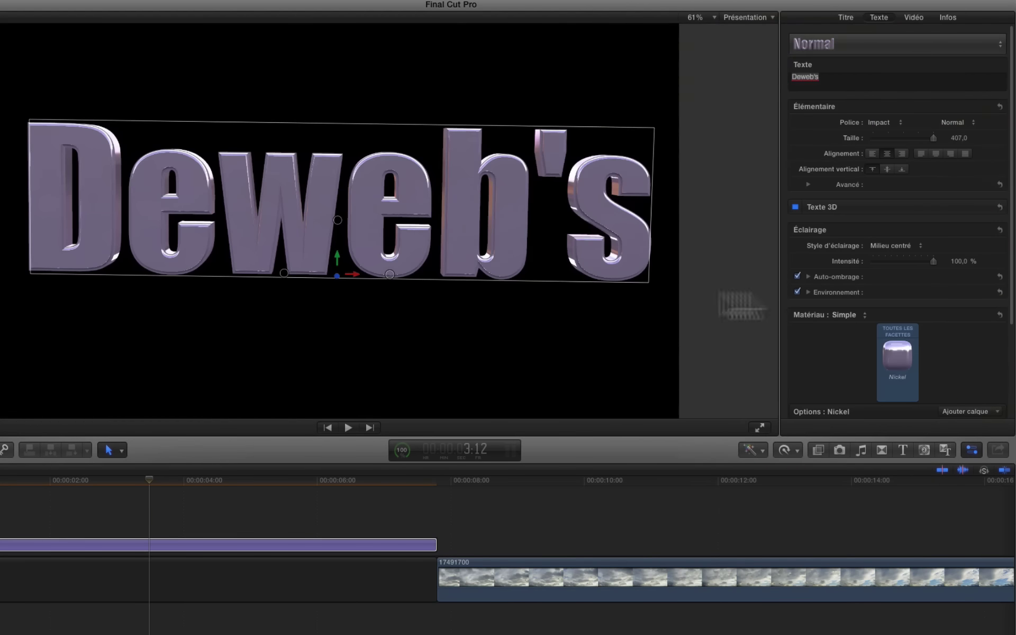
{"action": "mouse_move", "coordinate": [281, 274]}
{"action": "left_mouse_down"}
{"action": "mouse_move", "coordinate": [312, 280]}
{"action": "mouse_move", "coordinate": [255, 275]}
{"action": "mouse_move", "coordinate": [291, 275]}
{"action": "left_mouse_up"}
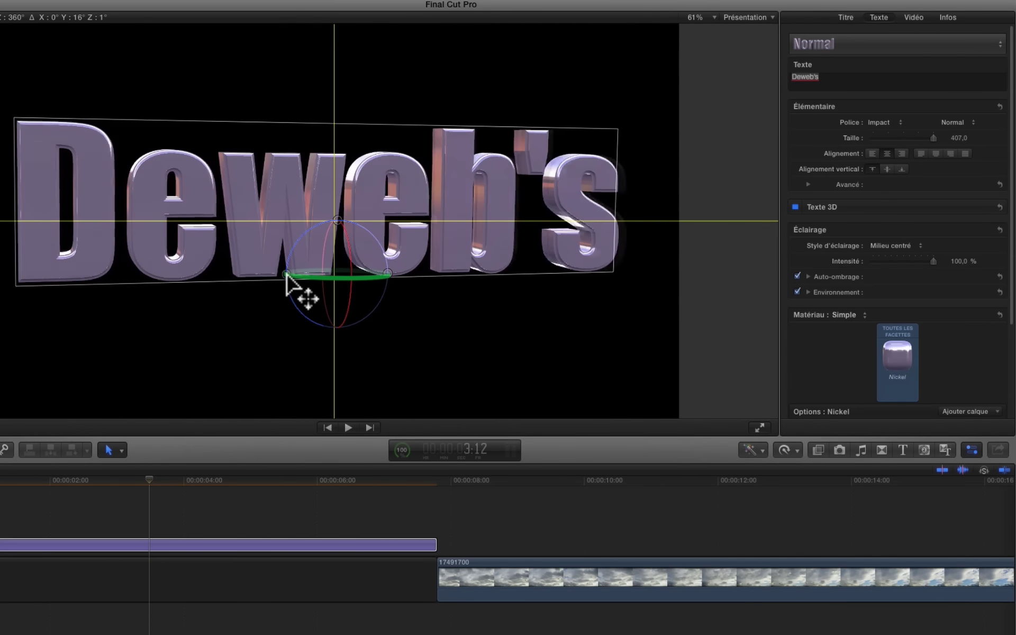
{"action": "left_click", "coordinate": [276, 275]}
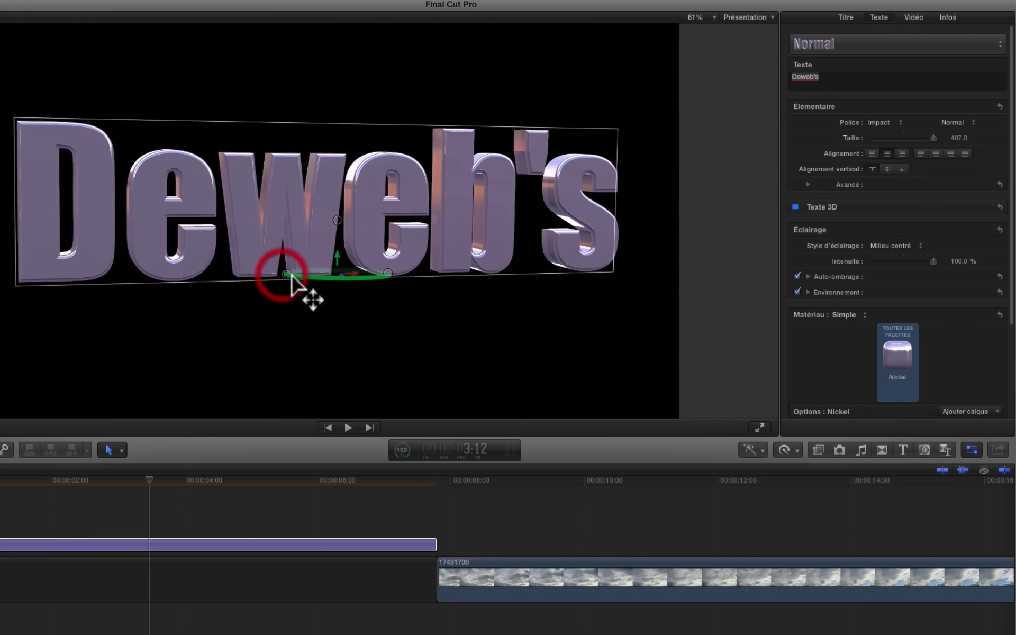
Change the lighting style to Diagonale droite and rotate the title about its vertical axis to face the opposite way.
{"action": "left_click", "coordinate": [907, 245]}
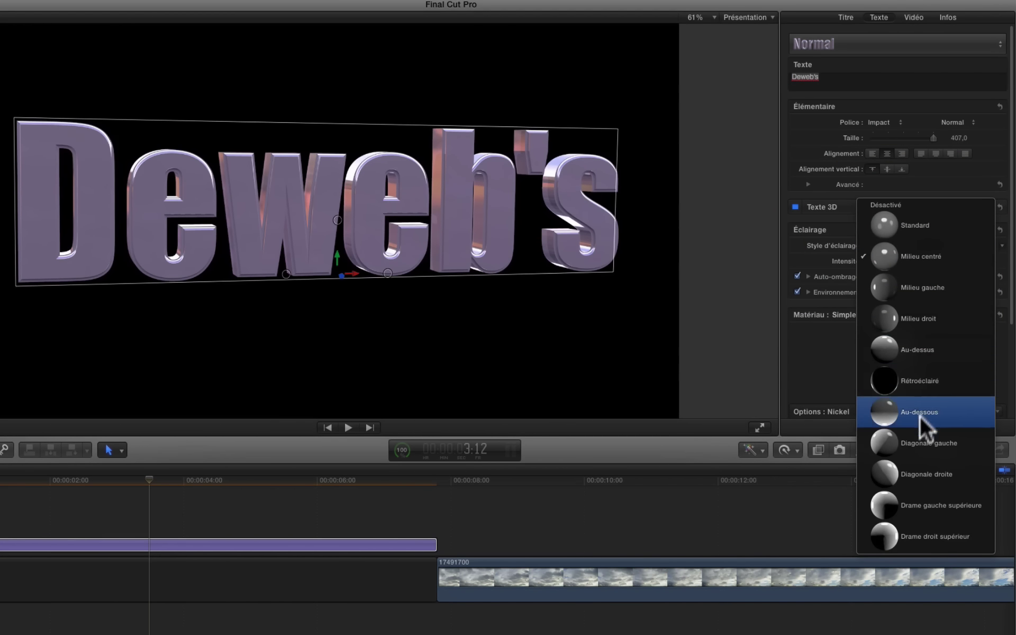
{"action": "left_click", "coordinate": [884, 465]}
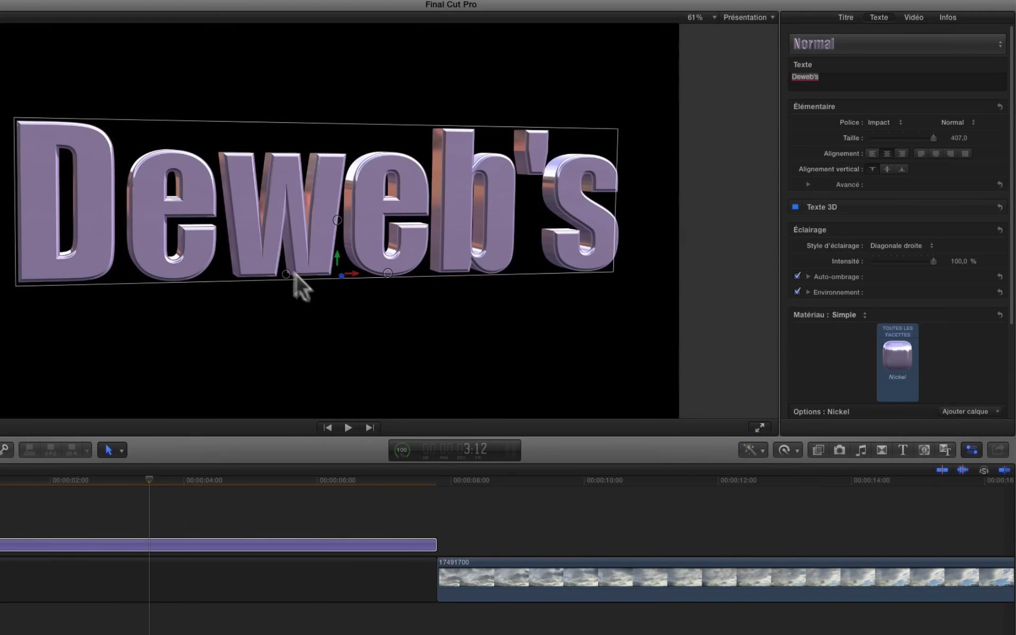
{"action": "left_click_drag", "start_coordinate": [289, 275], "coordinate": [258, 274]}
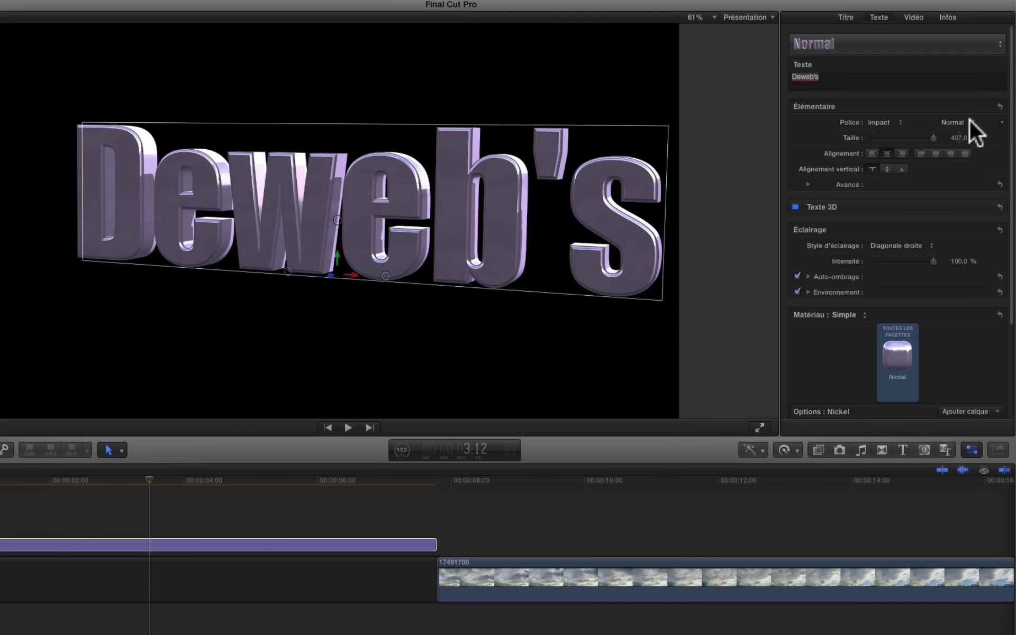
Expand the Texte 3D settings and set the title's Profondeur to 91,0.
{"action": "left_click", "coordinate": [980, 206]}
{"action": "left_click_drag", "start_coordinate": [909, 222], "coordinate": [930, 221]}
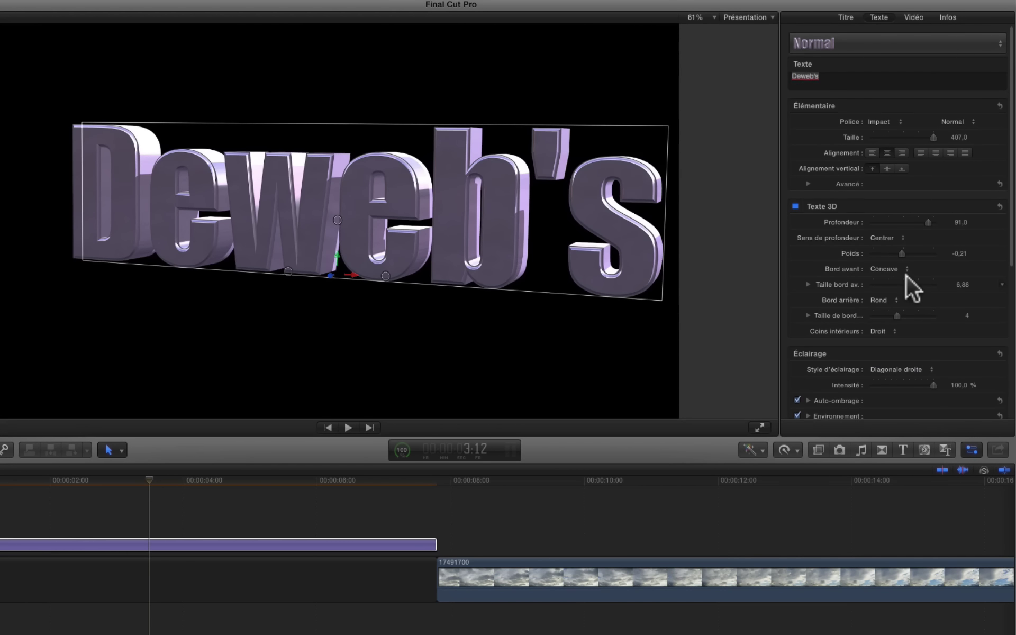
Rotate the title slightly and switch Auto-ombrage off and on to compare the shadows between its letters.
{"action": "scroll", "coordinate": [907, 275], "scroll_direction": "down", "scroll_amount": 5}
{"action": "left_click_drag", "start_coordinate": [289, 272], "coordinate": [268, 276]}
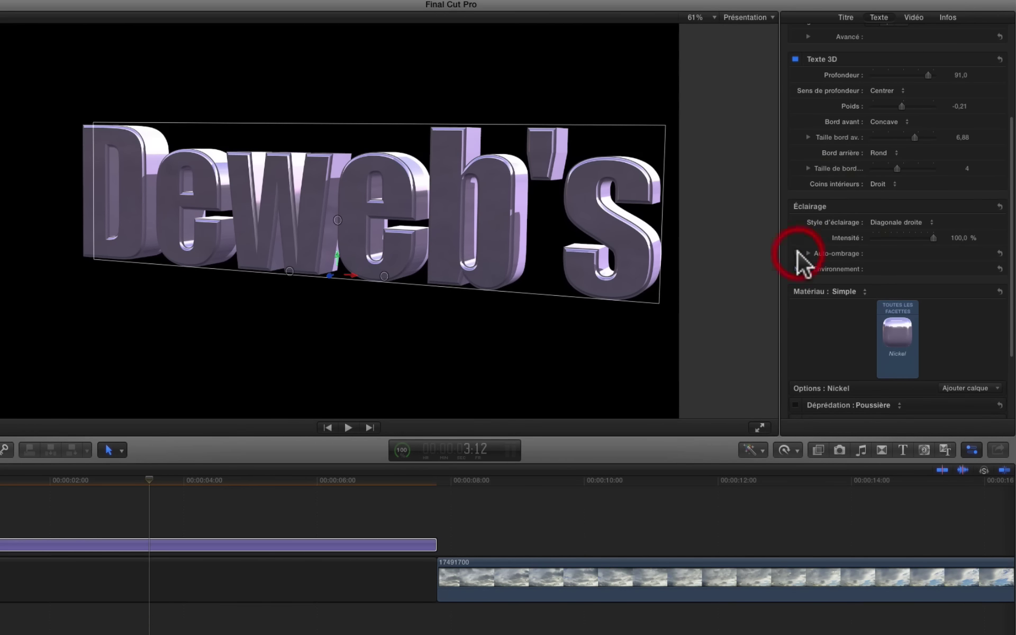
{"action": "left_click", "coordinate": [797, 268]}
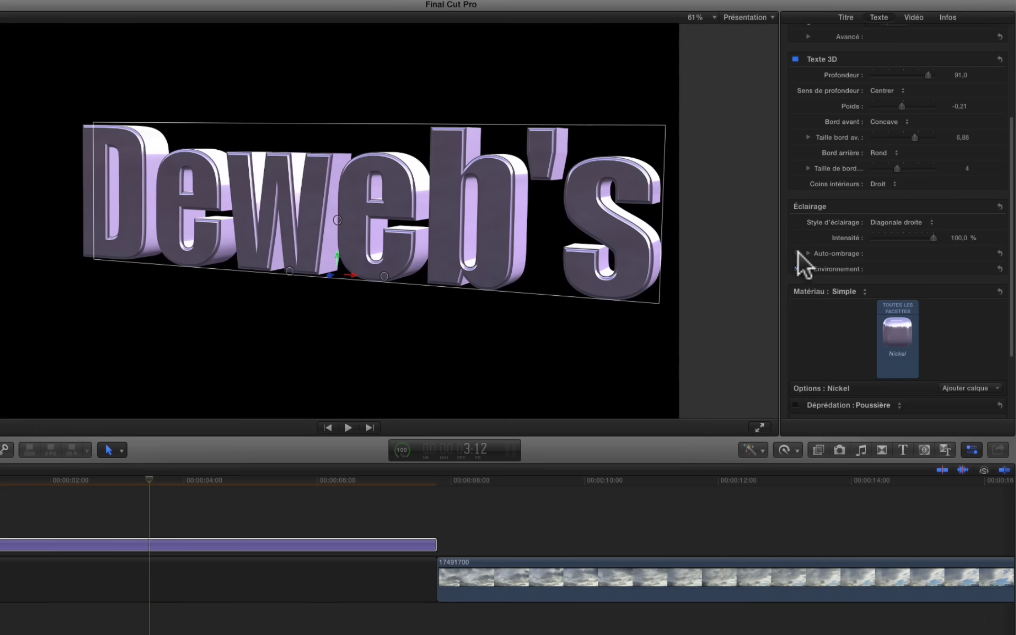
{"action": "left_click", "coordinate": [797, 252]}
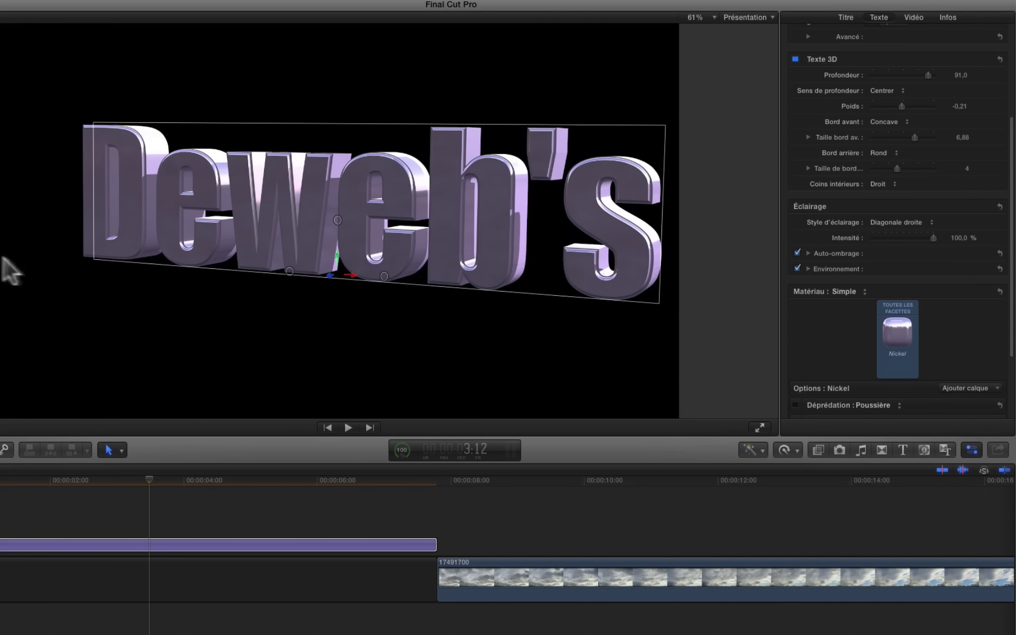
{"action": "left_click_drag", "start_coordinate": [289, 264], "coordinate": [281, 288]}
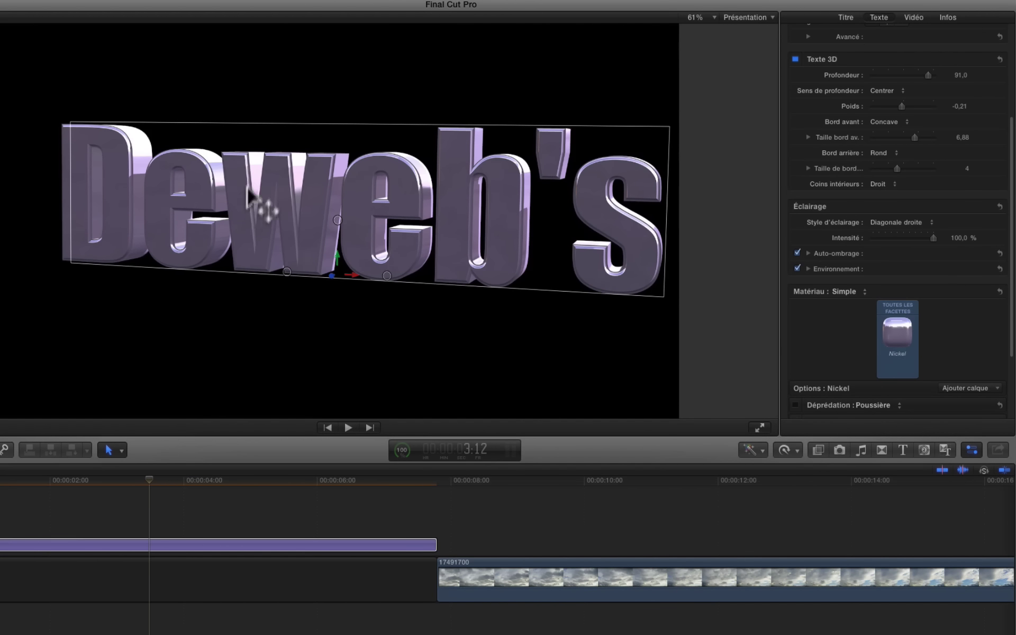
{"action": "left_click", "coordinate": [798, 253]}
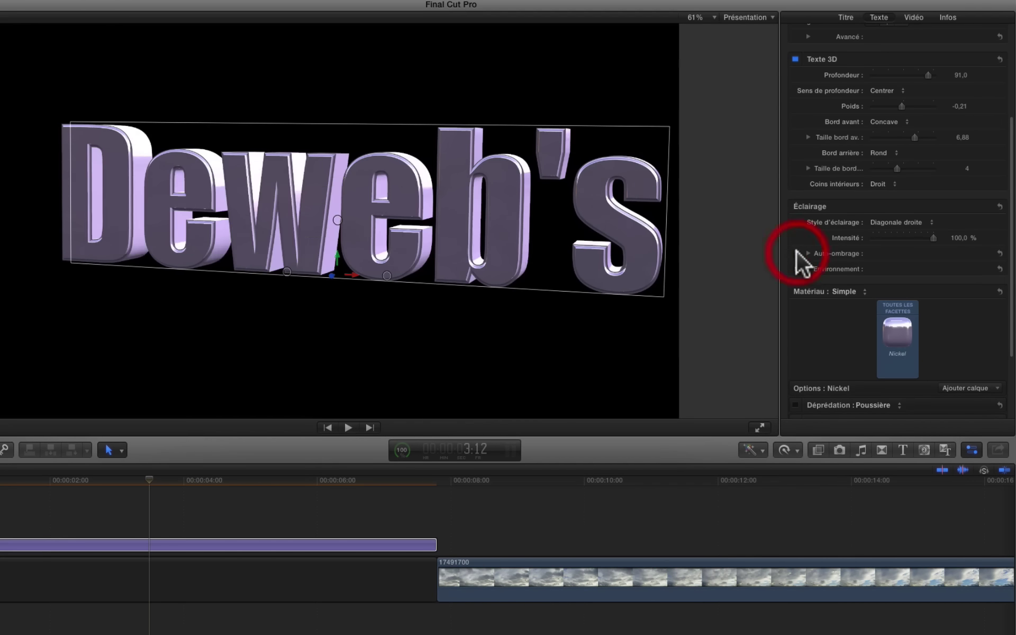
{"action": "left_click", "coordinate": [798, 268]}
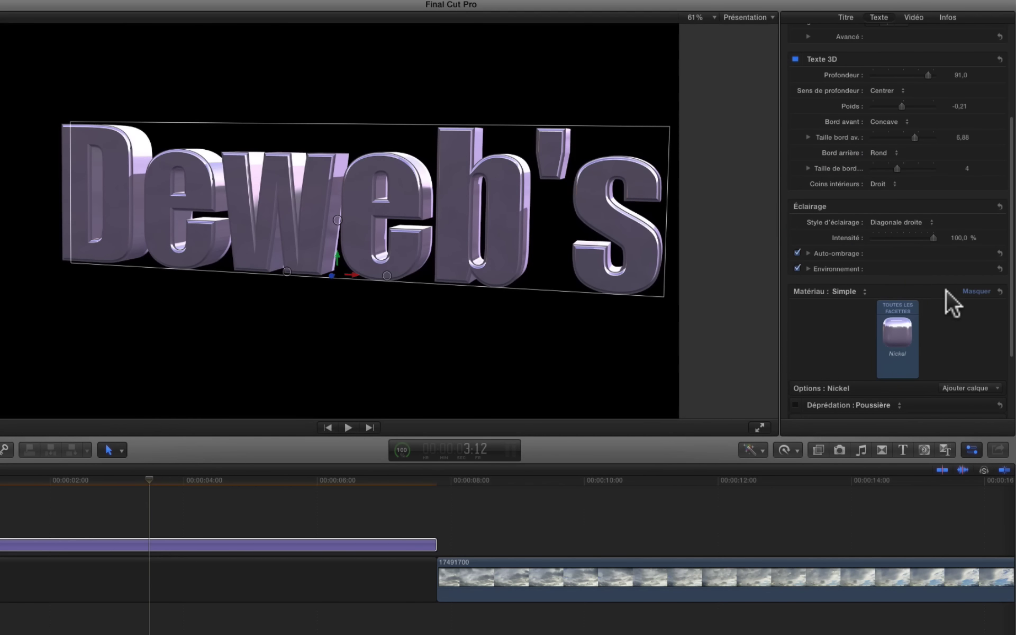
Set the lighting style to Drame droit supérieur and rotate the title strongly about its vertical axis.
{"action": "left_click", "coordinate": [922, 222]}
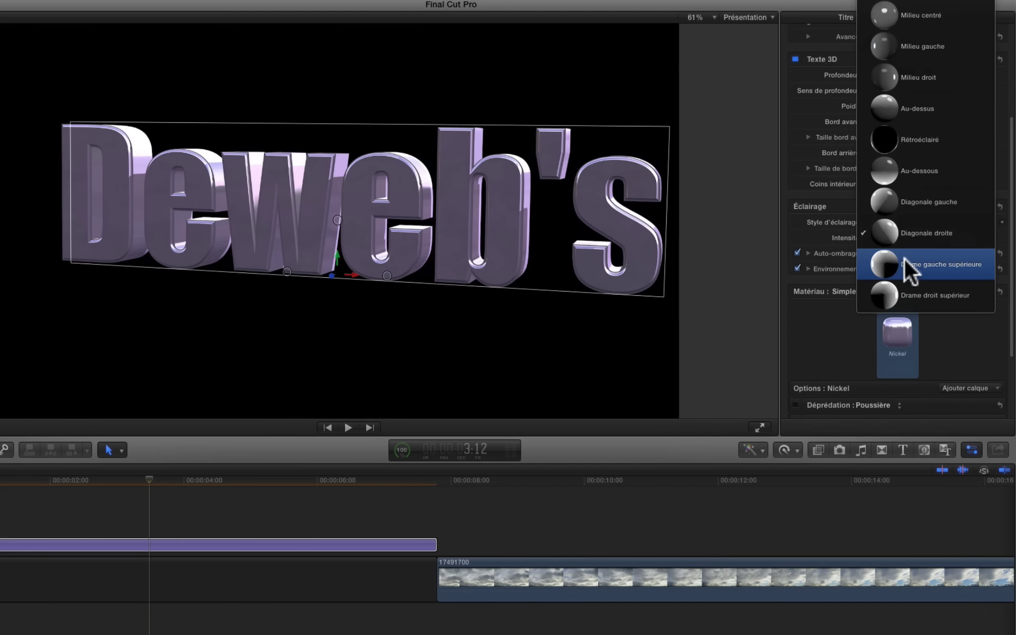
{"action": "left_click", "coordinate": [899, 282]}
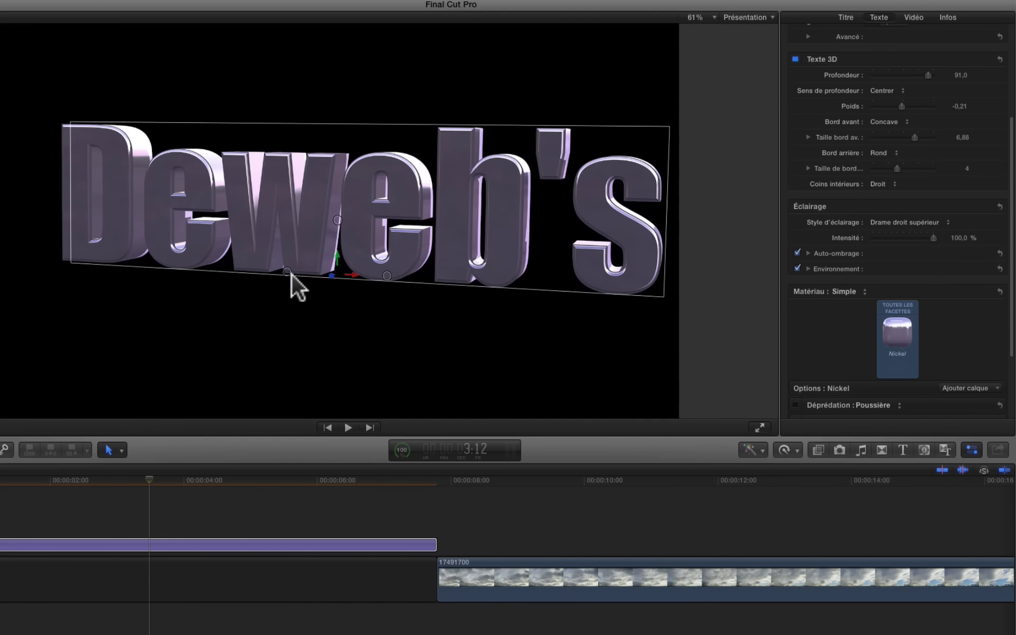
{"action": "left_click_drag", "start_coordinate": [291, 273], "coordinate": [317, 282]}
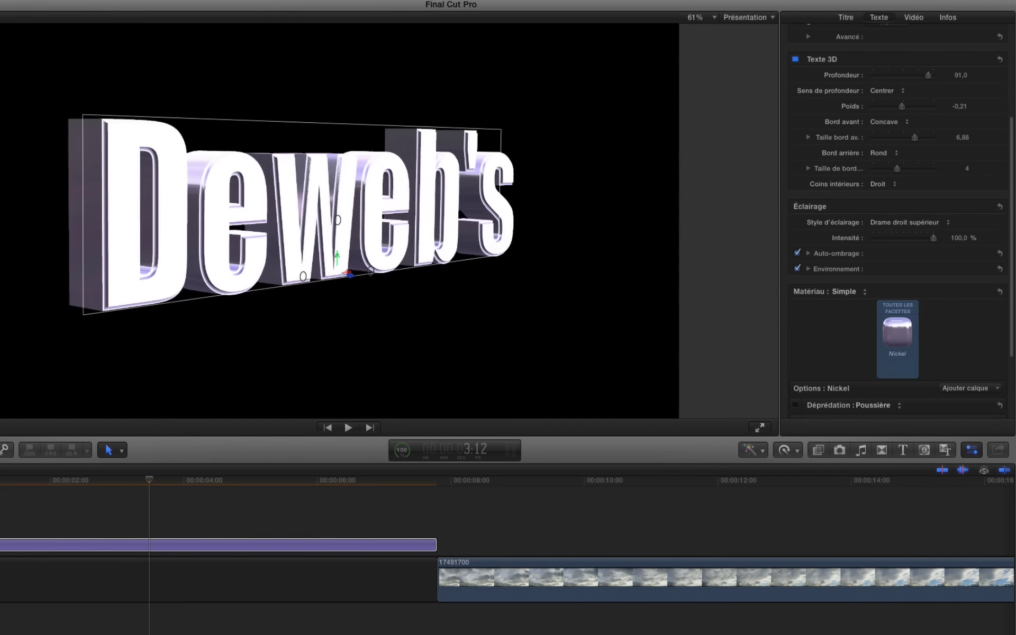
Try the Rétroéclairé lighting style and rotate the title about its vertical axis until it faces nearly forward.
{"action": "left_click", "coordinate": [948, 224]}
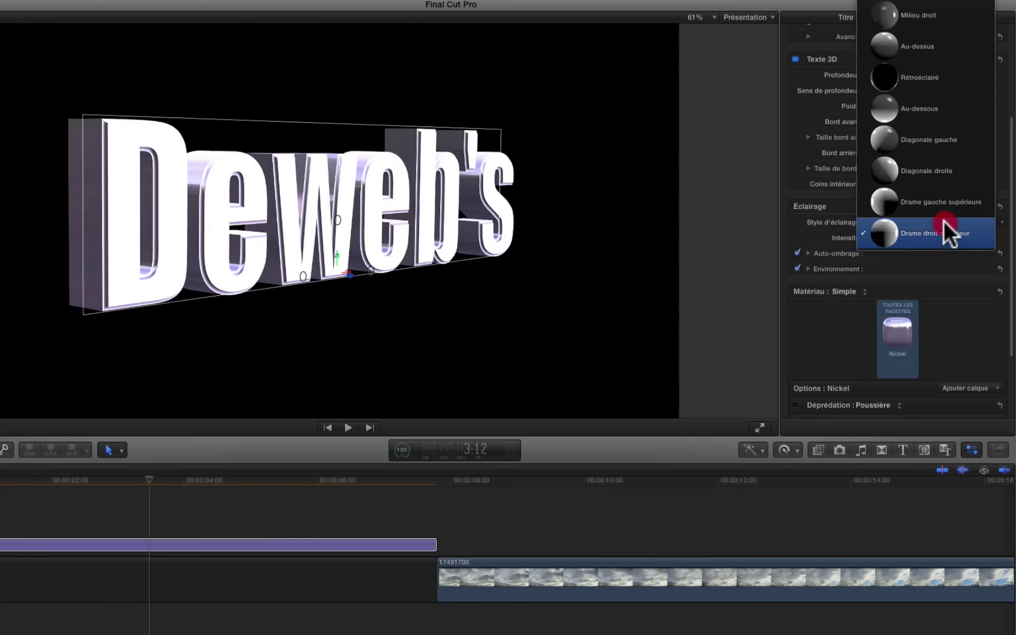
{"action": "left_click", "coordinate": [897, 79]}
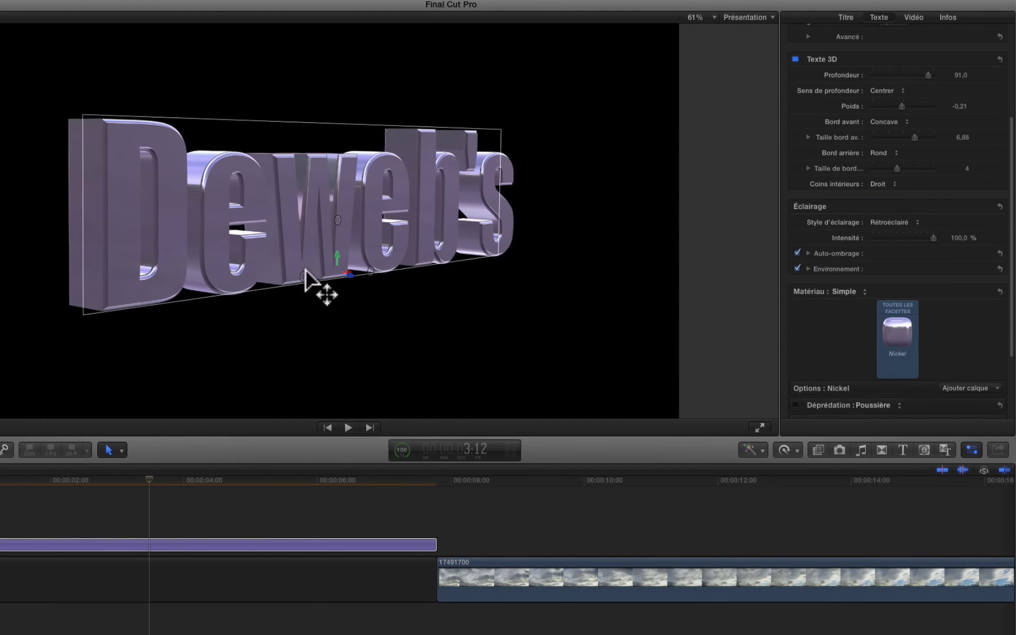
{"action": "left_click_drag", "start_coordinate": [310, 274], "coordinate": [289, 286]}
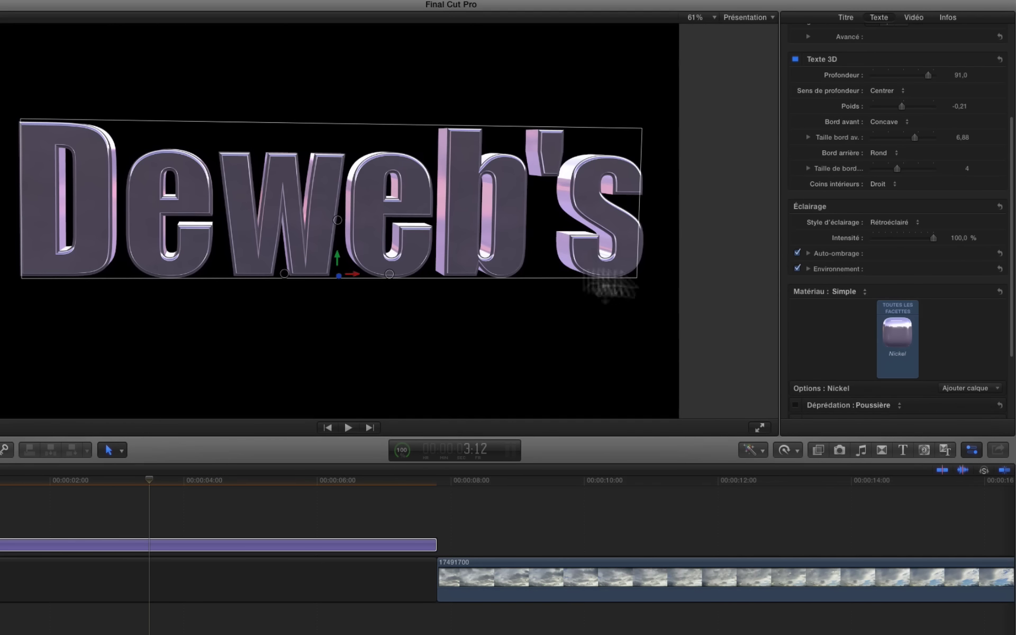
{"action": "left_click_drag", "start_coordinate": [284, 272], "coordinate": [238, 296]}
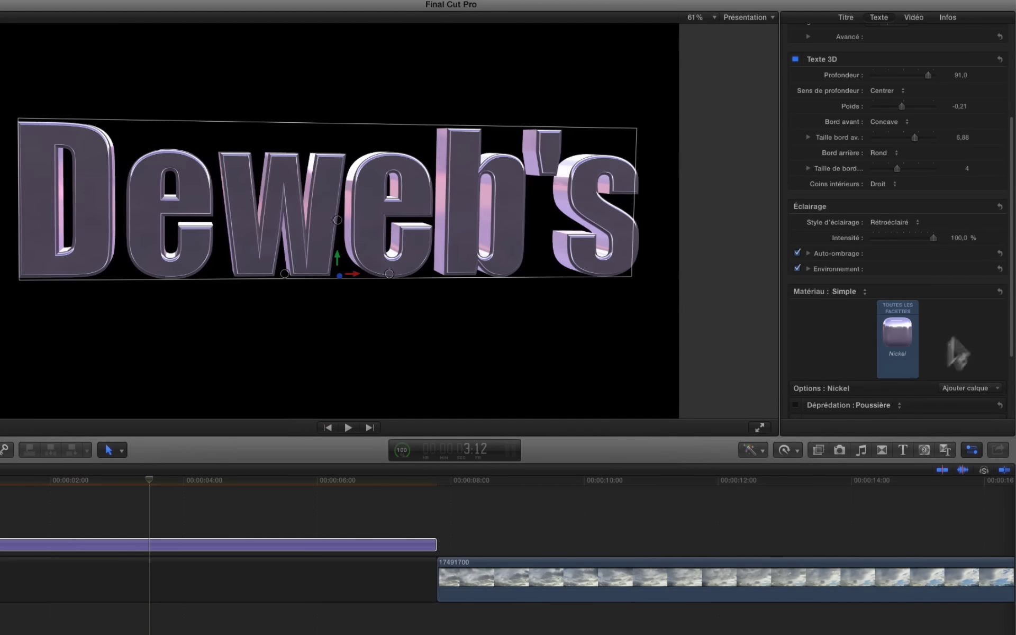
Disable Environnement, try the Milieu gauche lighting style and set the style to Diagonale droite.
{"action": "left_click", "coordinate": [797, 268]}
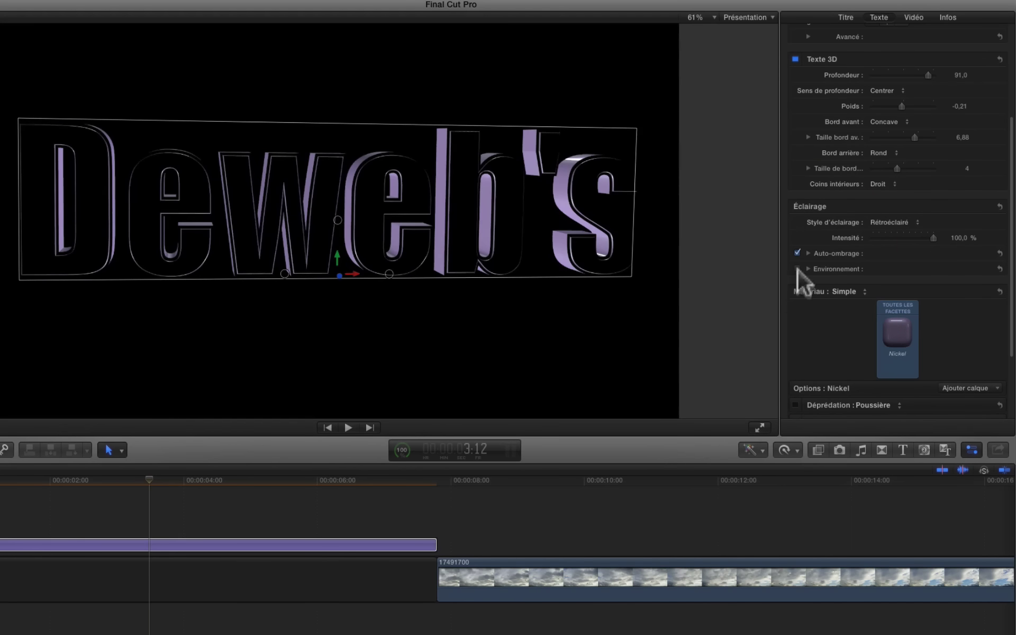
{"action": "left_click", "coordinate": [894, 221]}
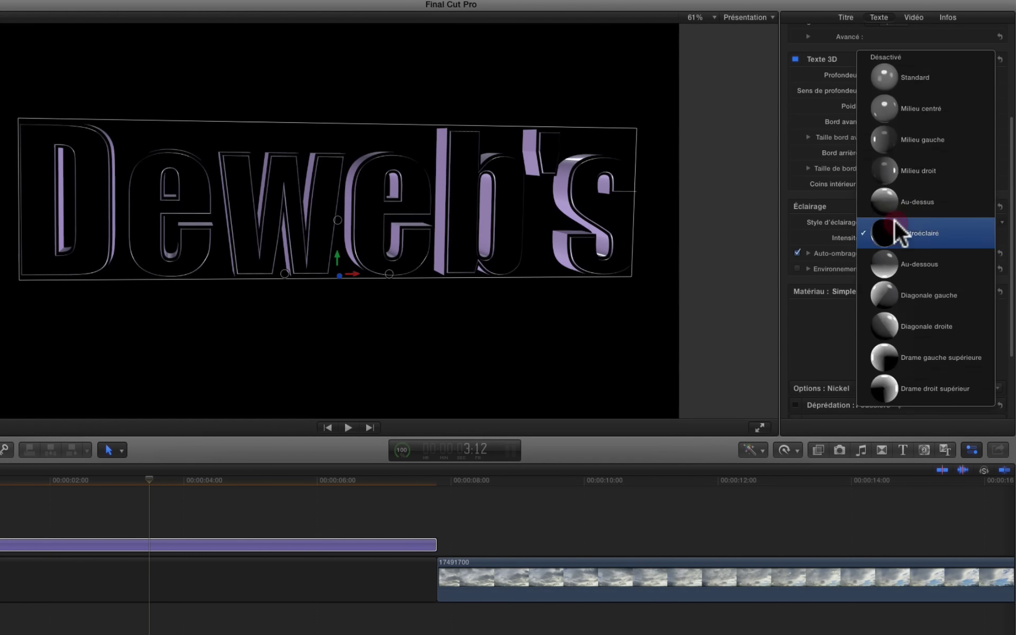
{"action": "left_click", "coordinate": [907, 140]}
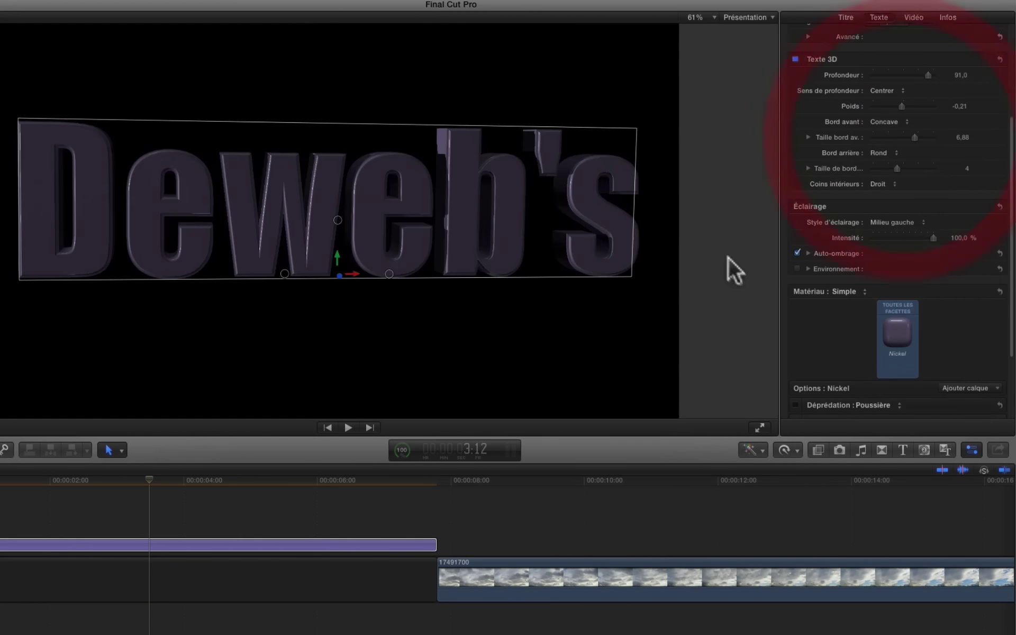
{"action": "left_click", "coordinate": [896, 222]}
{"action": "left_click", "coordinate": [913, 417]}
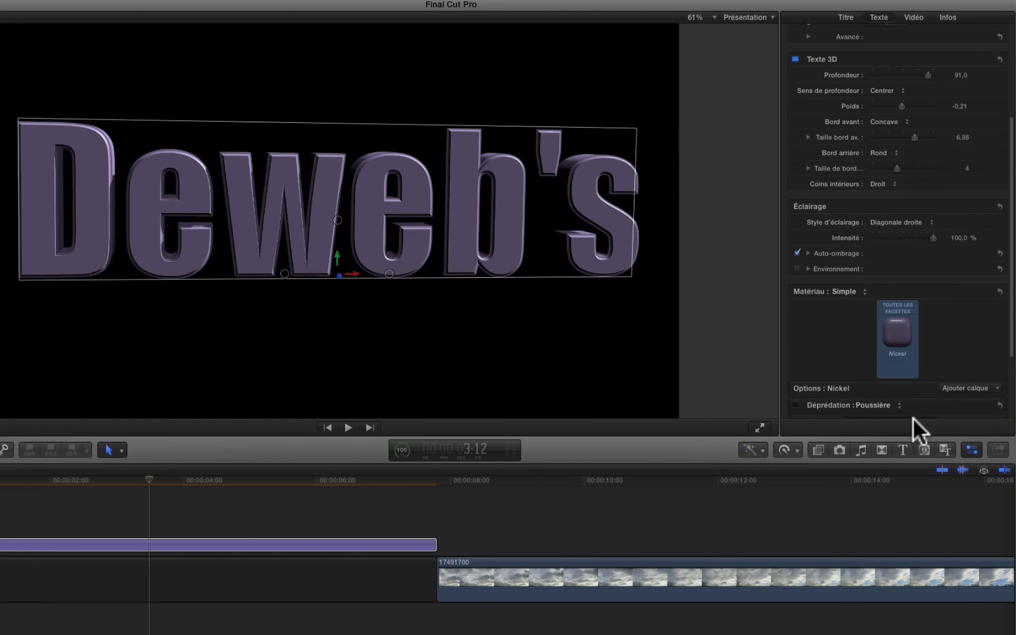
Rotate the title about its vertical axis with the environment off, enable Environnement and rotate the title back to compare the reflections.
{"action": "left_click_drag", "start_coordinate": [284, 279], "coordinate": [233, 291]}
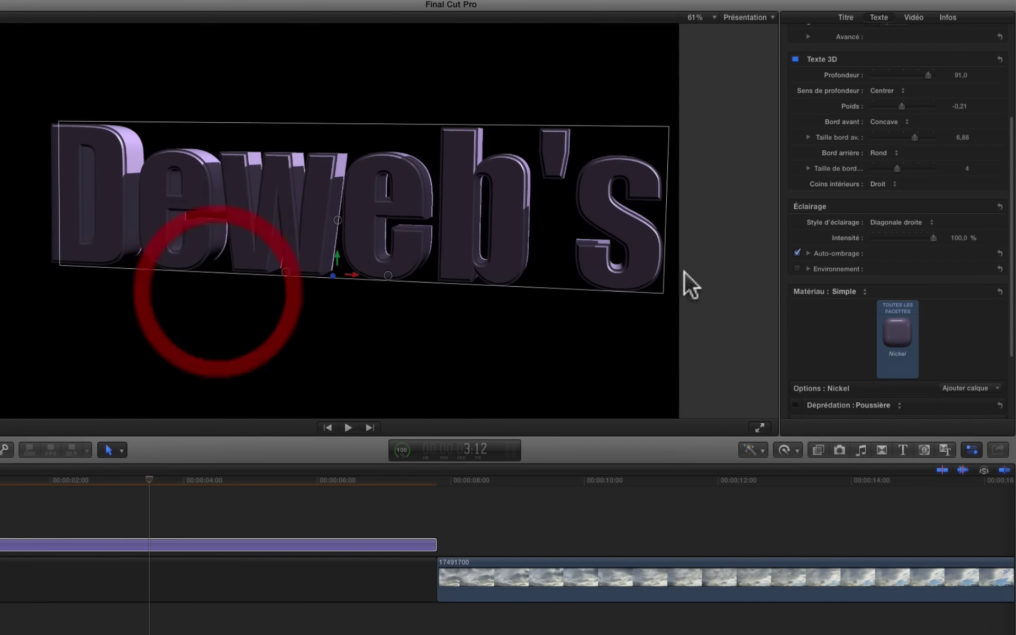
{"action": "left_click", "coordinate": [796, 268]}
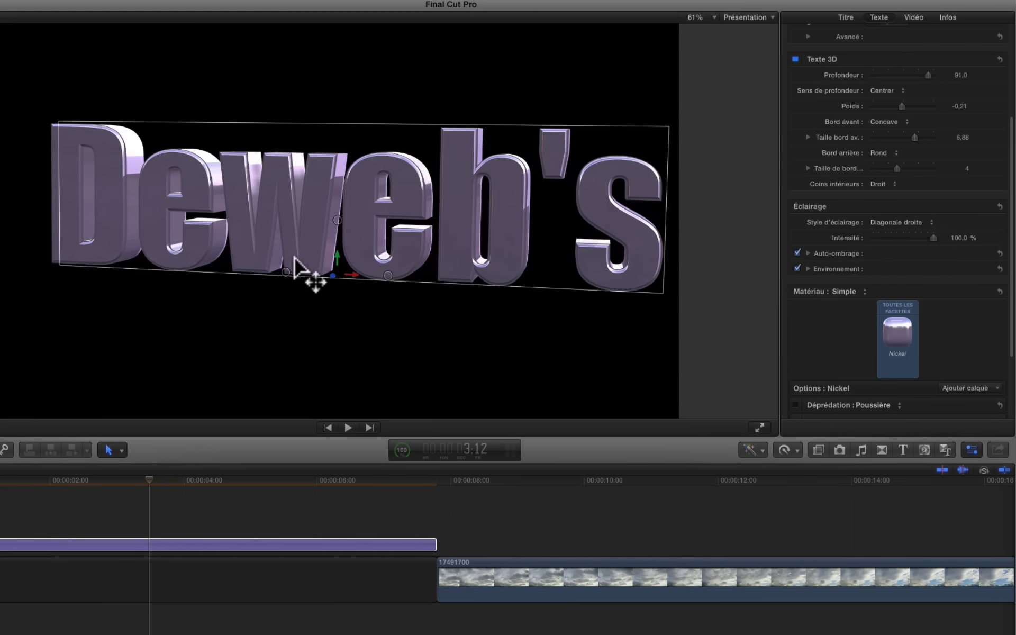
{"action": "mouse_move", "coordinate": [286, 276]}
{"action": "left_mouse_down"}
{"action": "mouse_move", "coordinate": [311, 273]}
{"action": "mouse_move", "coordinate": [299, 275]}
{"action": "left_mouse_up"}
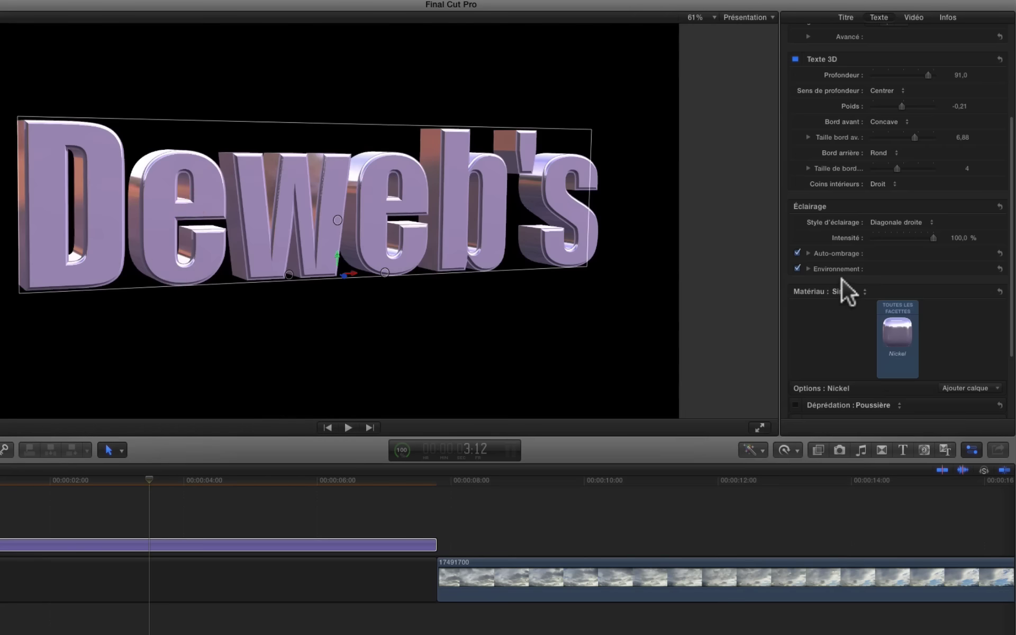
Set the environment type to Couleur and rotate the title about its vertical axis to see the coloured reflections.
{"action": "left_click", "coordinate": [808, 269]}
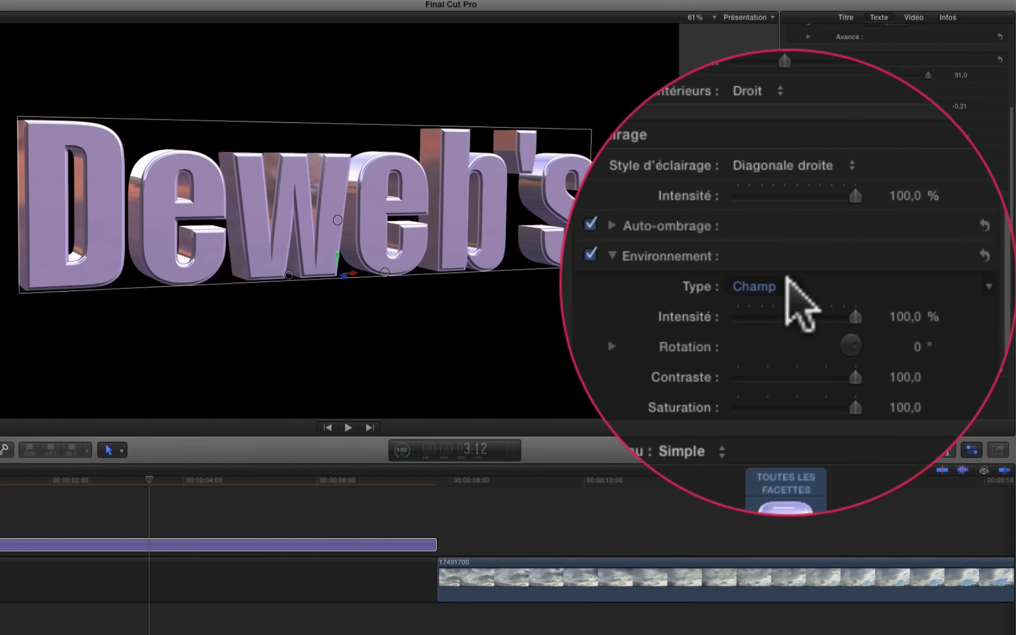
{"action": "left_click", "coordinate": [787, 283]}
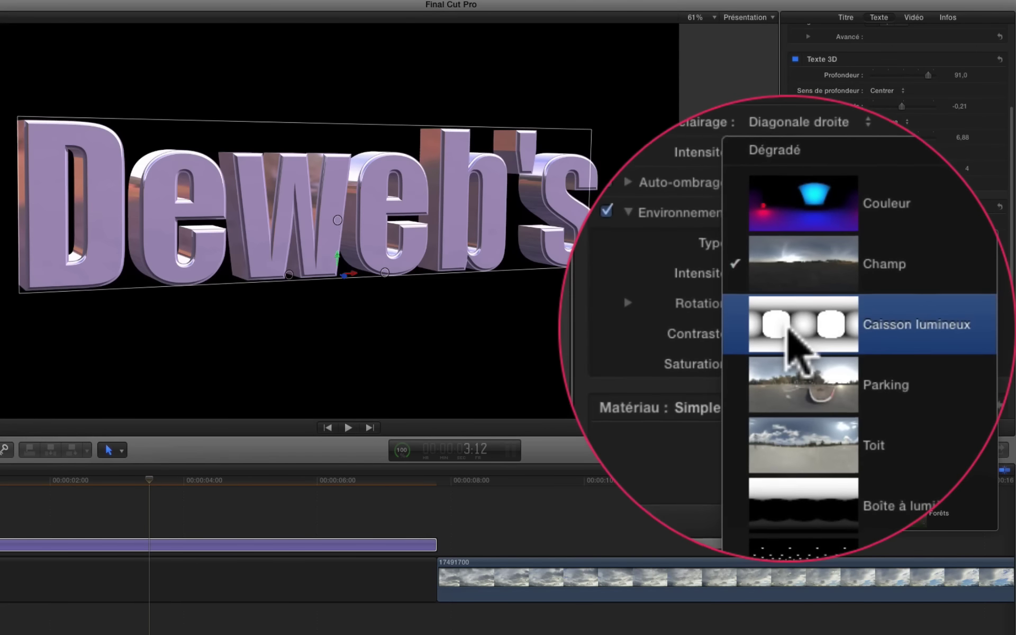
{"action": "left_click", "coordinate": [857, 264]}
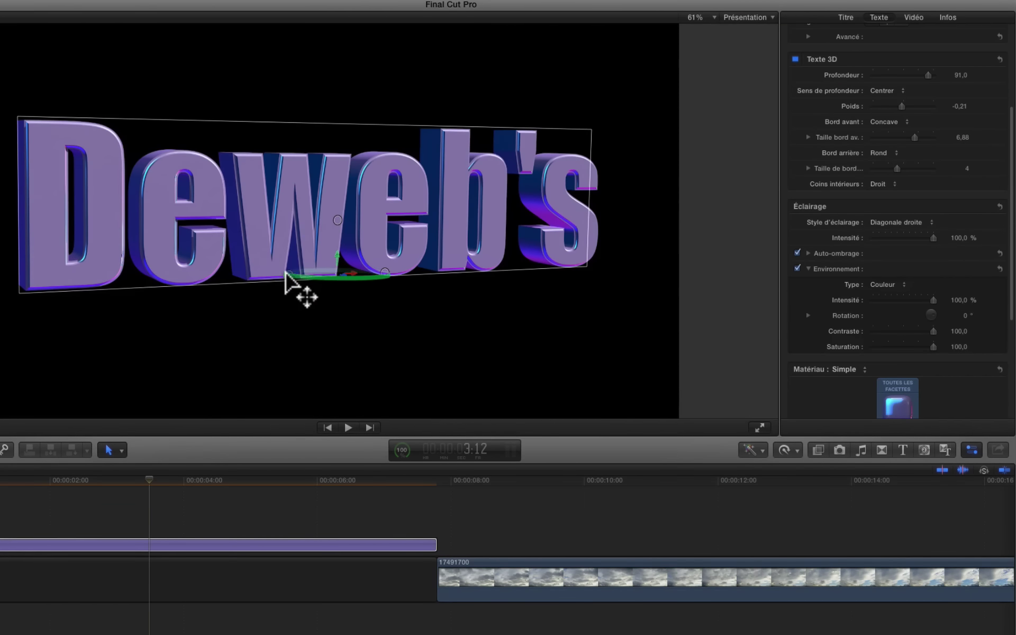
{"action": "mouse_move", "coordinate": [290, 285]}
{"action": "left_mouse_down"}
{"action": "mouse_move", "coordinate": [324, 285]}
{"action": "mouse_move", "coordinate": [286, 288]}
{"action": "left_mouse_up"}
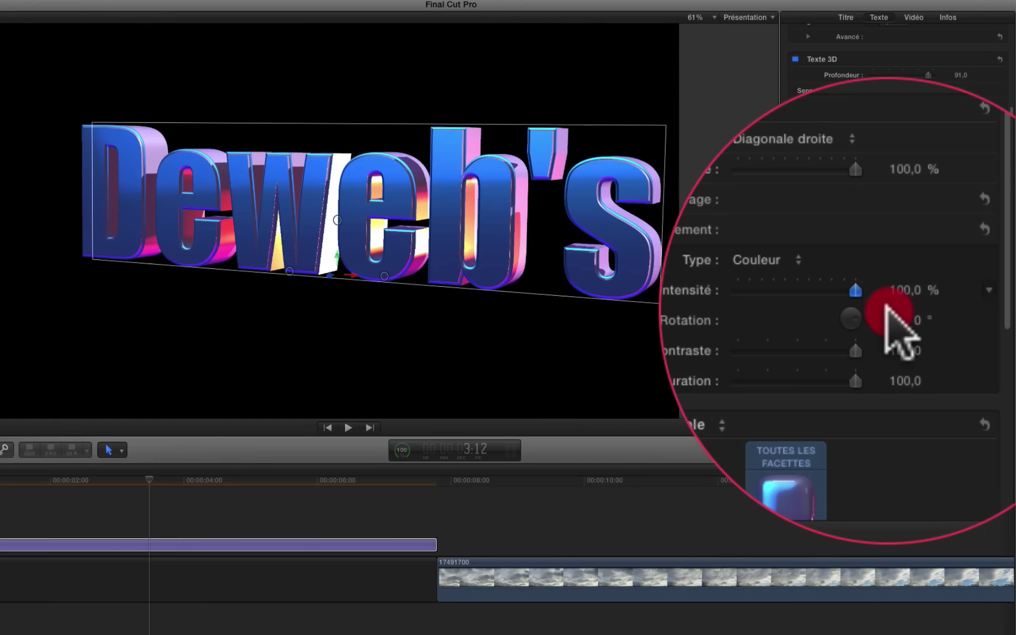
Try turning the environment around the title and set its rotation to -3°.
{"action": "left_click_drag", "start_coordinate": [859, 313], "coordinate": [861, 320]}
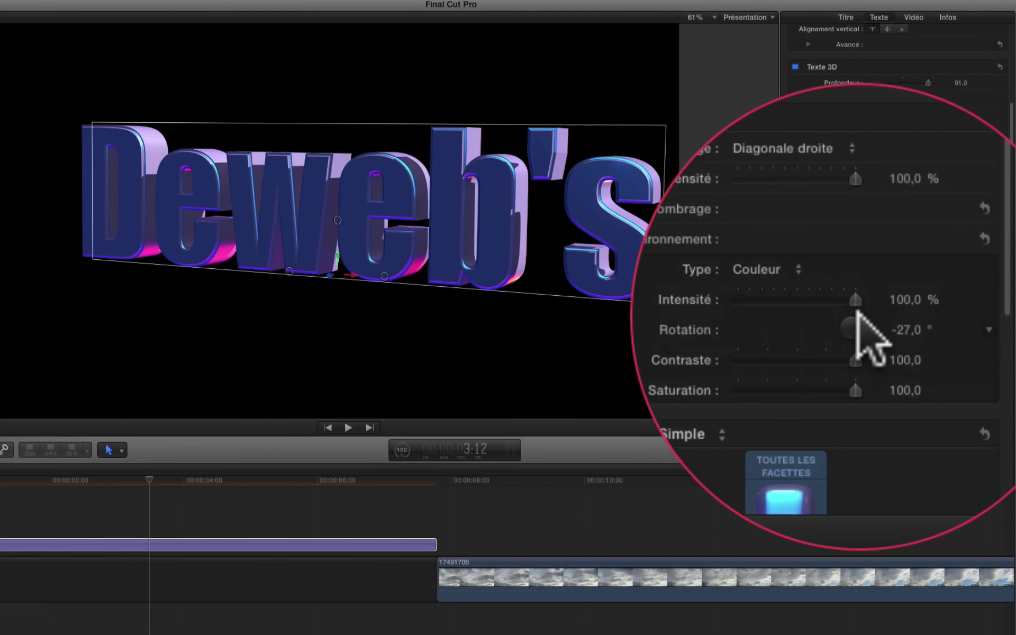
{"action": "scroll", "coordinate": [861, 328], "scroll_direction": "down", "scroll_amount": 3}
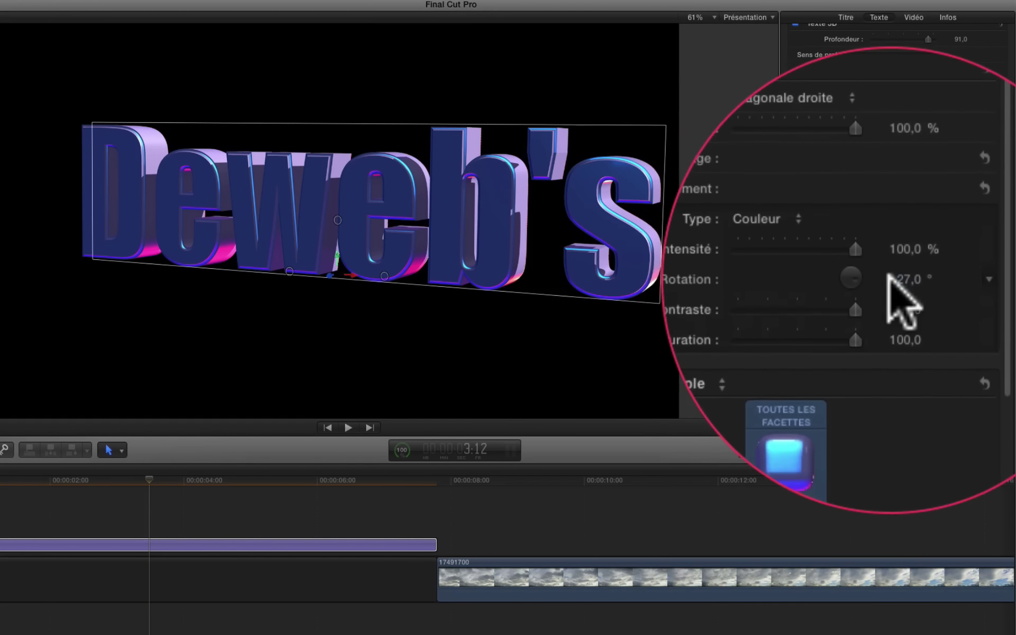
{"action": "left_click", "coordinate": [906, 279]}
{"action": "type", "text": "-3"}
{"action": "key", "text": "Return"}
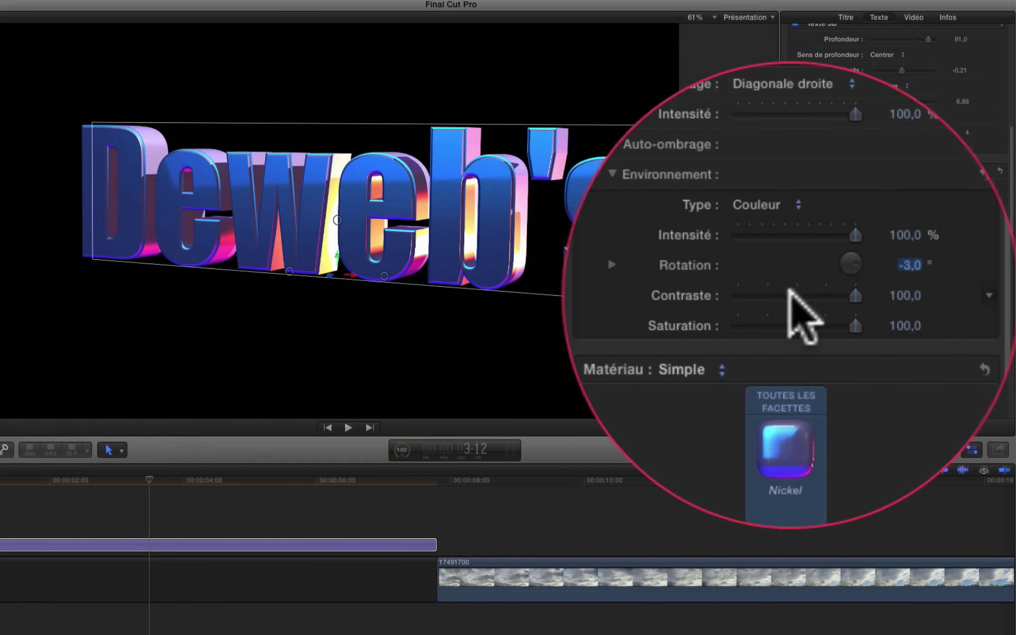
Reduce the environment's contrast to 61 and saturation to 68, and set its type to Caisson lumineux.
{"action": "left_click_drag", "start_coordinate": [789, 294], "coordinate": [803, 294]}
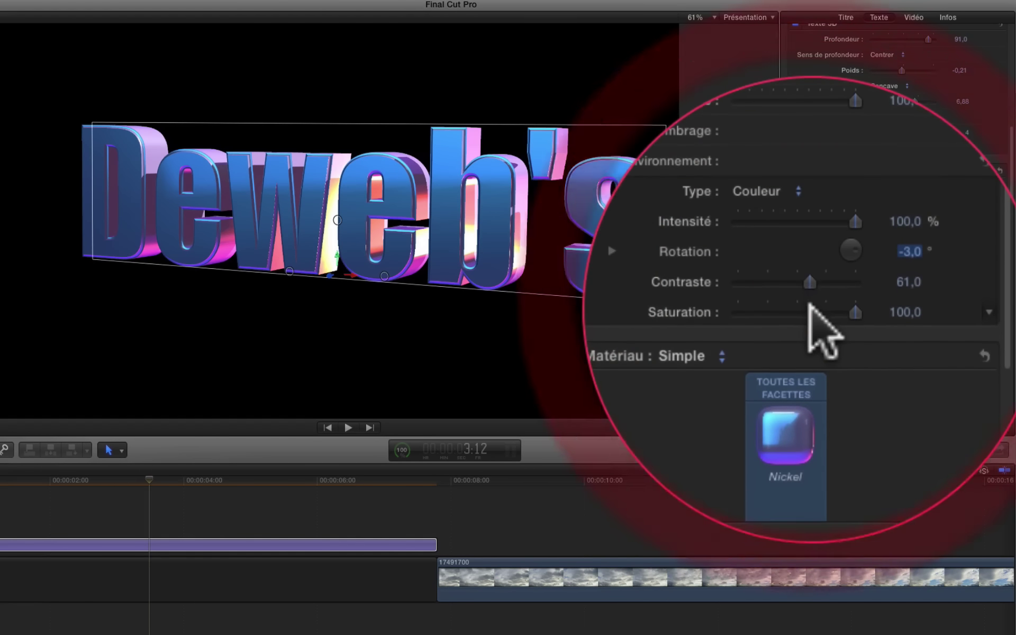
{"action": "mouse_move", "coordinate": [811, 318]}
{"action": "left_mouse_down"}
{"action": "mouse_move", "coordinate": [789, 323]}
{"action": "mouse_move", "coordinate": [804, 318]}
{"action": "left_mouse_up"}
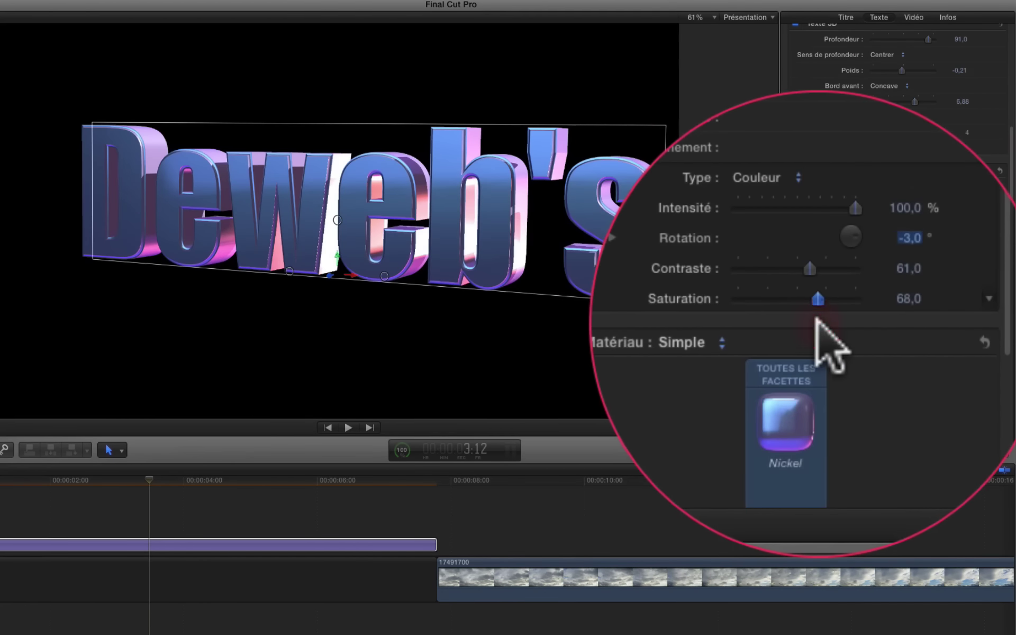
{"action": "left_click", "coordinate": [786, 246]}
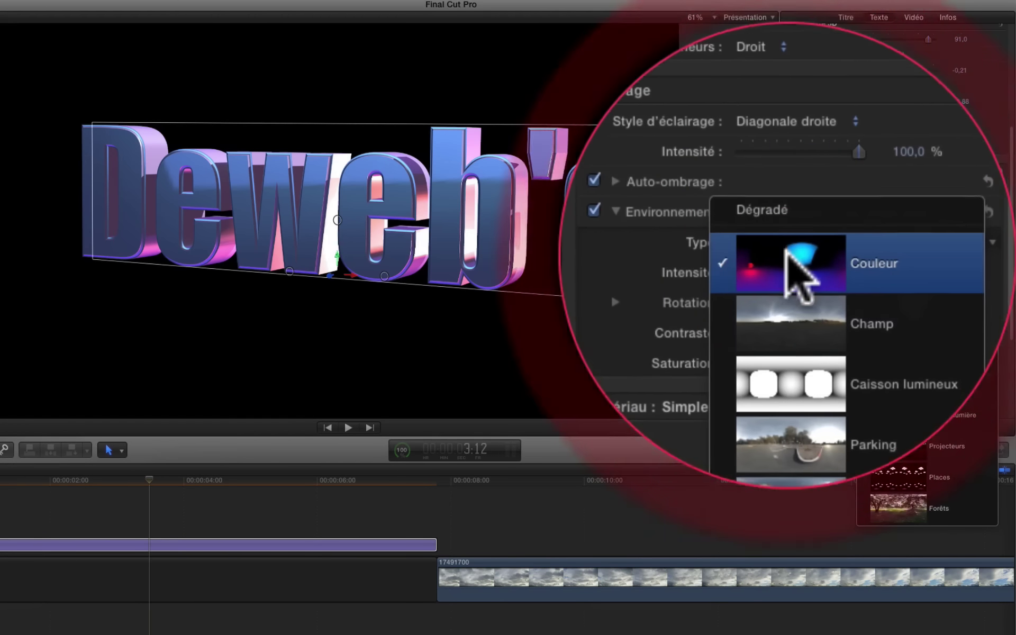
{"action": "left_click", "coordinate": [782, 313]}
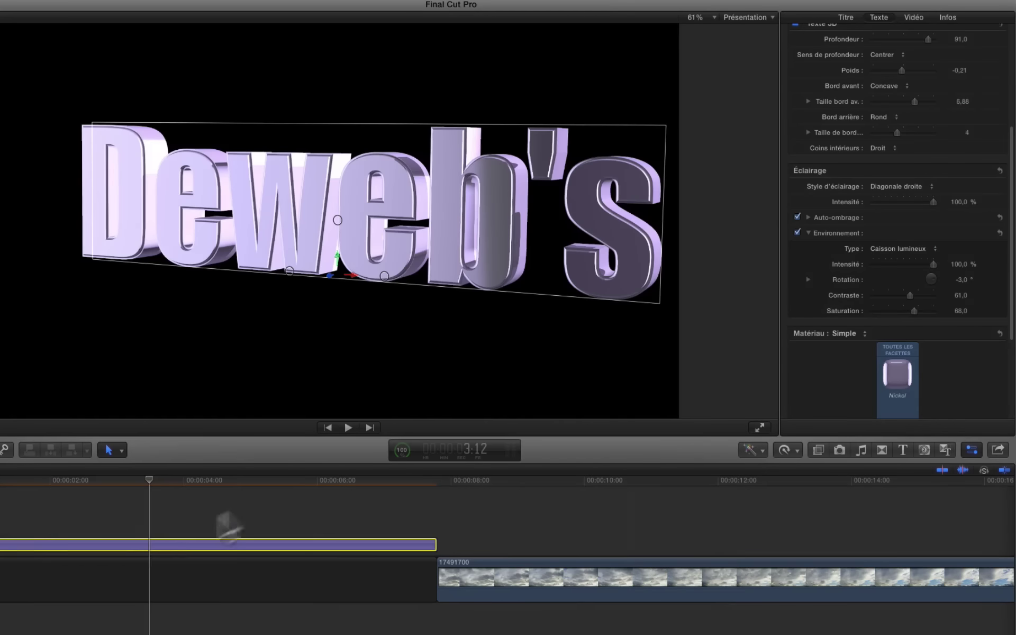
Move the title clip above the cloudy sky clip, place the playhead at 10:18 and rotate the title about its vertical axis.
{"action": "left_click", "coordinate": [152, 545]}
{"action": "left_click_drag", "start_coordinate": [152, 544], "coordinate": [644, 518]}
{"action": "left_click", "coordinate": [634, 481]}
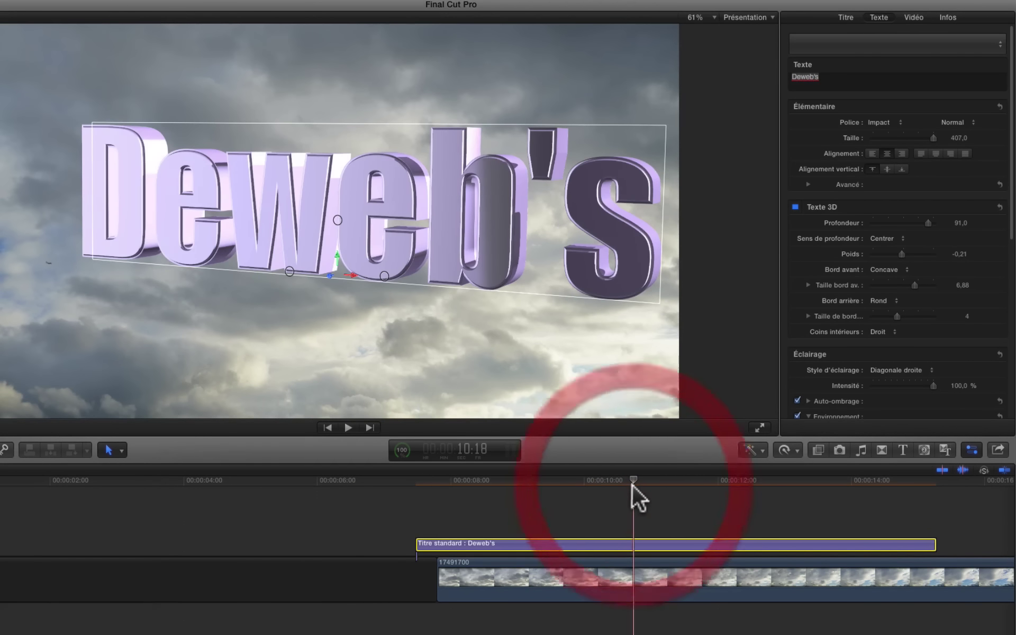
{"action": "left_click_drag", "start_coordinate": [291, 276], "coordinate": [329, 286]}
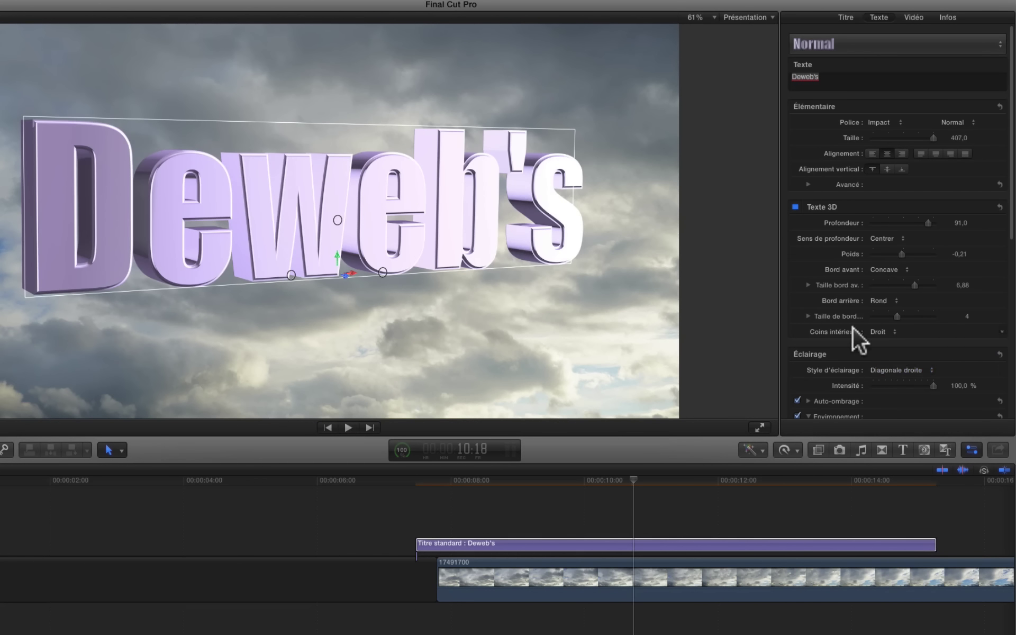
Set the environment type to Toit with a rotation of -24° and turn the title about its vertical axis.
{"action": "scroll", "coordinate": [854, 315], "scroll_direction": "down", "scroll_amount": 8}
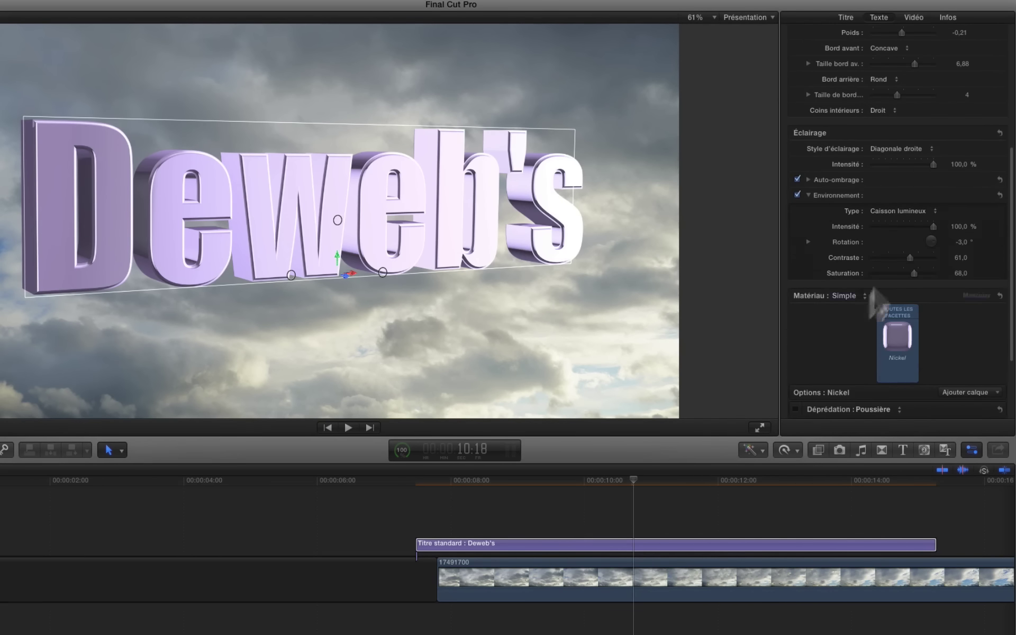
{"action": "left_click", "coordinate": [906, 216]}
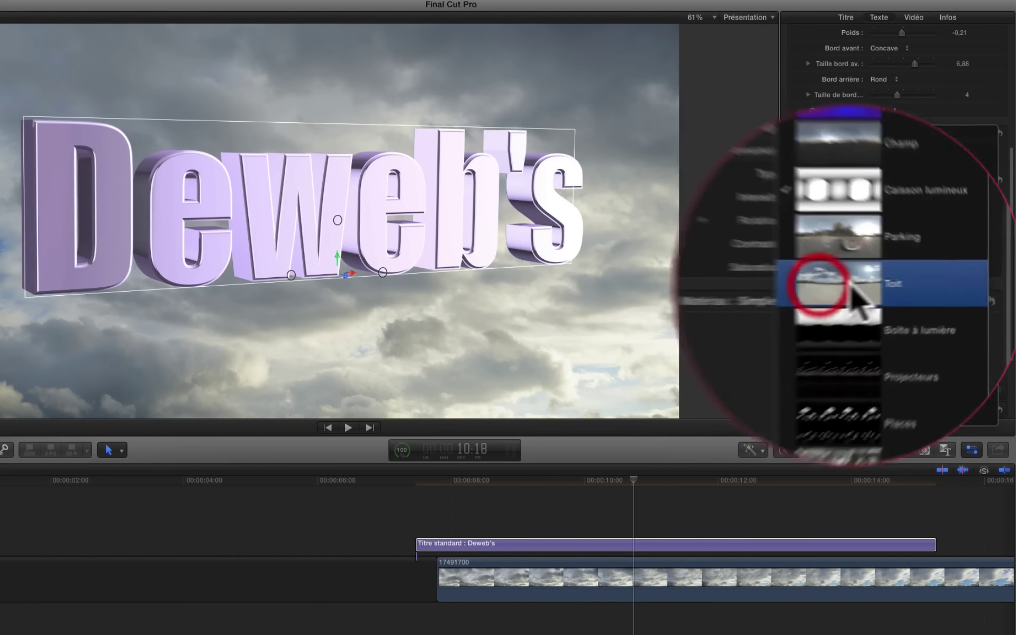
{"action": "key", "text": "Escape"}
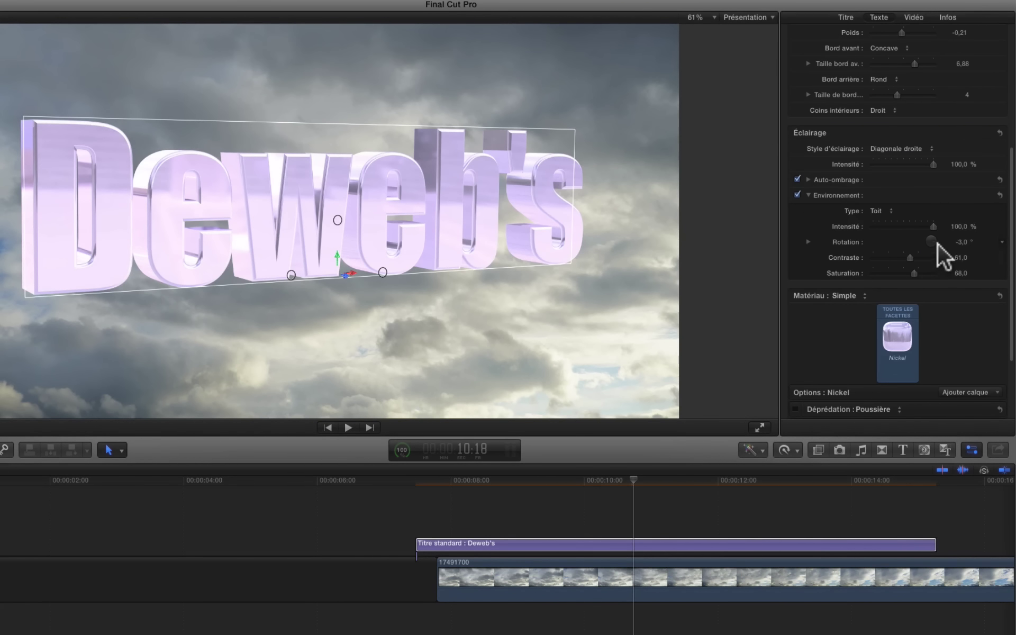
{"action": "left_click_drag", "start_coordinate": [959, 242], "coordinate": [946, 244]}
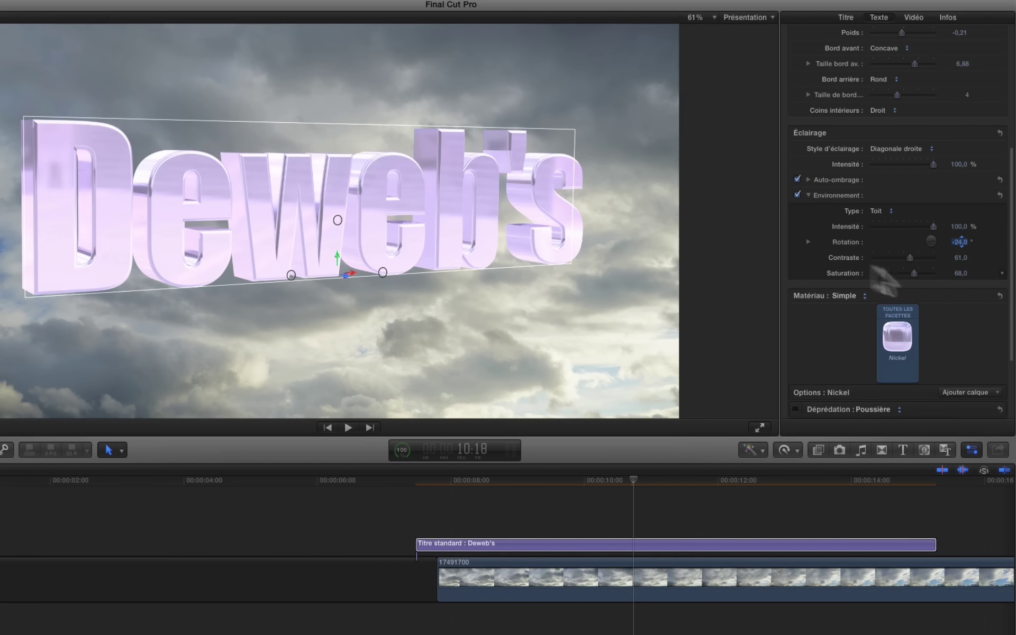
{"action": "left_click_drag", "start_coordinate": [290, 275], "coordinate": [238, 301]}
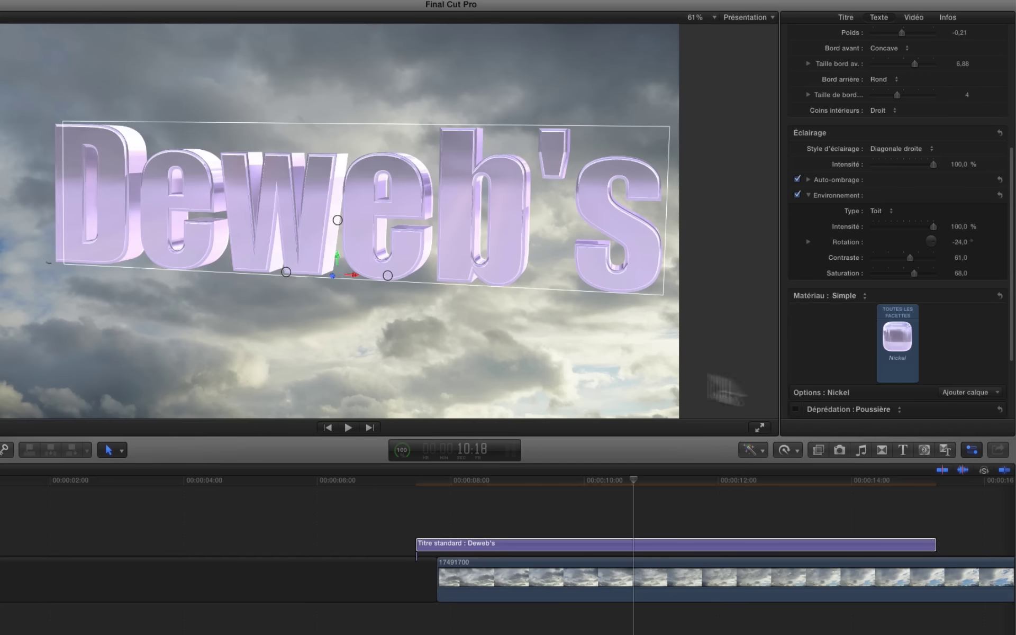
Sample the reflective paint colour from the blue part of the sky, and replace it with a light grey sampled from the clouds.
{"action": "scroll", "coordinate": [978, 317], "scroll_direction": "down", "scroll_amount": 5}
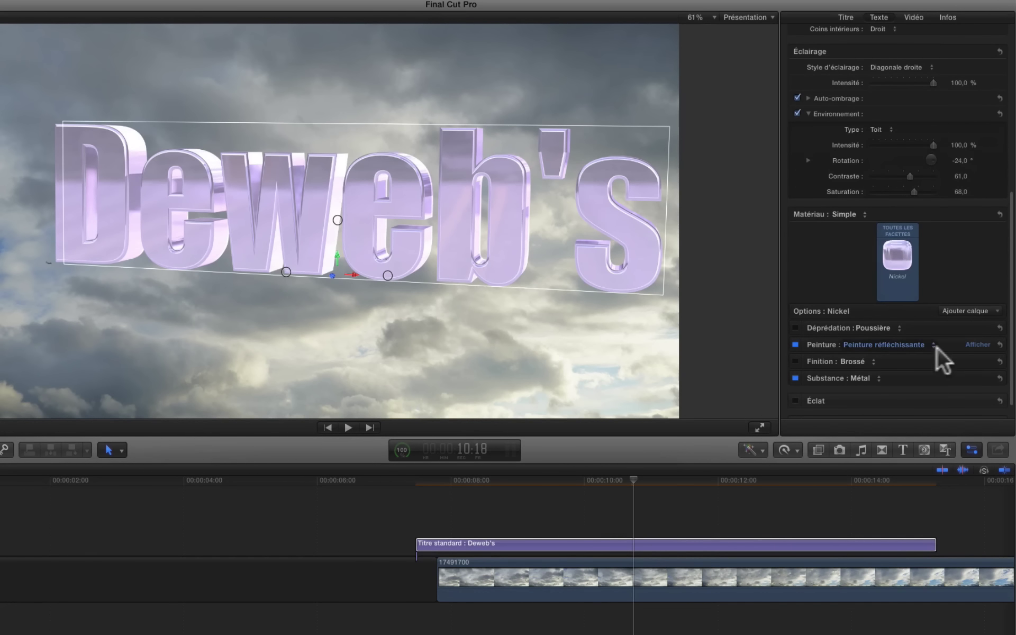
{"action": "left_click", "coordinate": [978, 344]}
{"action": "scroll", "coordinate": [953, 359], "scroll_direction": "down", "scroll_amount": 3}
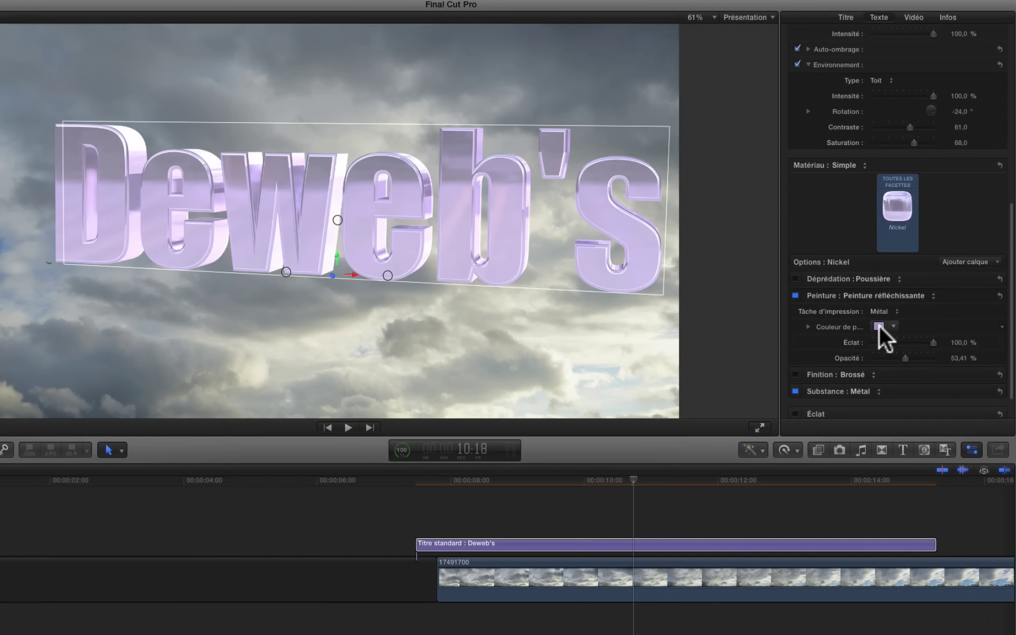
{"action": "left_click", "coordinate": [878, 326]}
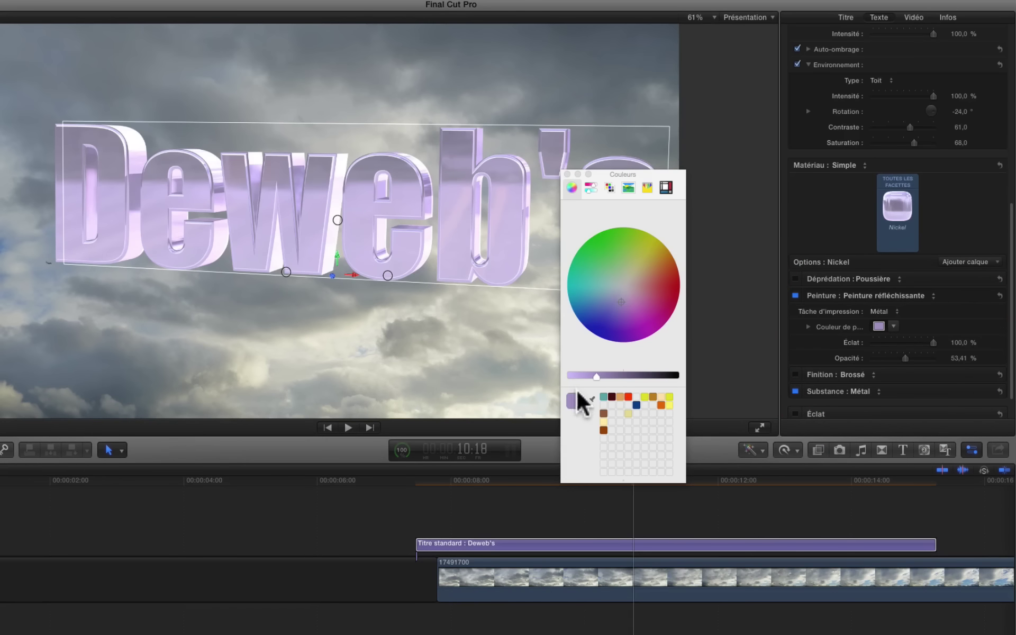
{"action": "left_click", "coordinate": [591, 401]}
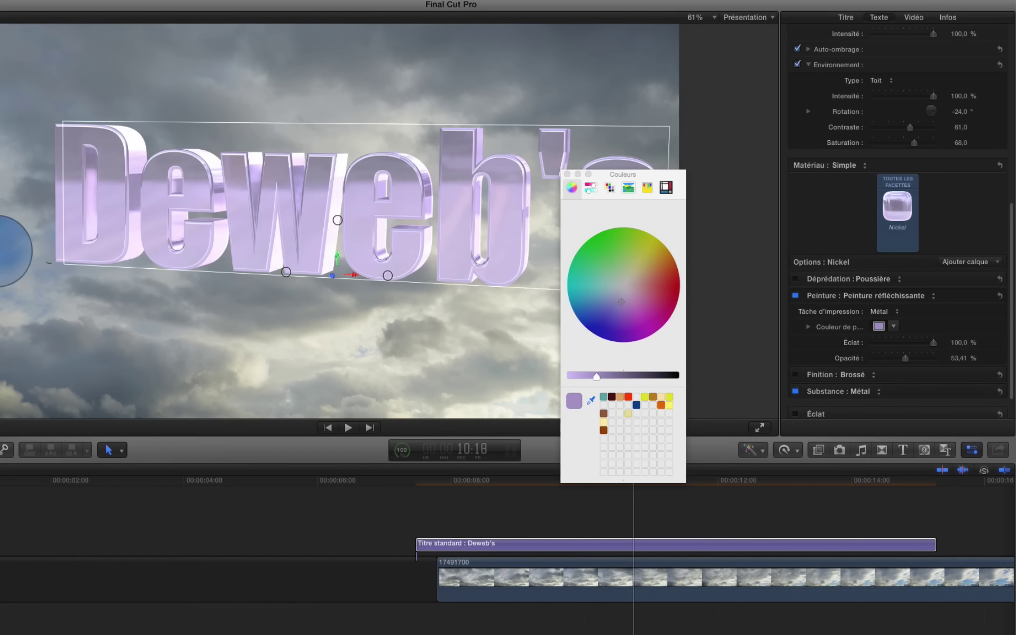
{"action": "left_click", "coordinate": [2, 253]}
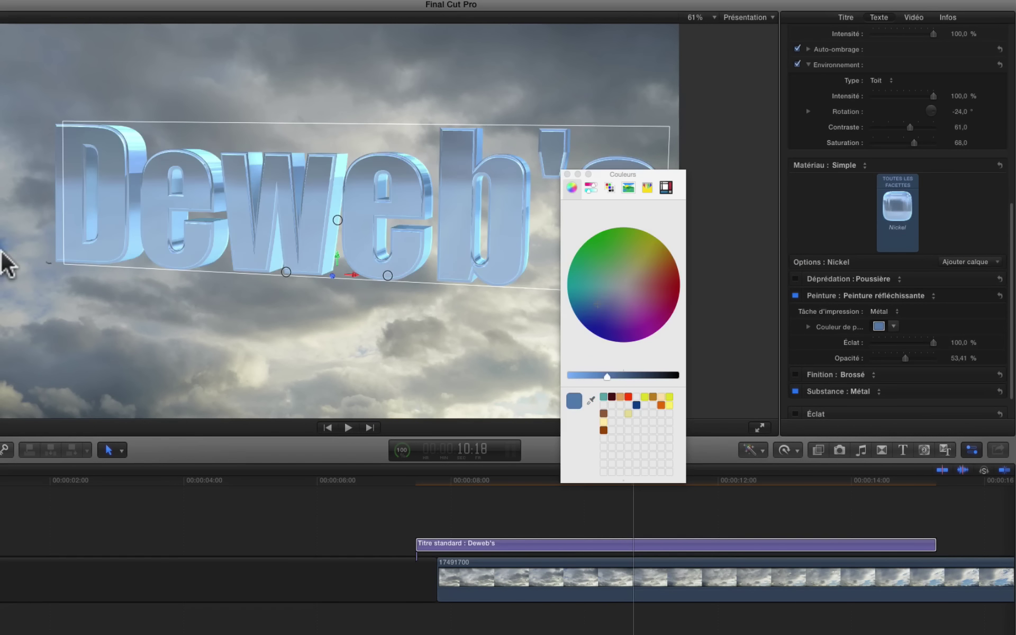
{"action": "left_click", "coordinate": [591, 400]}
{"action": "left_click", "coordinate": [490, 387]}
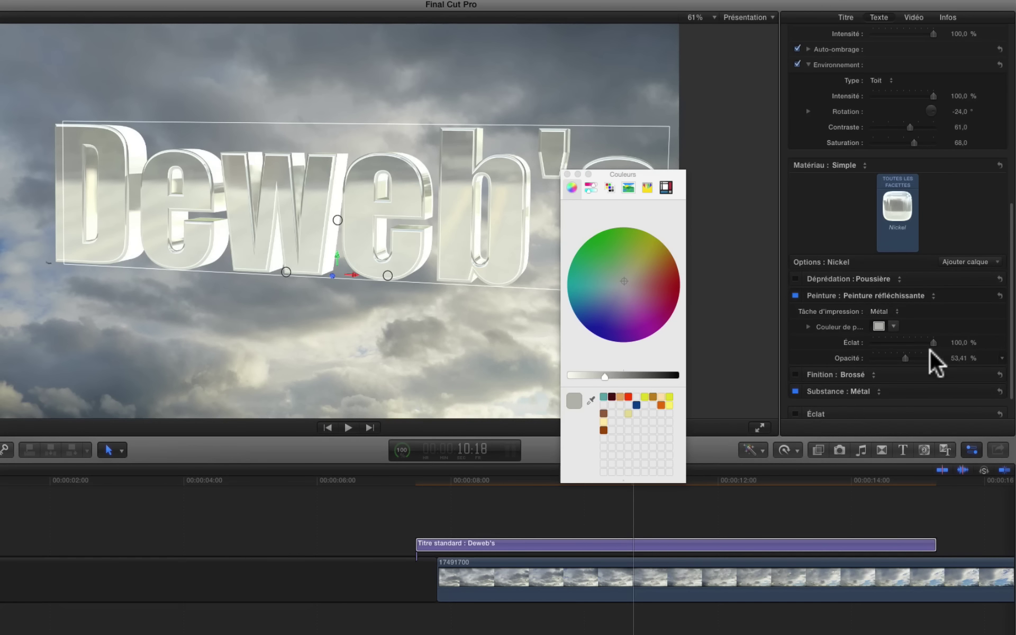
Lower the paint opacity to 30%, enable the Brossé finish and close the colour picker.
{"action": "left_click_drag", "start_coordinate": [933, 343], "coordinate": [888, 364]}
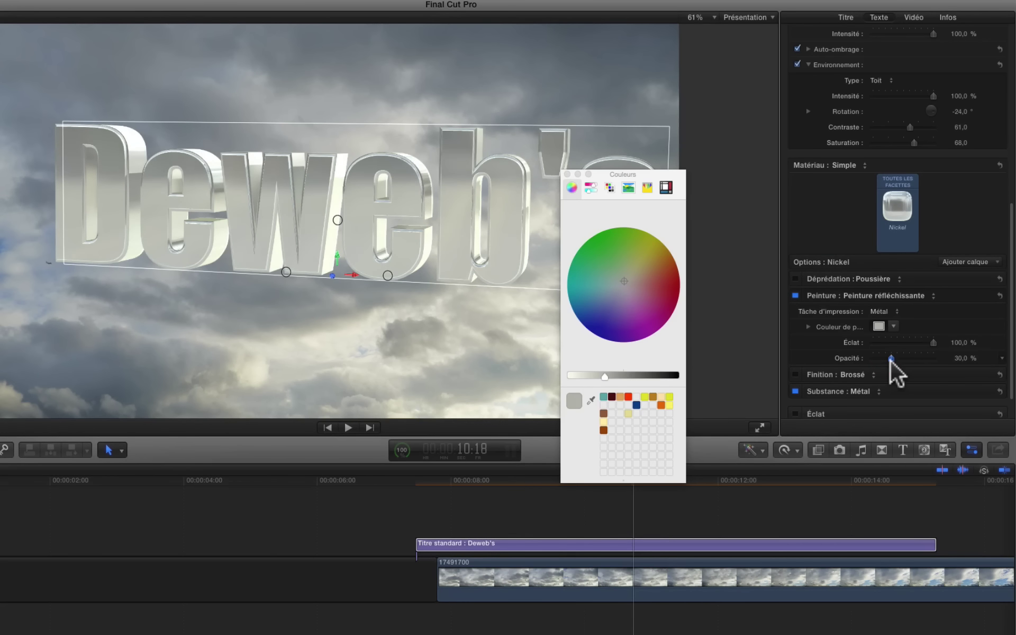
{"action": "left_click", "coordinate": [796, 375]}
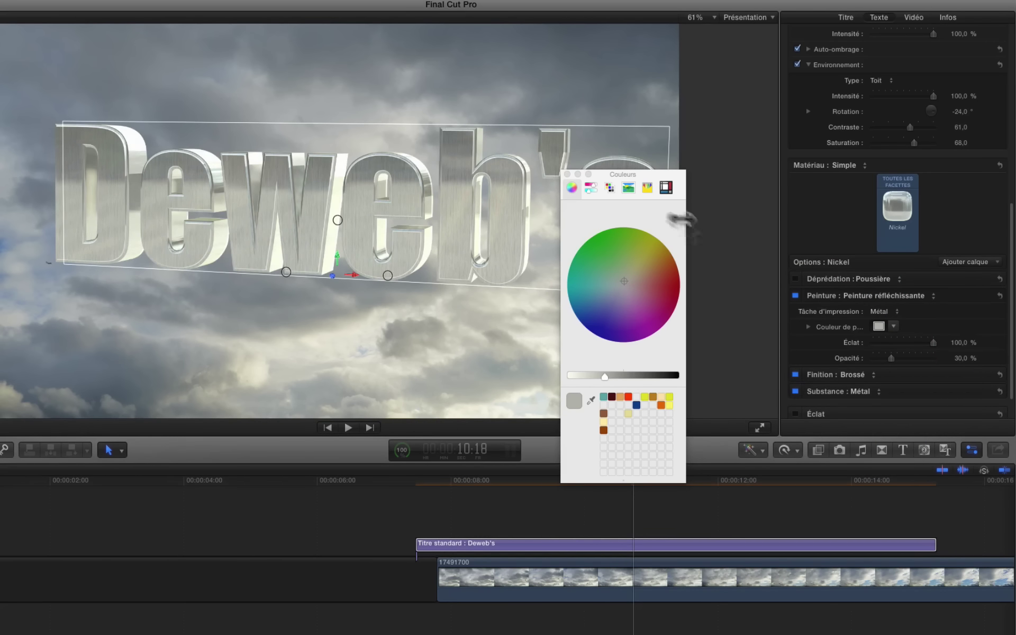
{"action": "left_click", "coordinate": [567, 174]}
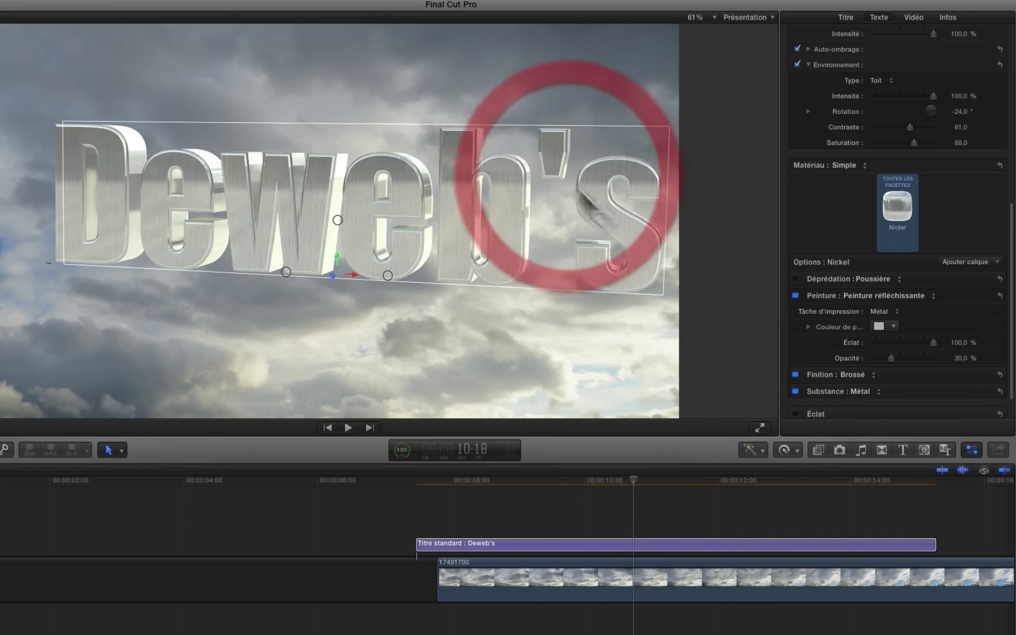
Rotate the brushed metal title about its vertical axis to check its reflections against the sky.
{"action": "scroll", "coordinate": [861, 194], "scroll_direction": "up", "scroll_amount": 1}
{"action": "scroll", "coordinate": [854, 183], "scroll_direction": "up", "scroll_amount": 6}
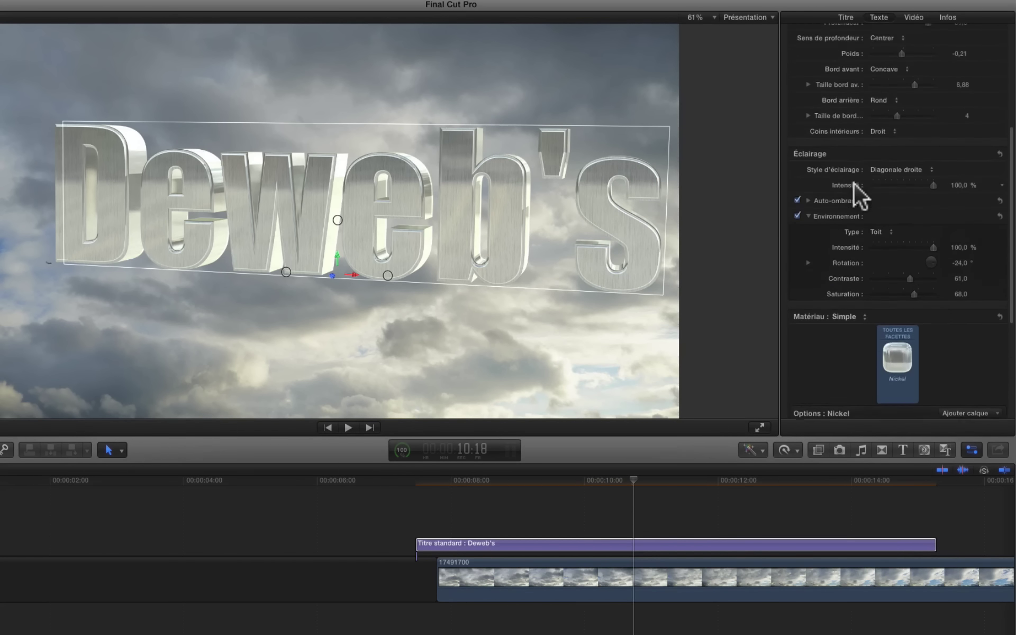
{"action": "left_click_drag", "start_coordinate": [286, 272], "coordinate": [340, 268]}
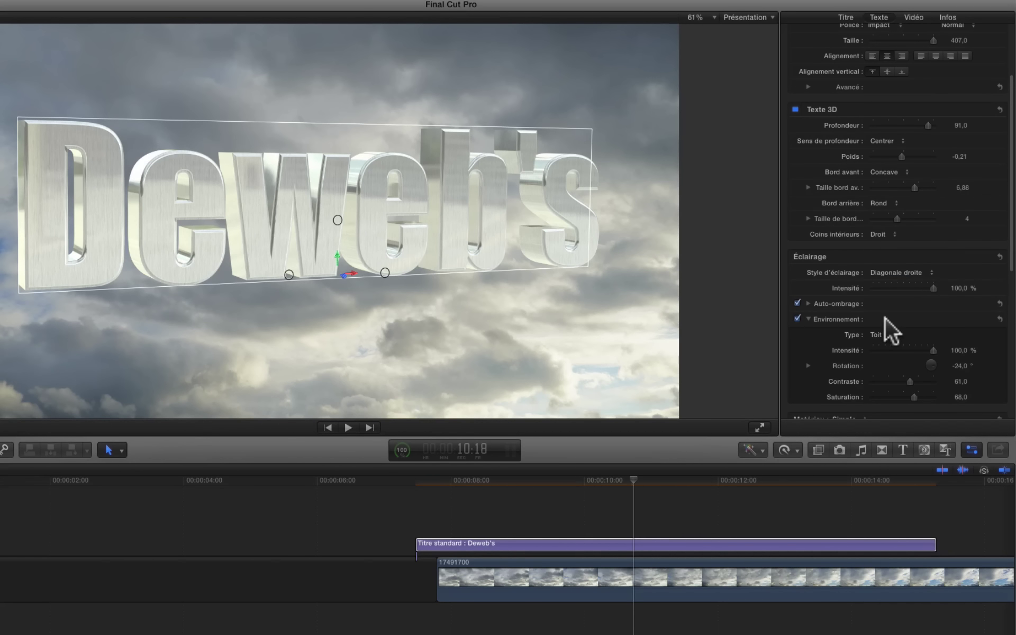
Set the environment's rotation to -28°, saturation to 93 and contrast to 72, and rotate the title about its vertical axis.
{"action": "scroll", "coordinate": [880, 323], "scroll_direction": "down", "scroll_amount": 1}
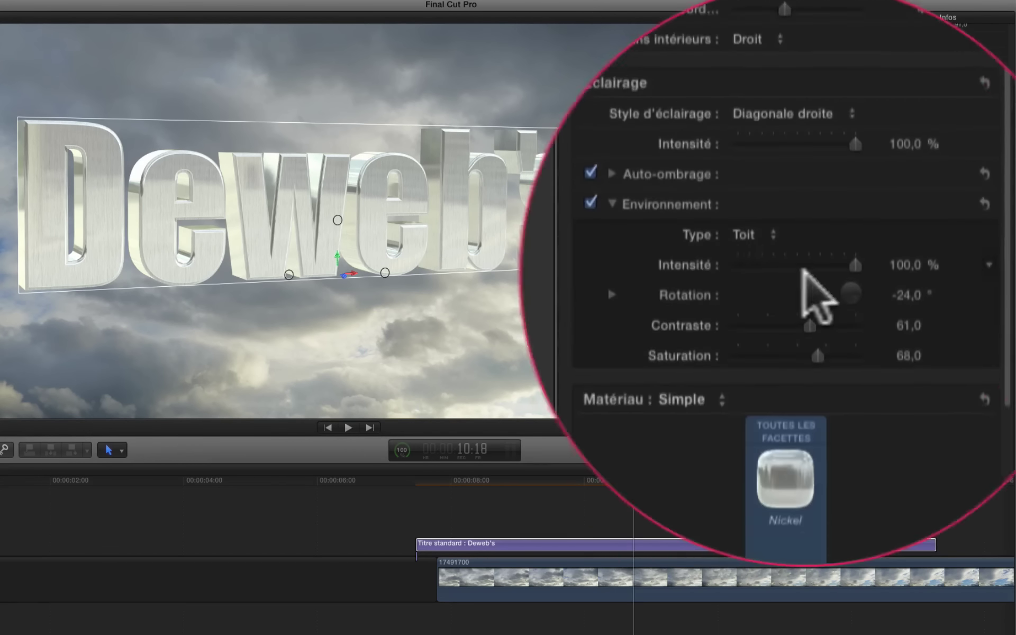
{"action": "mouse_move", "coordinate": [849, 271]}
{"action": "left_mouse_down"}
{"action": "mouse_move", "coordinate": [850, 294]}
{"action": "mouse_move", "coordinate": [805, 306]}
{"action": "mouse_move", "coordinate": [819, 279]}
{"action": "mouse_move", "coordinate": [767, 281]}
{"action": "mouse_move", "coordinate": [849, 293]}
{"action": "left_mouse_up"}
{"action": "left_click", "coordinate": [829, 289]}
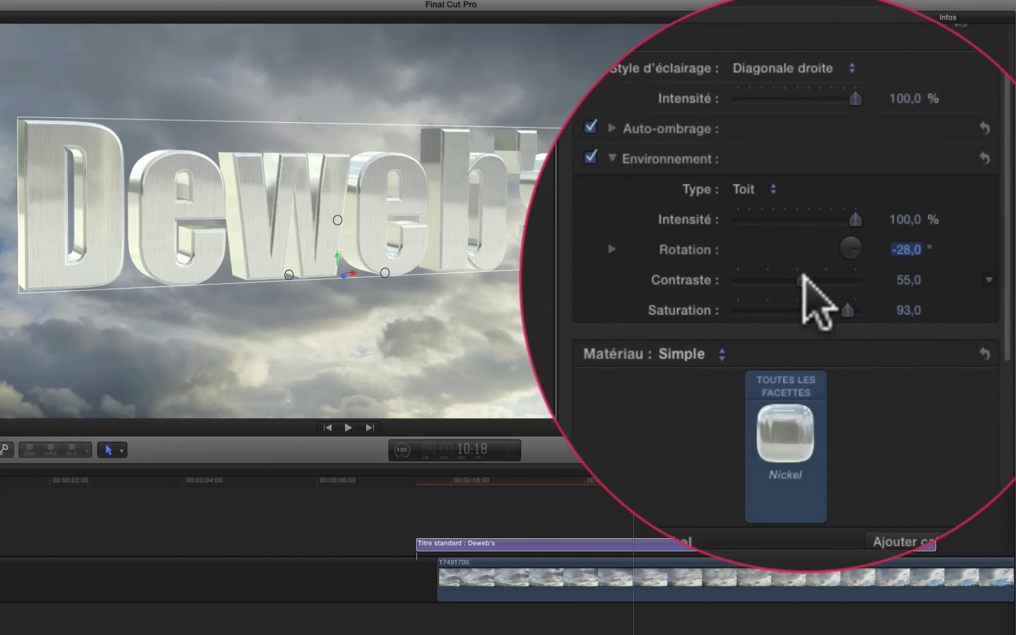
{"action": "left_click_drag", "start_coordinate": [804, 266], "coordinate": [919, 286]}
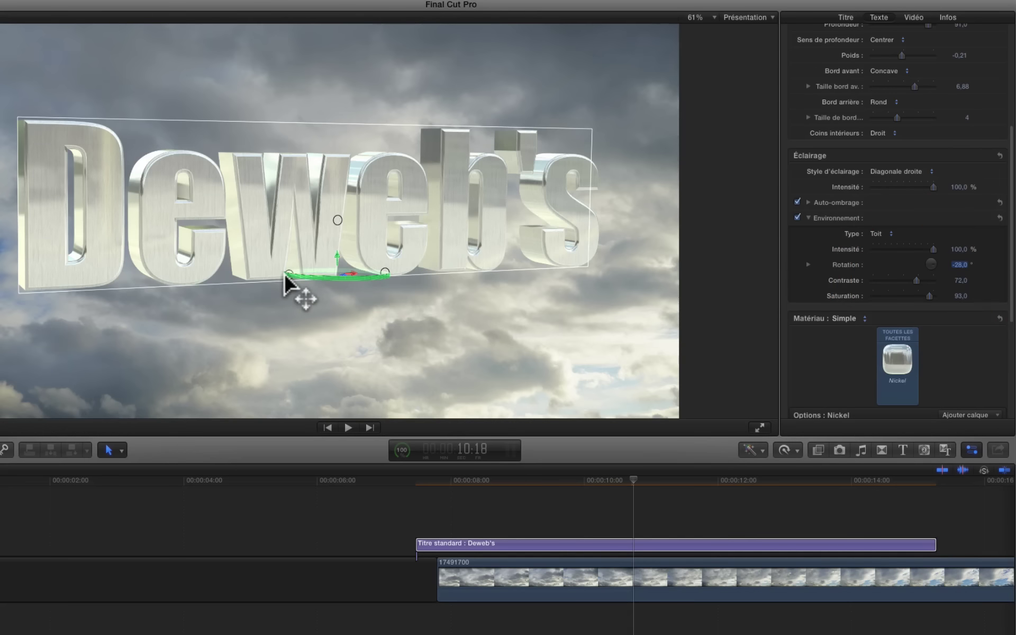
{"action": "left_click_drag", "start_coordinate": [295, 288], "coordinate": [269, 272]}
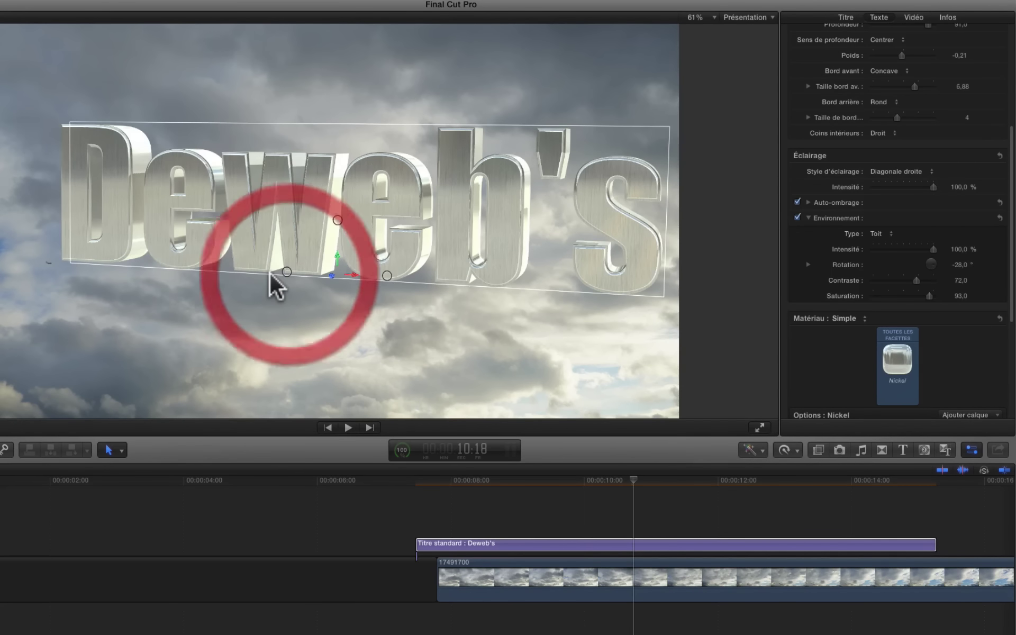